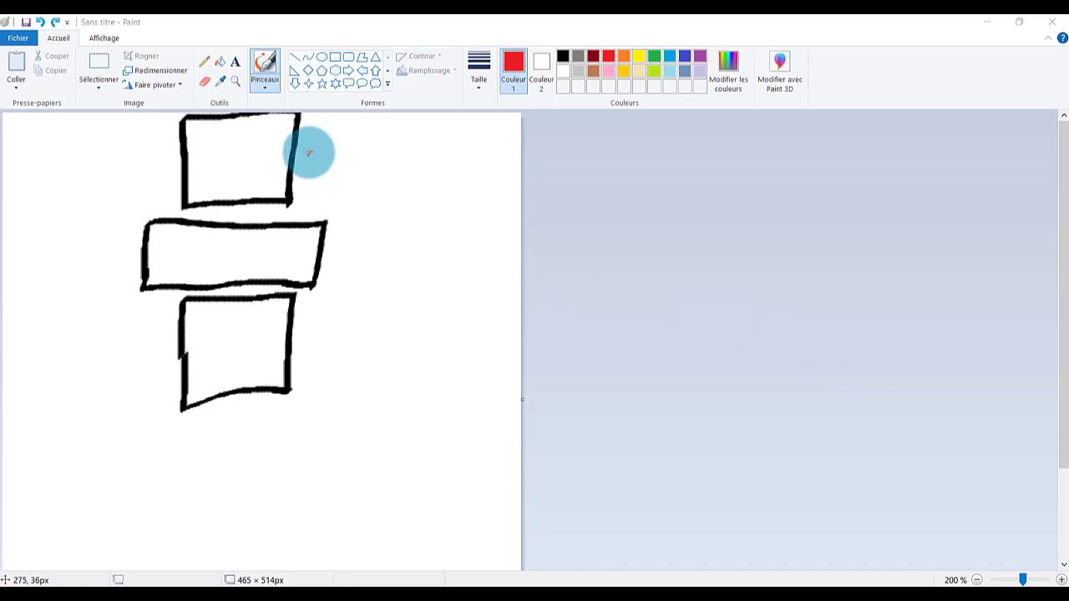
Step: Annotate the diagram in red with a dash beside the upper square, an arrow at the middle rectangle, and "i" and "2" inside the squares
{"action": "left_click_drag", "start_coordinate": [319, 157], "coordinate": [380, 158]}
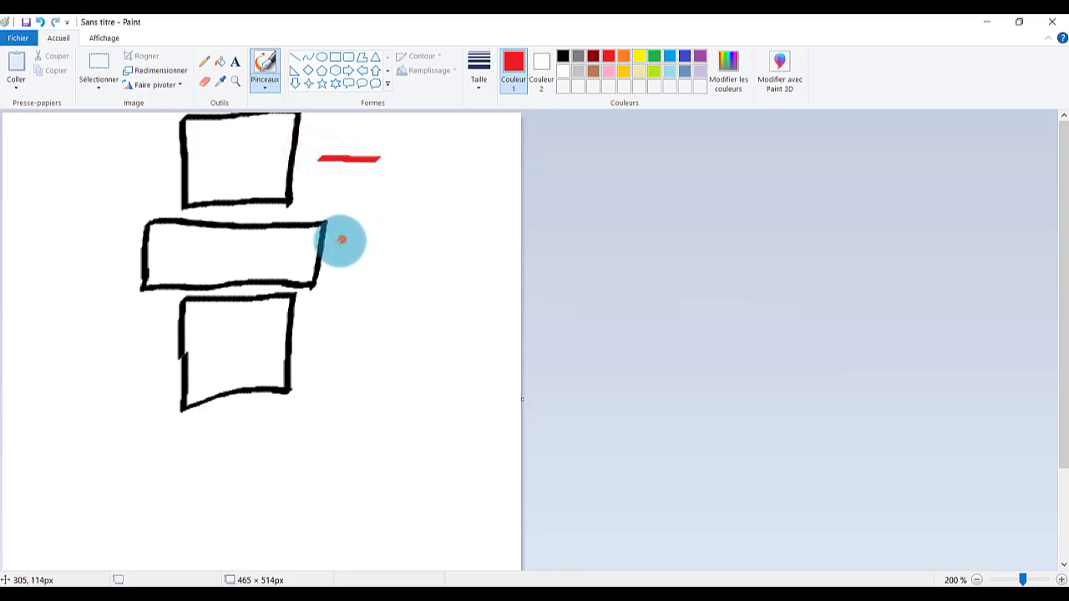
{"action": "mouse_move", "coordinate": [341, 240]}
{"action": "left_mouse_down"}
{"action": "mouse_move", "coordinate": [356, 271]}
{"action": "mouse_move", "coordinate": [408, 257]}
{"action": "left_mouse_up"}
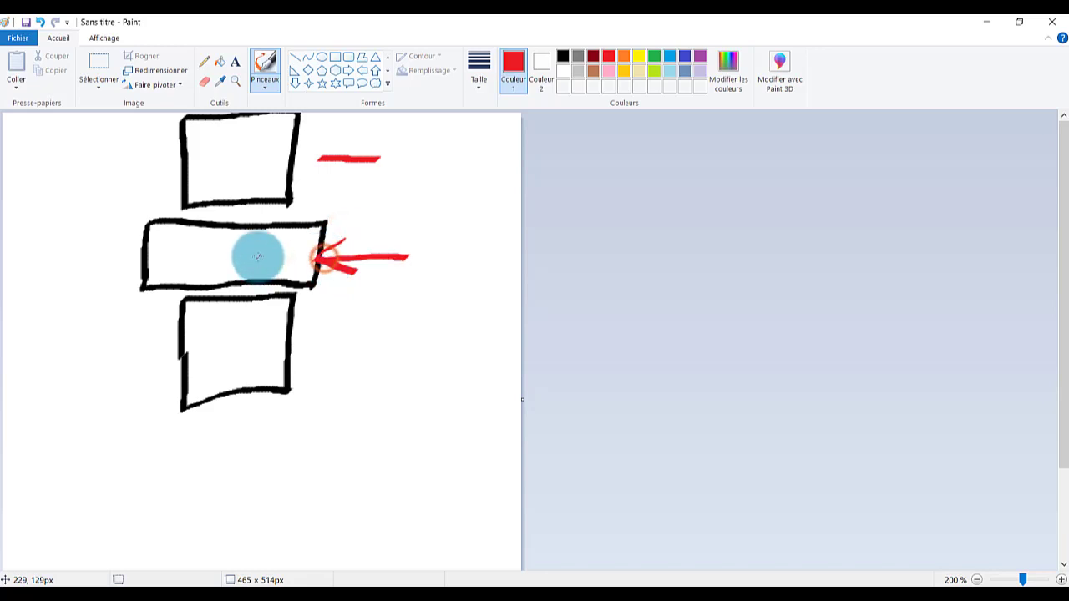
{"action": "mouse_move", "coordinate": [209, 182]}
{"action": "left_mouse_down"}
{"action": "mouse_move", "coordinate": [255, 138]}
{"action": "mouse_move", "coordinate": [253, 167]}
{"action": "mouse_move", "coordinate": [284, 163]}
{"action": "left_mouse_up"}
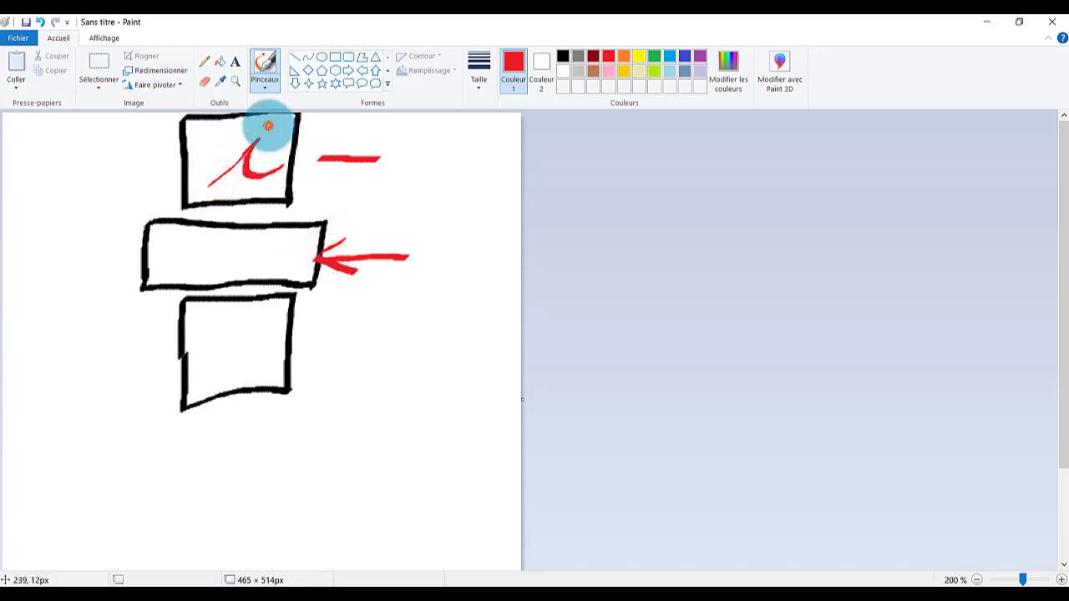
{"action": "left_click", "coordinate": [268, 126]}
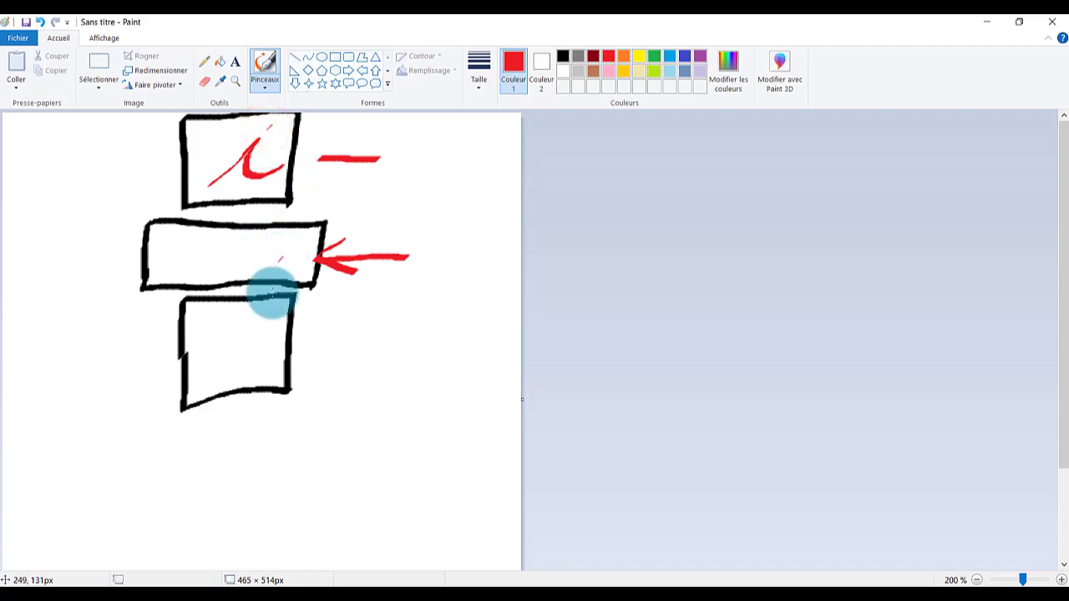
{"action": "mouse_move", "coordinate": [226, 346]}
{"action": "left_mouse_down"}
{"action": "mouse_move", "coordinate": [248, 341]}
{"action": "mouse_move", "coordinate": [220, 375]}
{"action": "mouse_move", "coordinate": [249, 380]}
{"action": "left_mouse_up"}
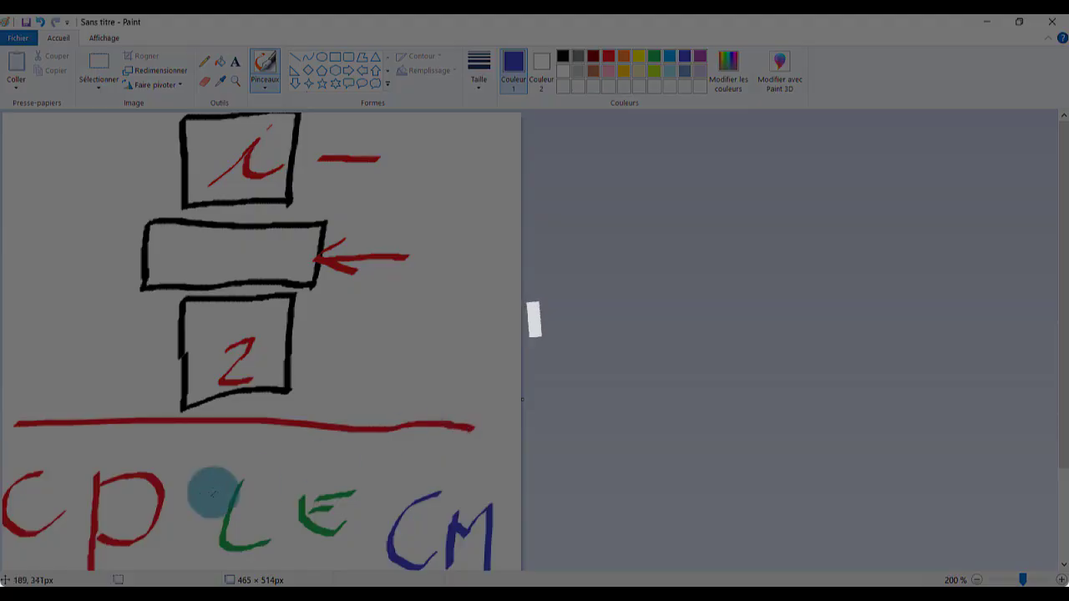
{"action": "scroll", "coordinate": [59, 525], "scroll_direction": "down", "scroll_amount": 3}
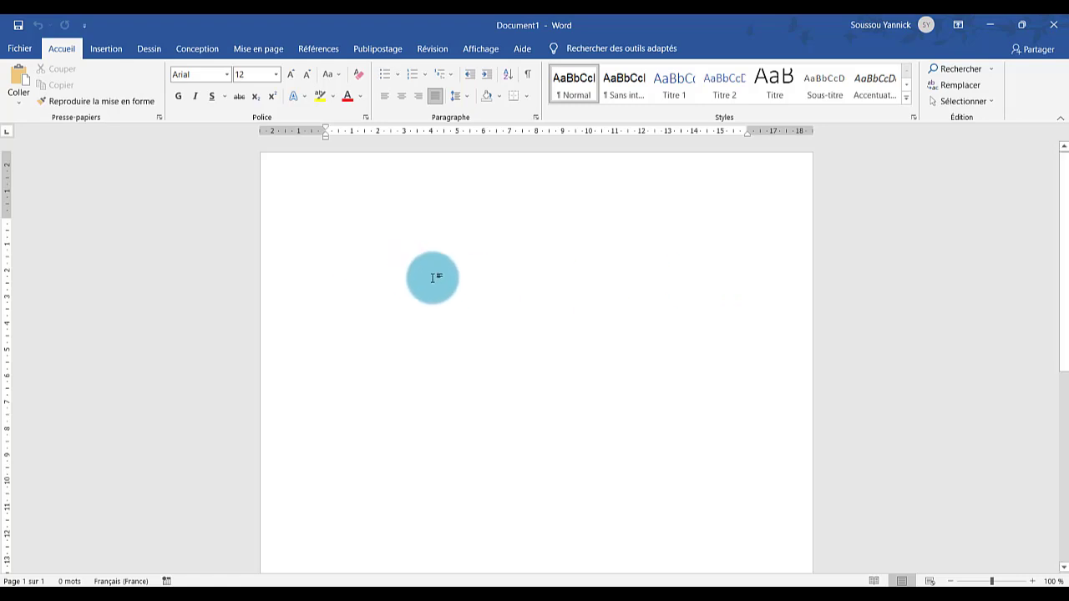
Step: Switch to Word and generate placeholder text in the blank document with =rand(2,12)
{"action": "type", "text": "="}
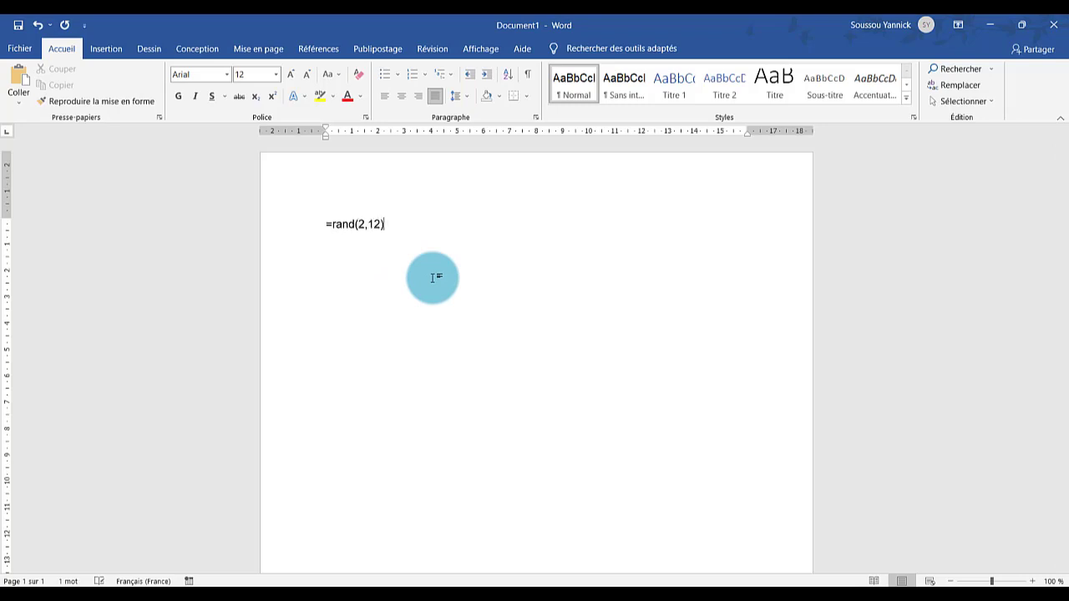
{"action": "type", "text": "rand(2,12)"}
{"action": "key", "text": "Return"}
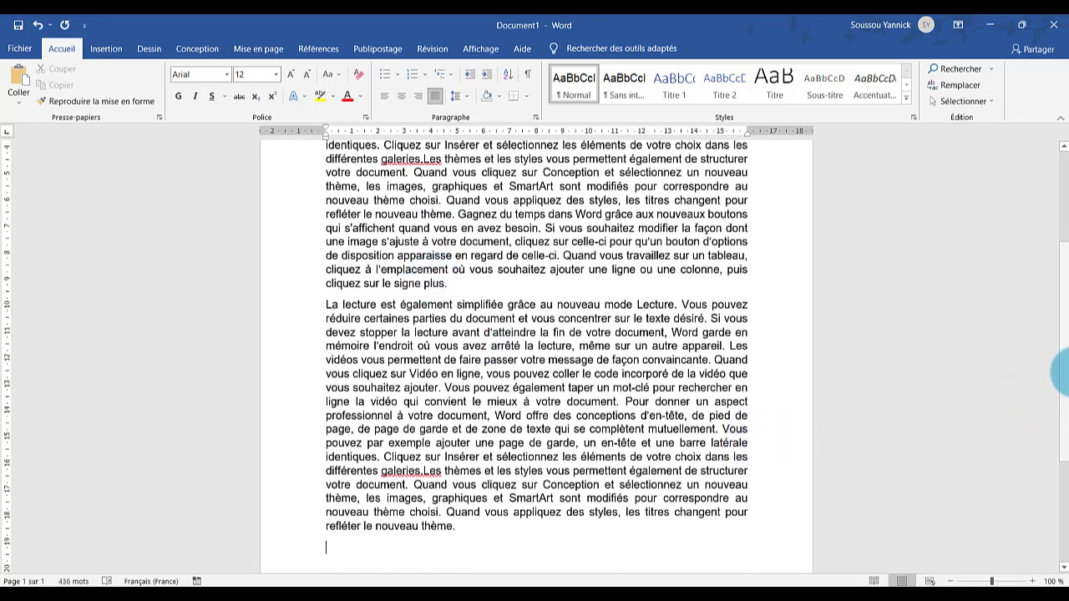
Step: Insert a page break between the two paragraphs so the one starting "La lecture" moves to a new page
{"action": "left_click_drag", "start_coordinate": [1065, 389], "coordinate": [1064, 276]}
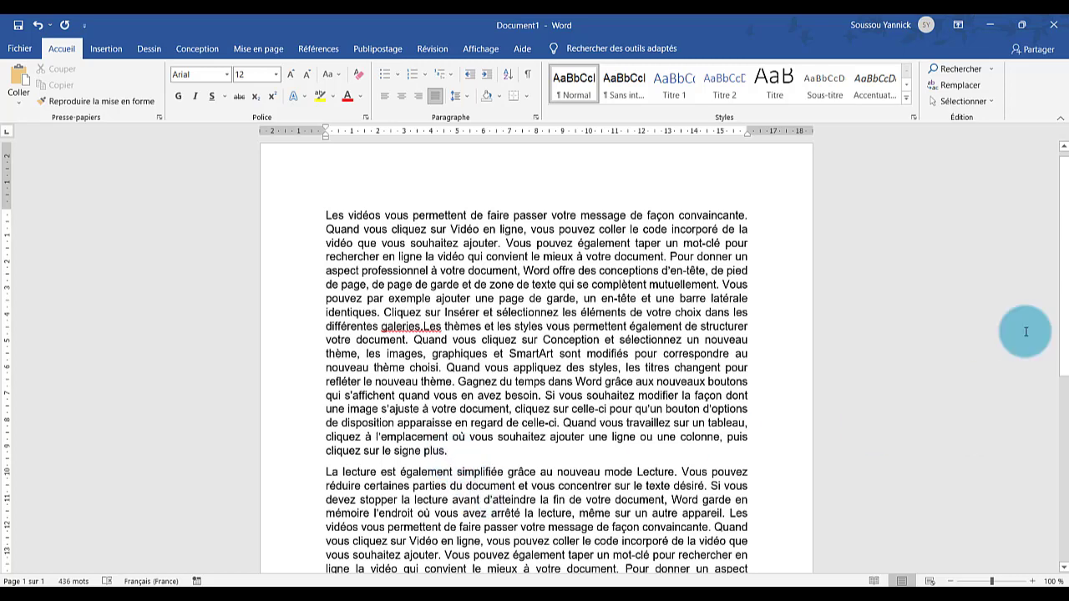
{"action": "left_click_drag", "start_coordinate": [1062, 261], "coordinate": [1053, 222]}
{"action": "key", "text": "ctrl+Return"}
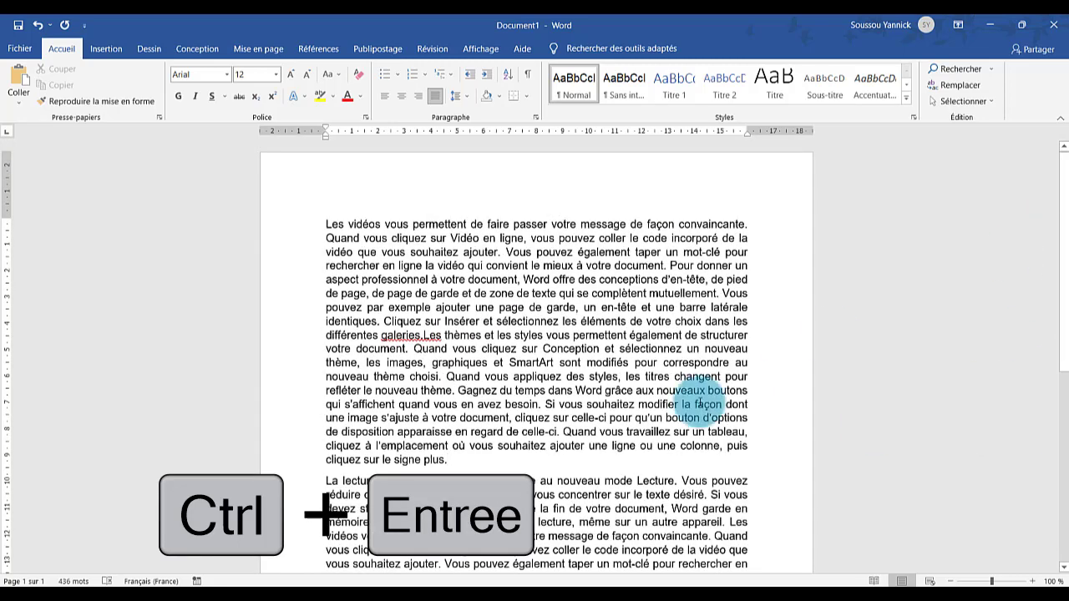
{"action": "left_click", "coordinate": [470, 470]}
{"action": "key", "text": "ctrl+Return"}
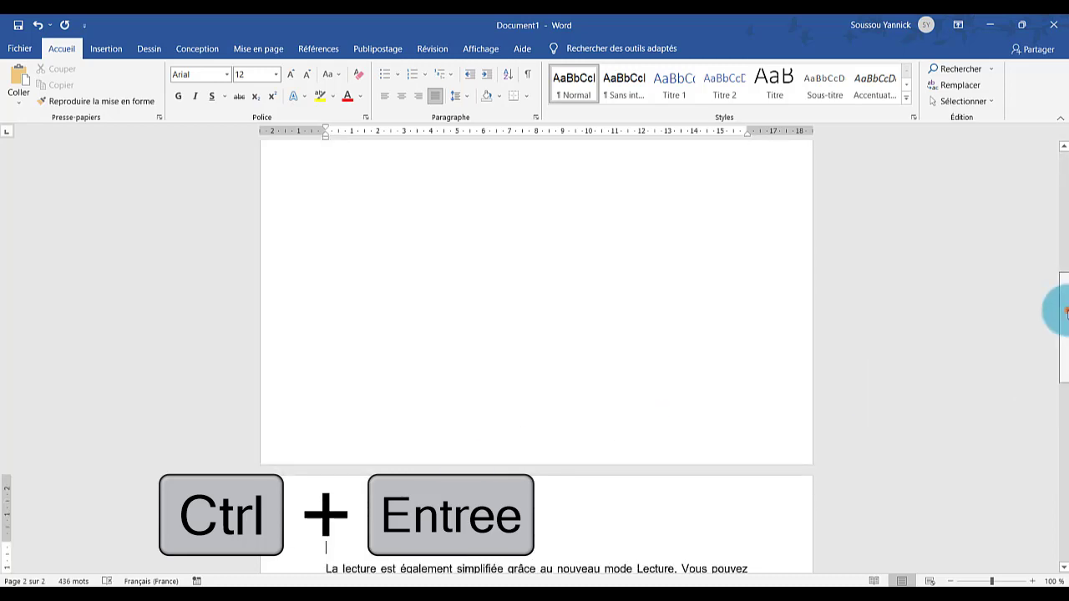
Step: Insert another page break before the "La lecture" paragraph to leave a blank page between the two text pages
{"action": "left_click_drag", "start_coordinate": [1067, 313], "coordinate": [443, 381]}
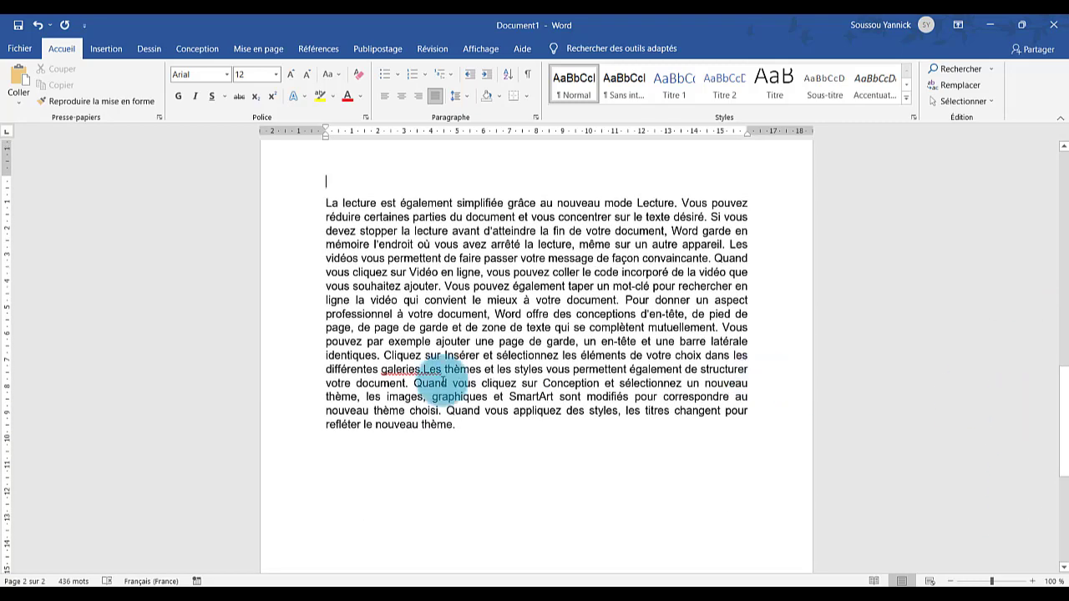
{"action": "left_click_drag", "start_coordinate": [1062, 406], "coordinate": [1040, 363]}
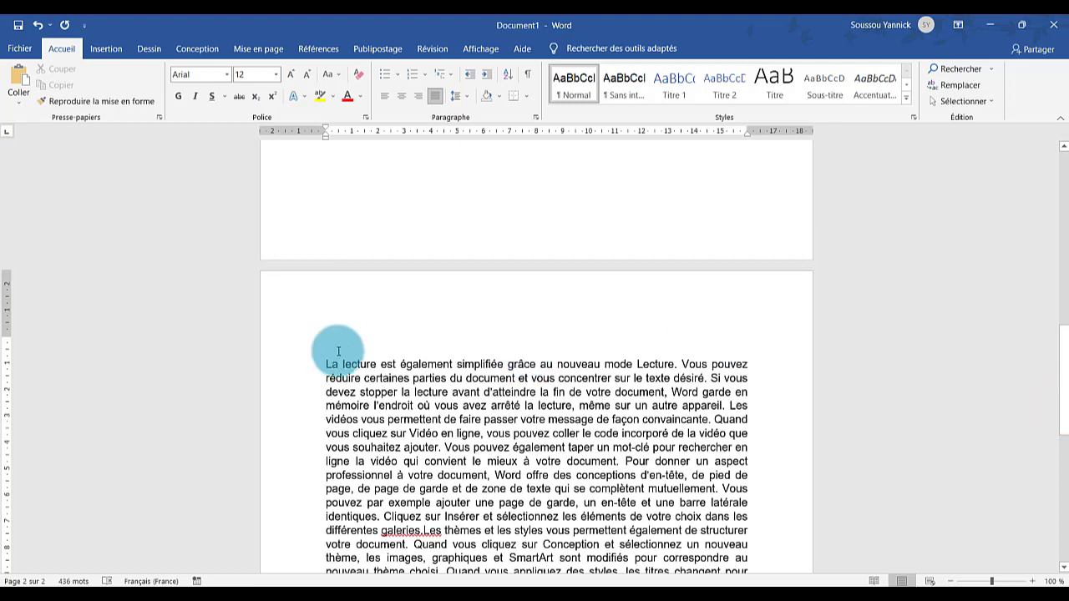
{"action": "key", "text": "ctrl+Return"}
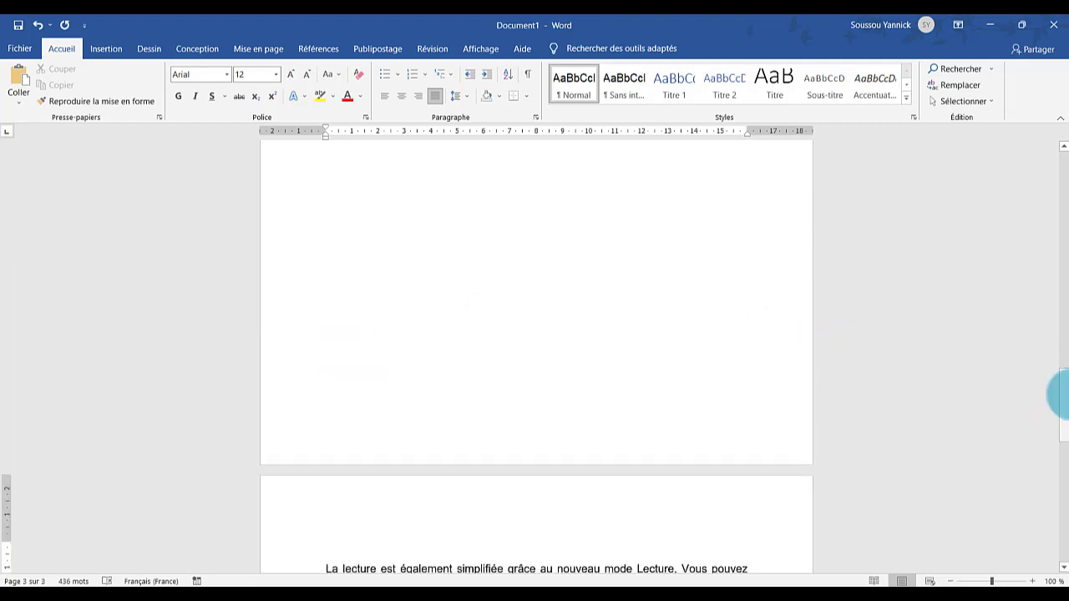
Step: Return to the start of the document and zoom out to 40% to view all three pages side by side
{"action": "left_click_drag", "start_coordinate": [1066, 424], "coordinate": [1066, 241]}
{"action": "left_click_drag", "start_coordinate": [1066, 240], "coordinate": [1064, 138]}
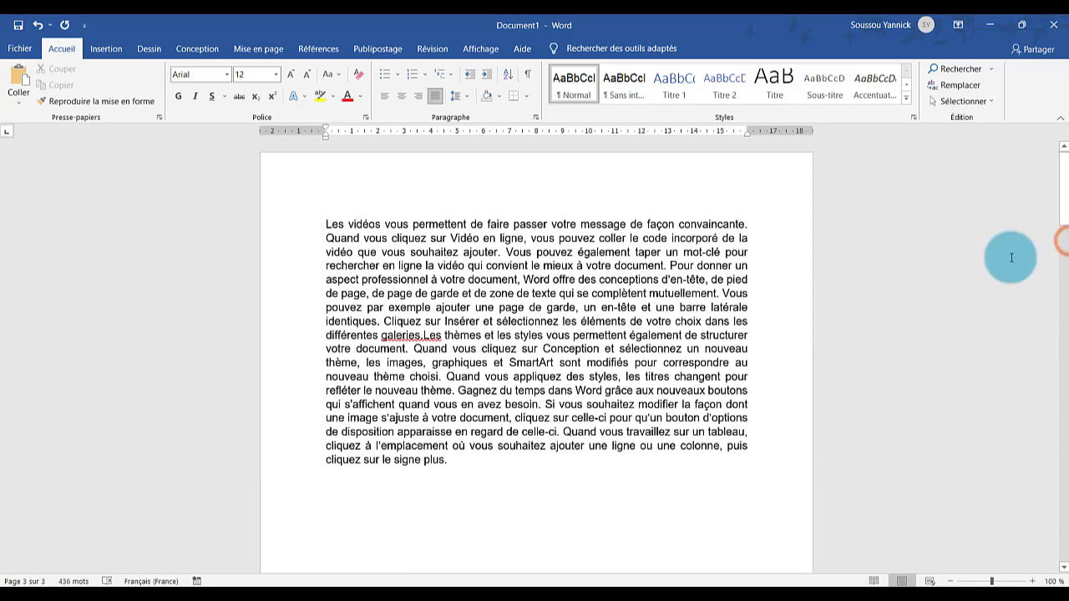
{"action": "left_click", "coordinate": [951, 581]}
{"action": "left_click", "coordinate": [951, 581]}
{"action": "left_click", "coordinate": [950, 581]}
{"action": "left_click", "coordinate": [950, 581]}
{"action": "left_click", "coordinate": [950, 581]}
{"action": "left_click", "coordinate": [950, 581]}
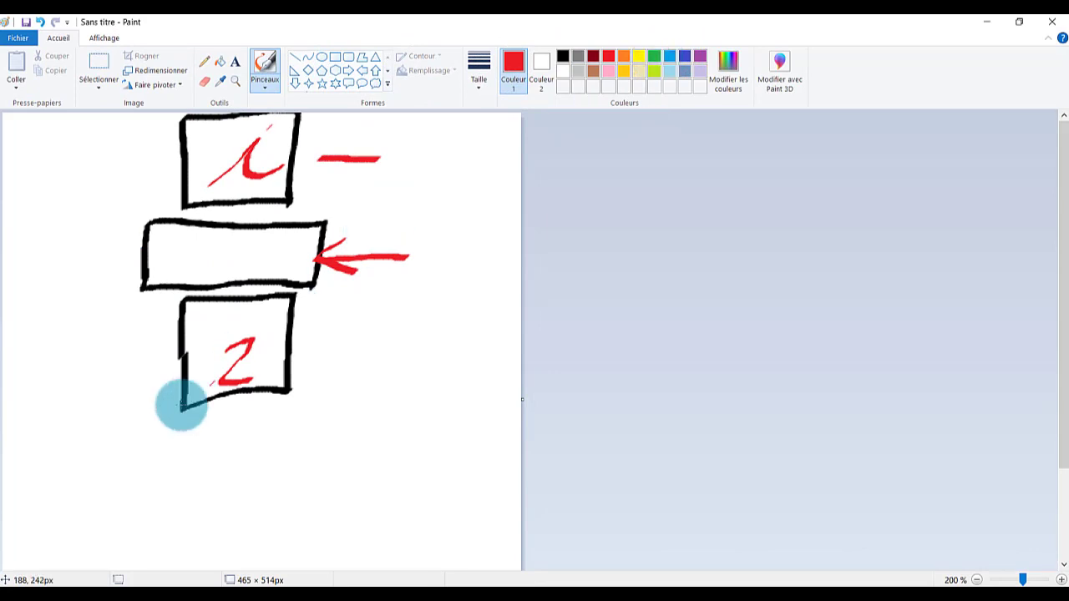
Step: Switch to Paint, draw a long red horizontal line beneath the lower square and write "CP" in red below it
{"action": "mouse_move", "coordinate": [15, 422]}
{"action": "left_mouse_down"}
{"action": "mouse_move", "coordinate": [471, 427]}
{"action": "mouse_move", "coordinate": [620, 192]}
{"action": "left_mouse_up"}
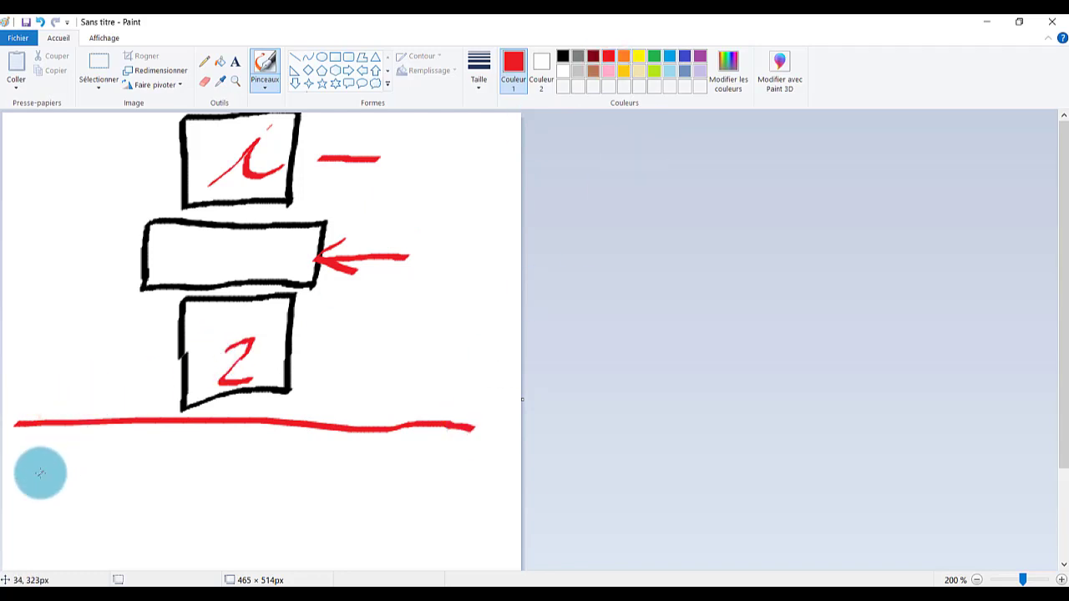
{"action": "left_click_drag", "start_coordinate": [39, 474], "coordinate": [62, 510]}
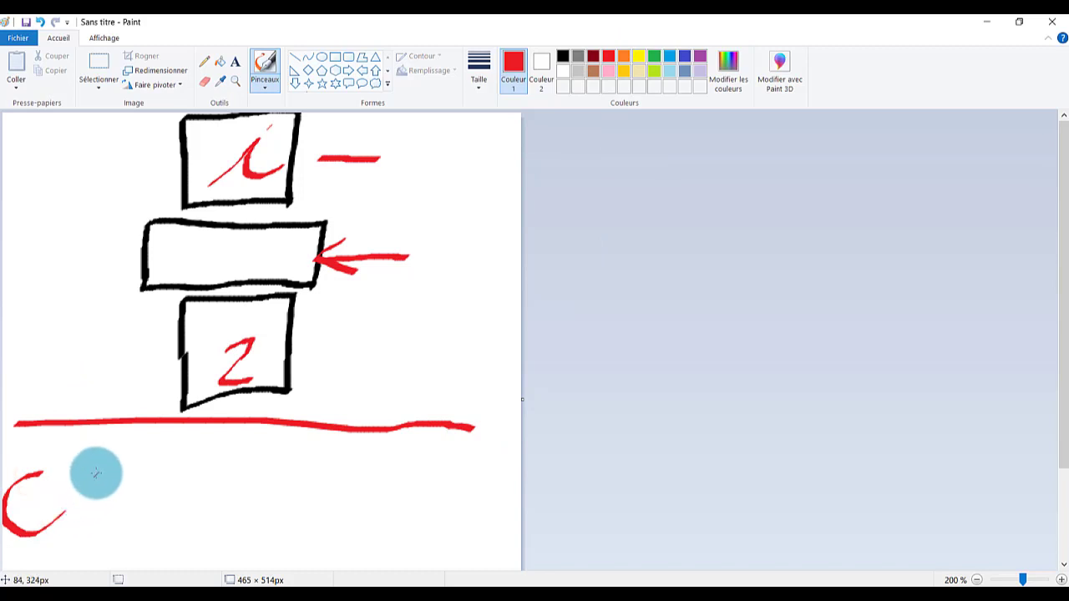
{"action": "mouse_move", "coordinate": [96, 472]}
{"action": "left_mouse_down"}
{"action": "mouse_move", "coordinate": [105, 541]}
{"action": "mouse_move", "coordinate": [90, 568]}
{"action": "left_mouse_up"}
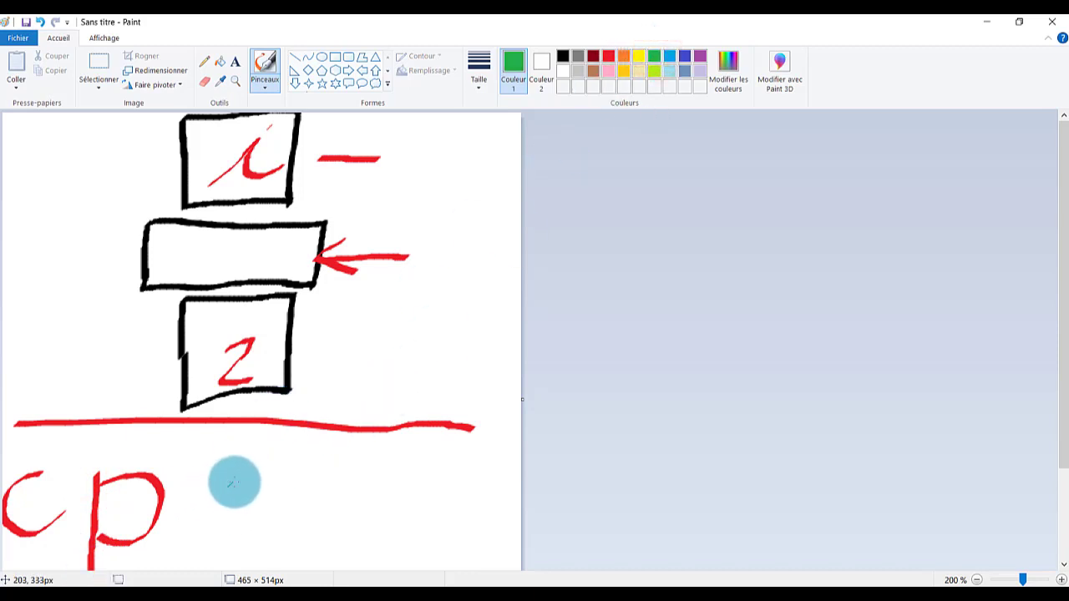
Step: Write "LE" in green and "CM" in blue on the same row after the red "CP"
{"action": "mouse_move", "coordinate": [241, 481]}
{"action": "left_mouse_down"}
{"action": "mouse_move", "coordinate": [232, 543]}
{"action": "mouse_move", "coordinate": [269, 539]}
{"action": "left_mouse_up"}
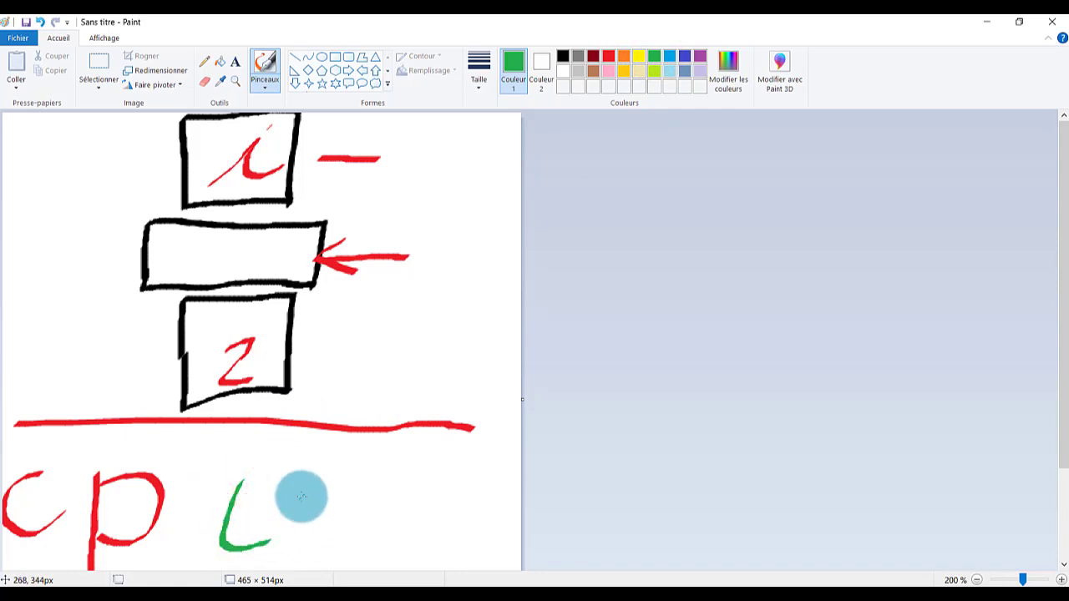
{"action": "mouse_move", "coordinate": [301, 496]}
{"action": "left_mouse_down"}
{"action": "mouse_move", "coordinate": [332, 531]}
{"action": "mouse_move", "coordinate": [345, 523]}
{"action": "mouse_move", "coordinate": [327, 494]}
{"action": "mouse_move", "coordinate": [355, 491]}
{"action": "left_mouse_up"}
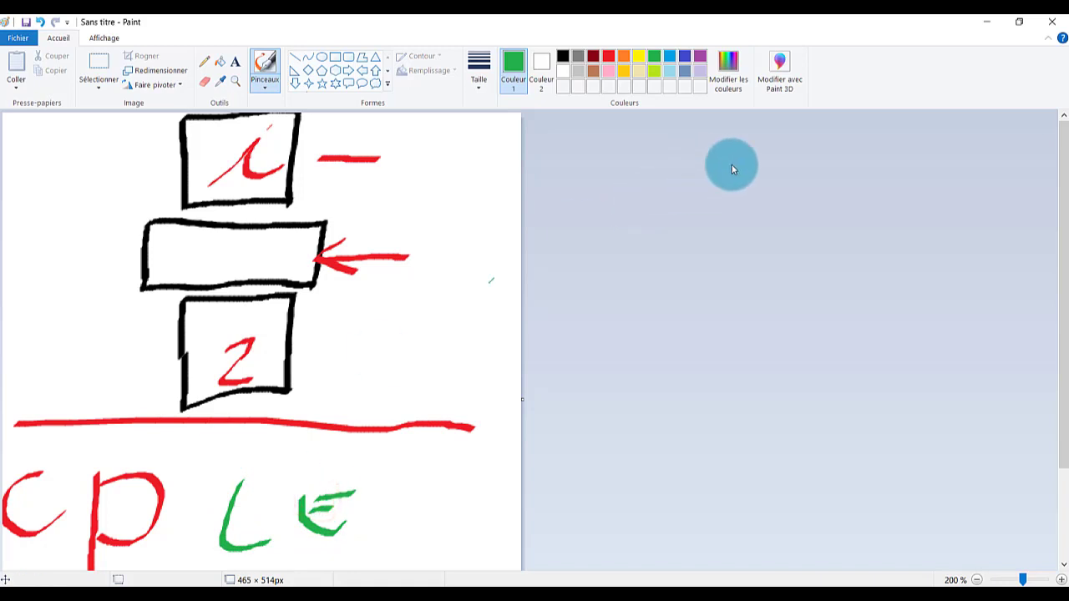
{"action": "left_click", "coordinate": [683, 60]}
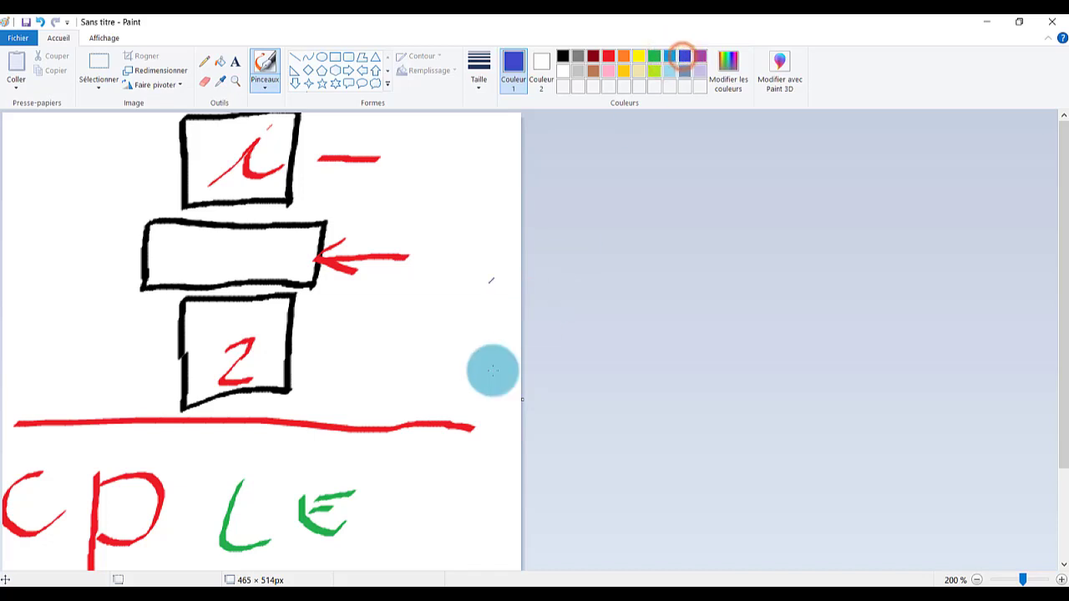
{"action": "mouse_move", "coordinate": [437, 493]}
{"action": "left_mouse_down"}
{"action": "mouse_move", "coordinate": [410, 560]}
{"action": "mouse_move", "coordinate": [442, 529]}
{"action": "mouse_move", "coordinate": [450, 539]}
{"action": "mouse_move", "coordinate": [470, 531]}
{"action": "mouse_move", "coordinate": [489, 540]}
{"action": "mouse_move", "coordinate": [491, 569]}
{"action": "left_mouse_up"}
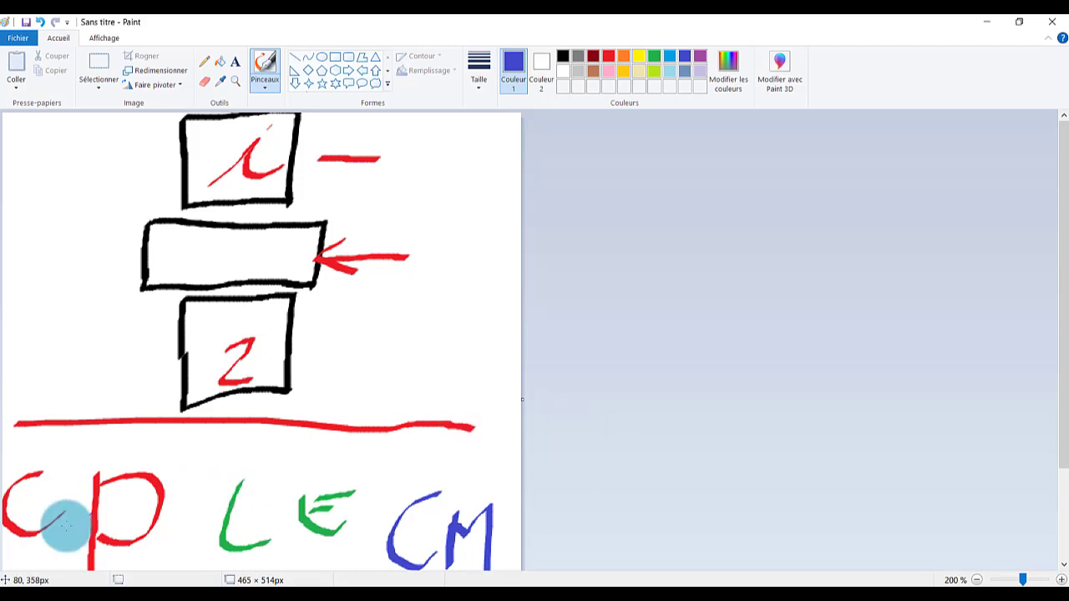
Step: Separate the CP, LE and CM letter pairs with two vertical blue lines and underline each pair in blue
{"action": "scroll", "coordinate": [518, 182], "scroll_direction": "down", "scroll_amount": 3}
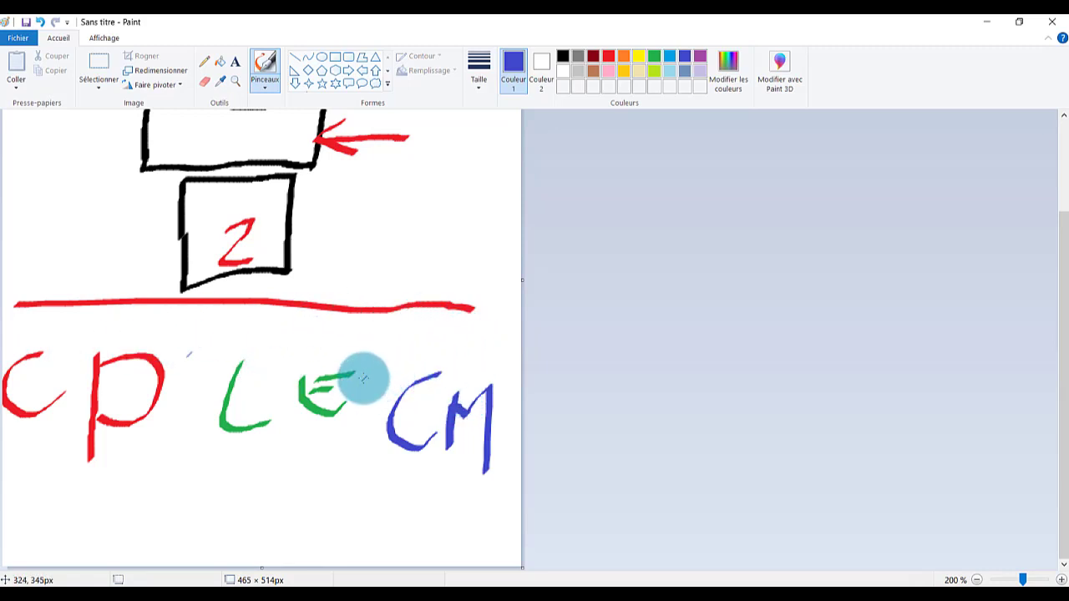
{"action": "left_click_drag", "start_coordinate": [366, 354], "coordinate": [365, 460]}
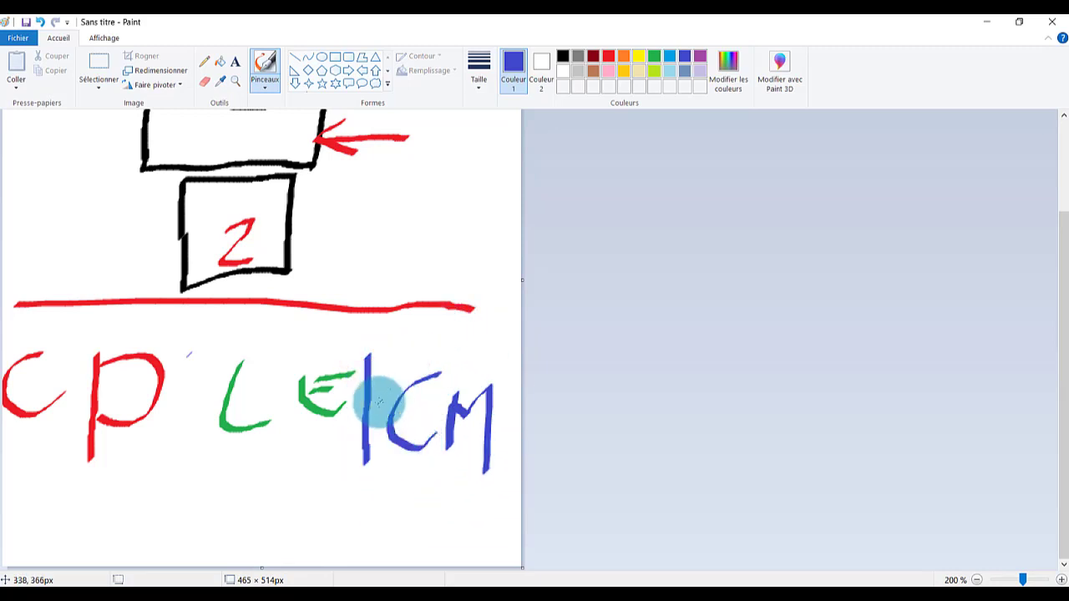
{"action": "left_click_drag", "start_coordinate": [190, 353], "coordinate": [179, 443]}
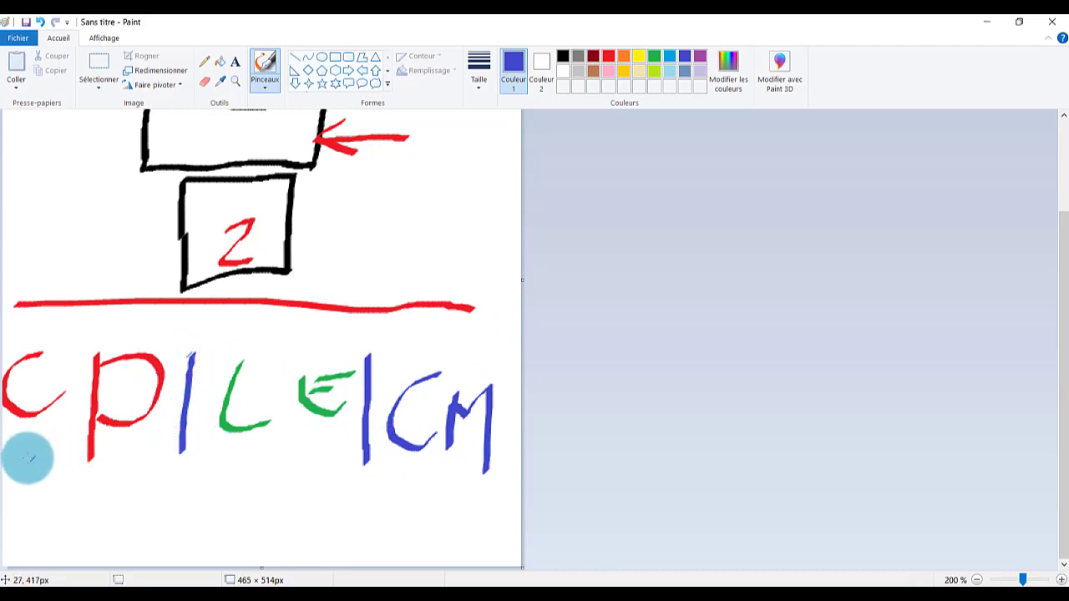
{"action": "left_click_drag", "start_coordinate": [15, 451], "coordinate": [138, 454]}
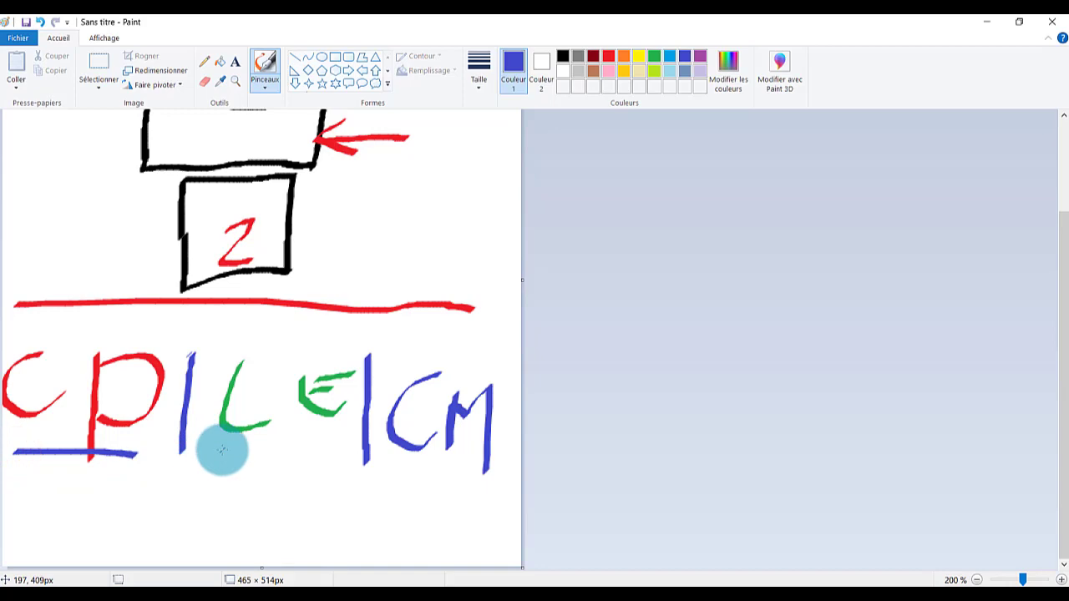
{"action": "left_click_drag", "start_coordinate": [222, 449], "coordinate": [317, 450]}
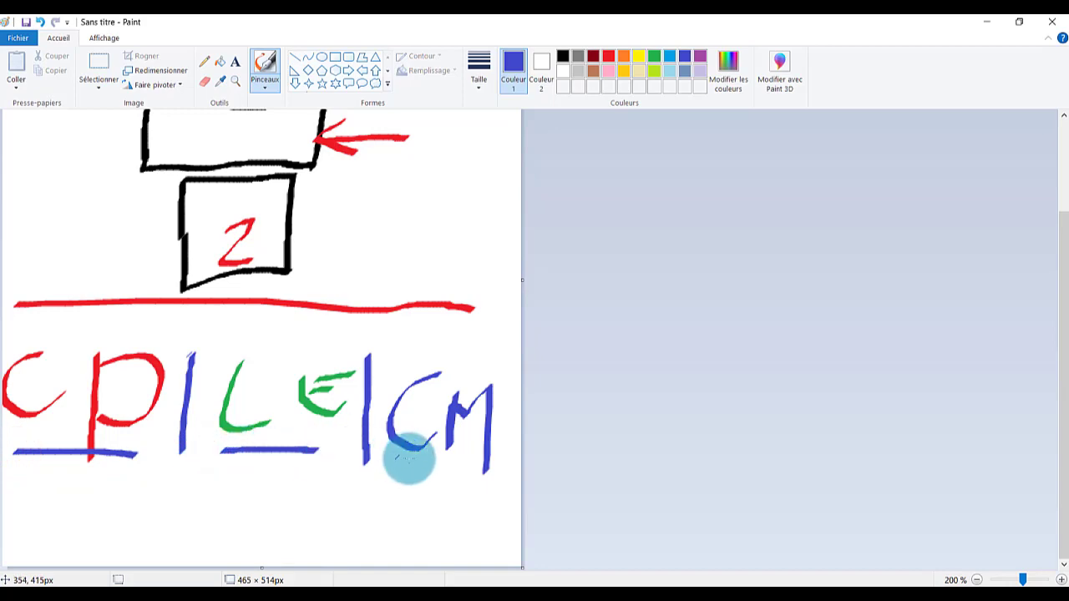
{"action": "mouse_move", "coordinate": [410, 458]}
{"action": "left_mouse_down"}
{"action": "mouse_move", "coordinate": [453, 455]}
{"action": "mouse_move", "coordinate": [491, 471]}
{"action": "left_mouse_up"}
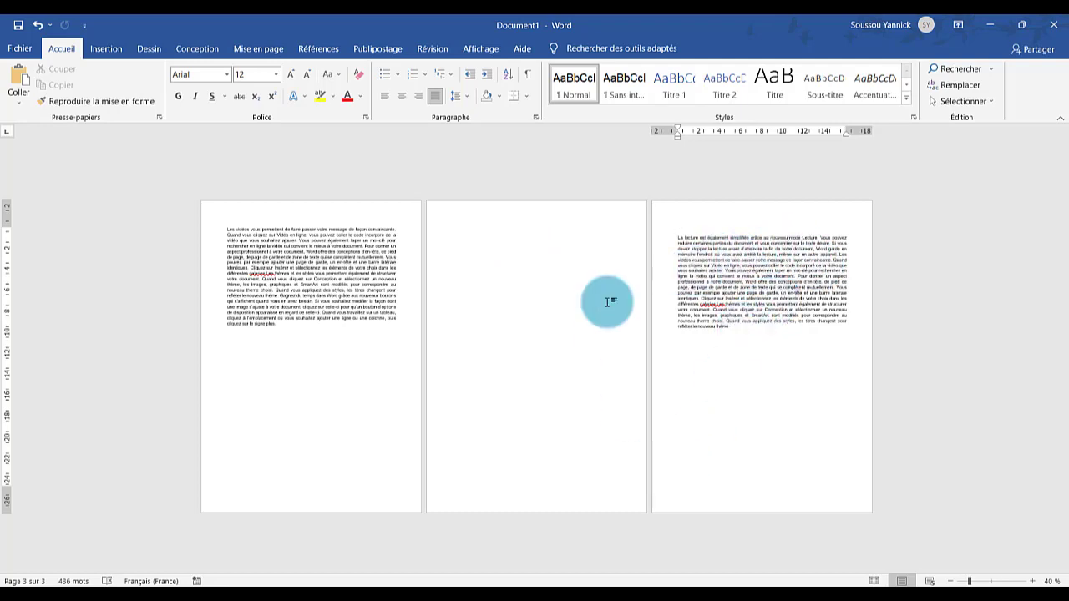
Step: Switch to Word, apply landscape orientation to the whole document and set it back to portrait
{"action": "left_click", "coordinate": [268, 50]}
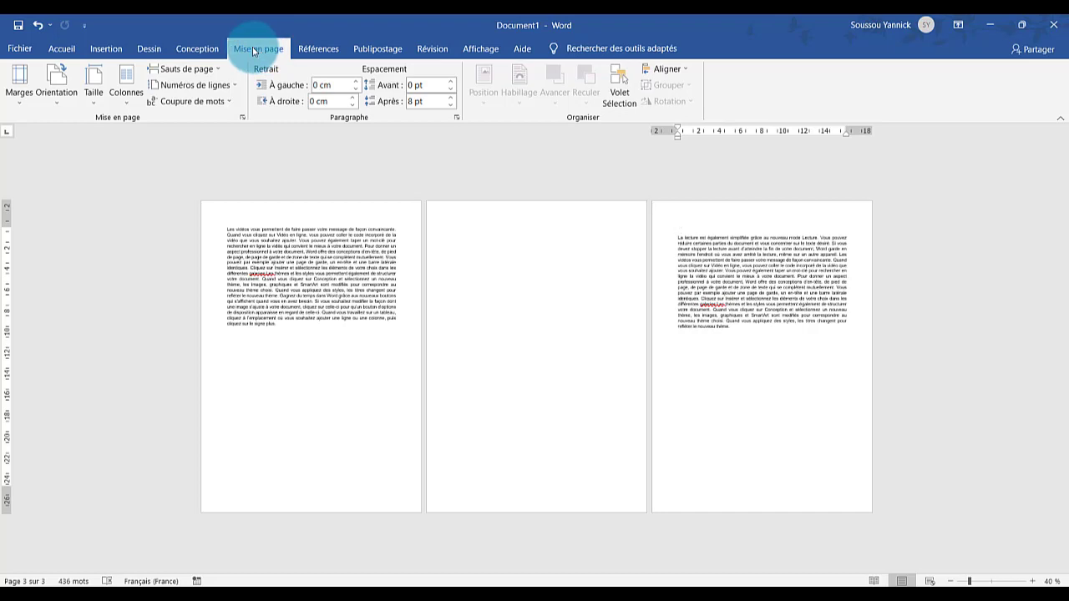
{"action": "left_click", "coordinate": [59, 100]}
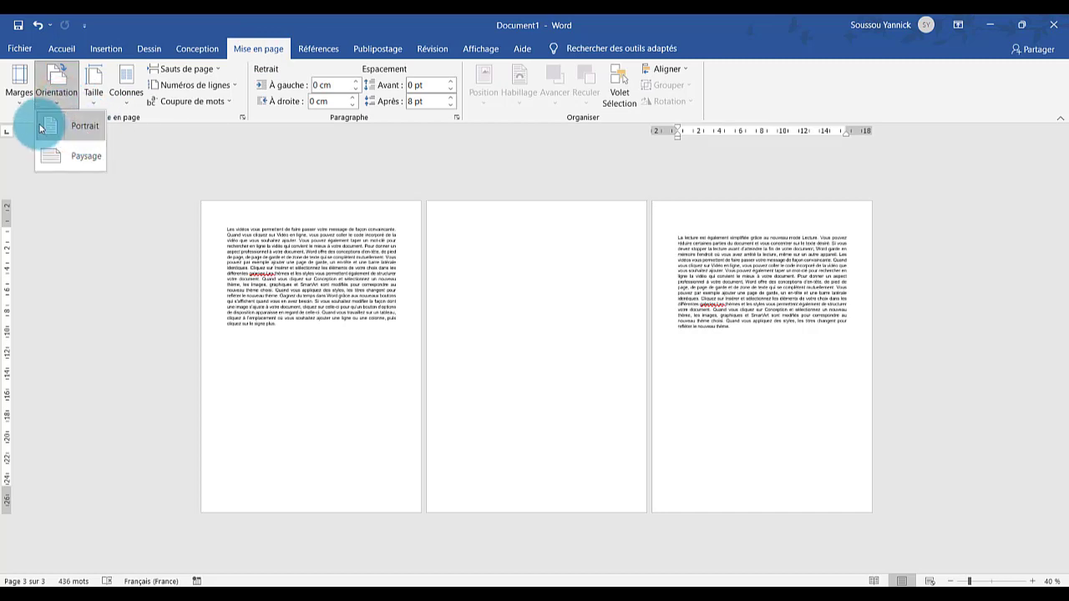
{"action": "left_click", "coordinate": [83, 159]}
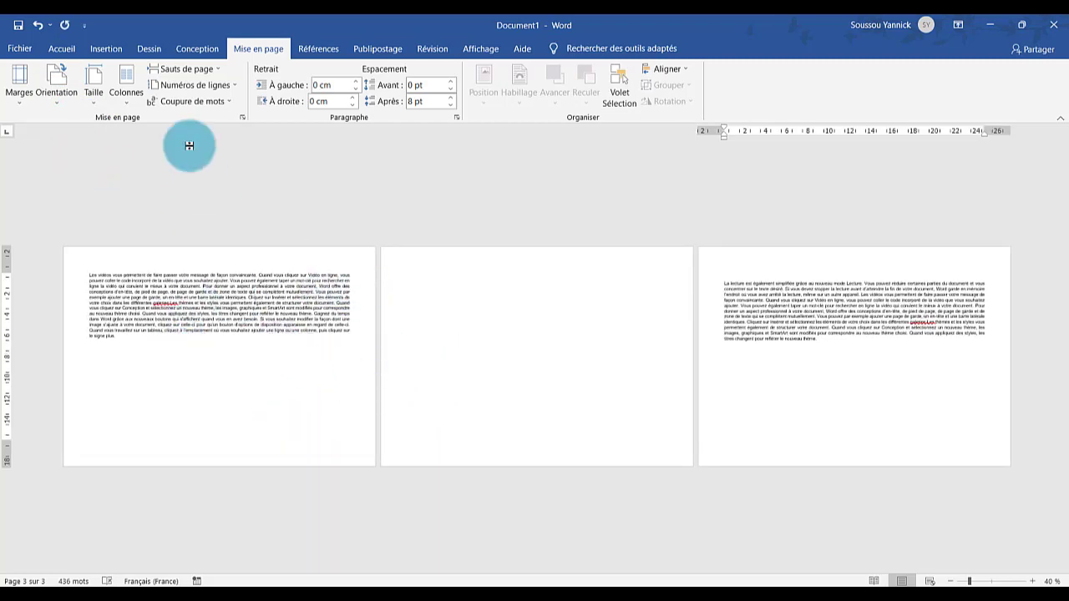
{"action": "left_click", "coordinate": [72, 105]}
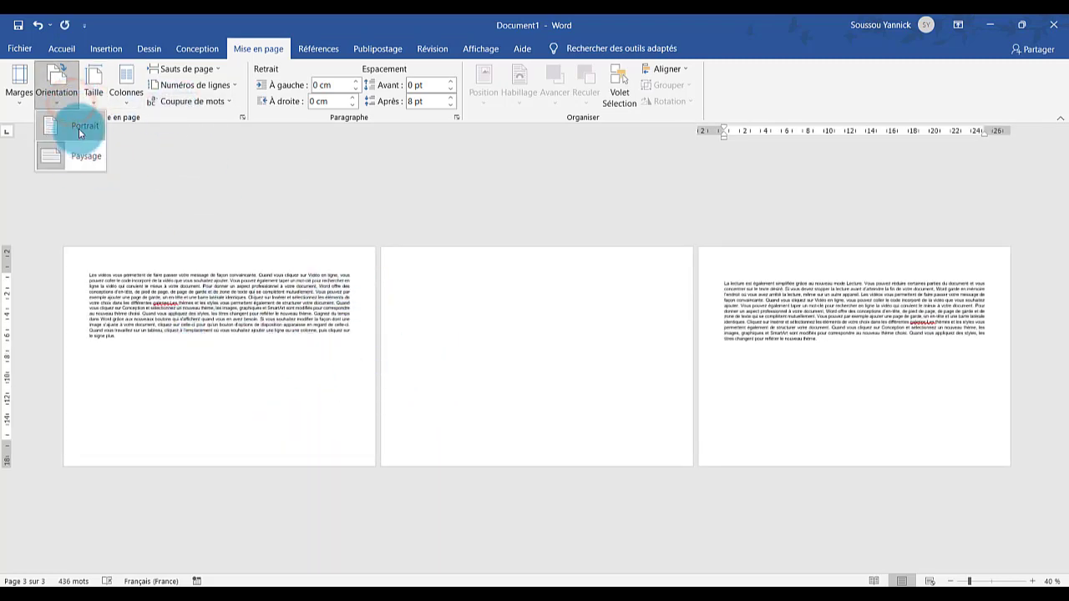
{"action": "left_click", "coordinate": [79, 126]}
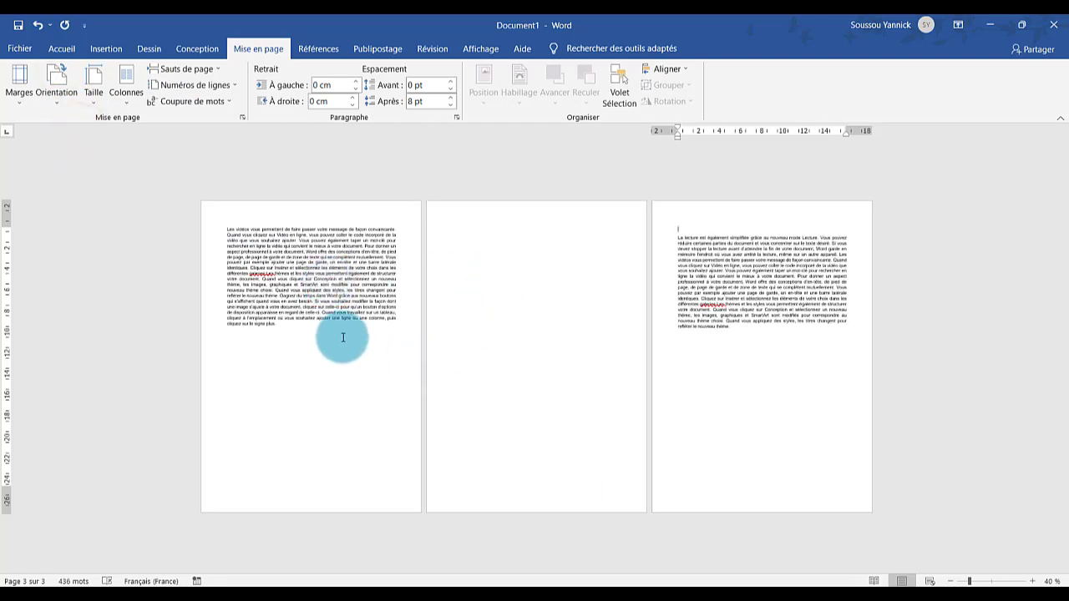
Step: Place the cursor after the text on page 1 and look over the available page and section breaks
{"action": "left_click", "coordinate": [334, 337]}
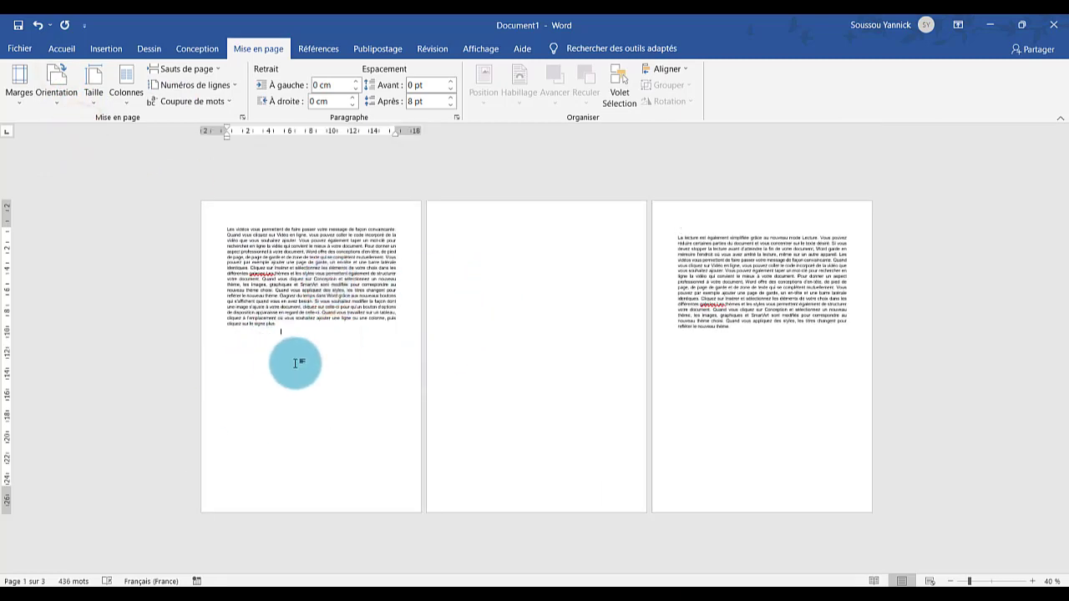
{"action": "left_click", "coordinate": [260, 50]}
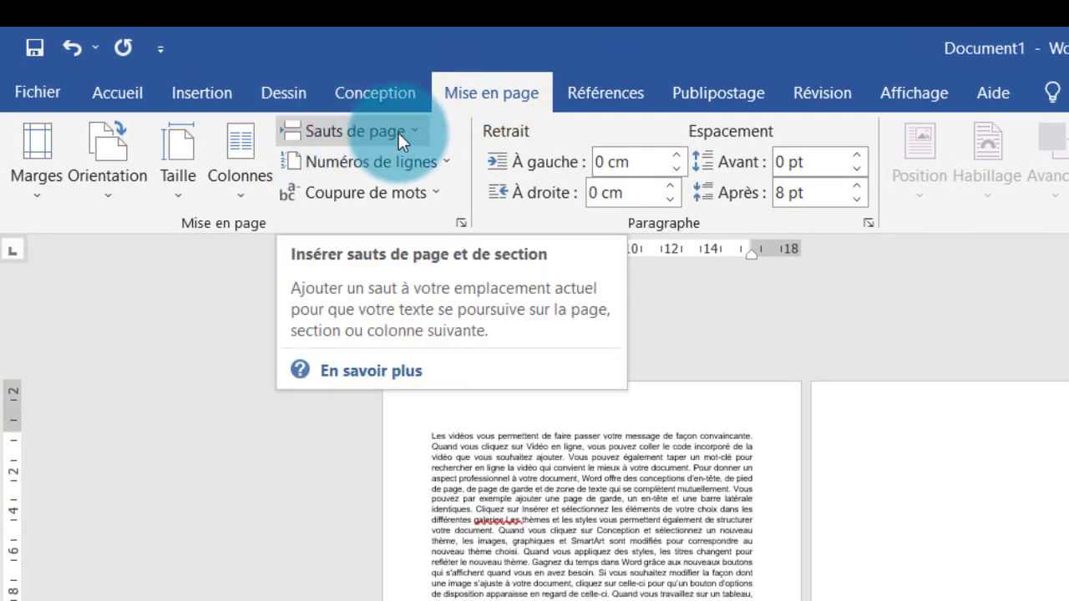
{"action": "left_click", "coordinate": [412, 130]}
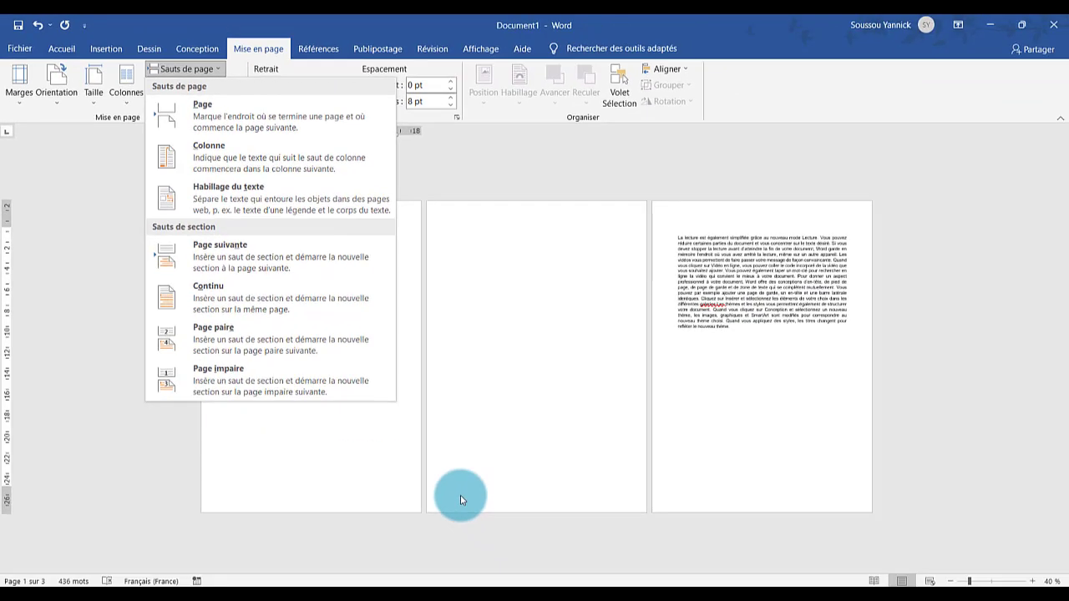
{"action": "left_click", "coordinate": [460, 493]}
Step: Open the document's footer for editing to examine the header and footer areas, and return to the body text
{"action": "left_click", "coordinate": [106, 51]}
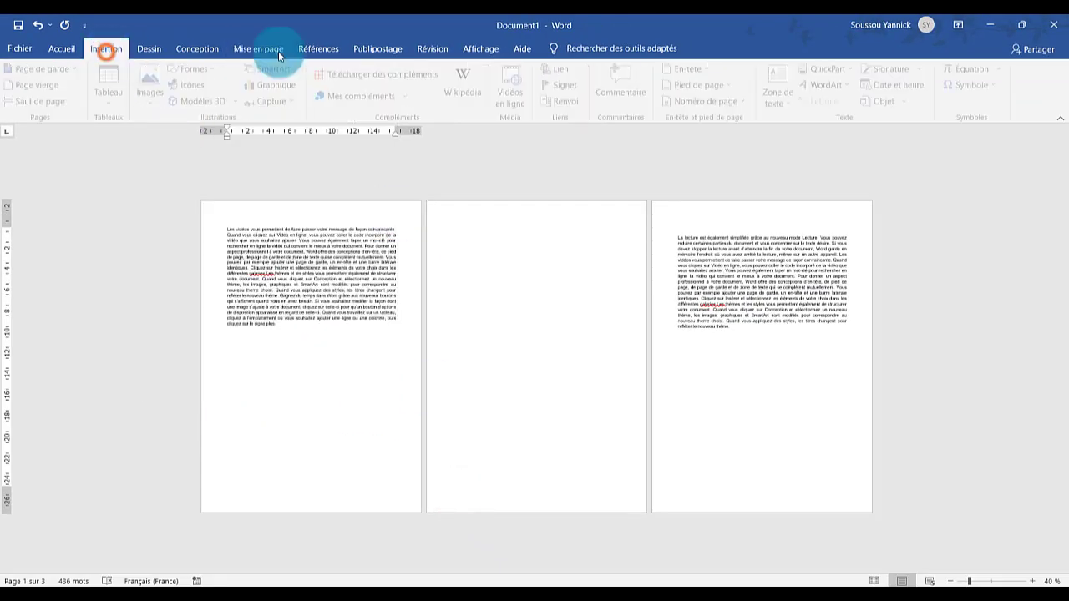
{"action": "left_click", "coordinate": [725, 85]}
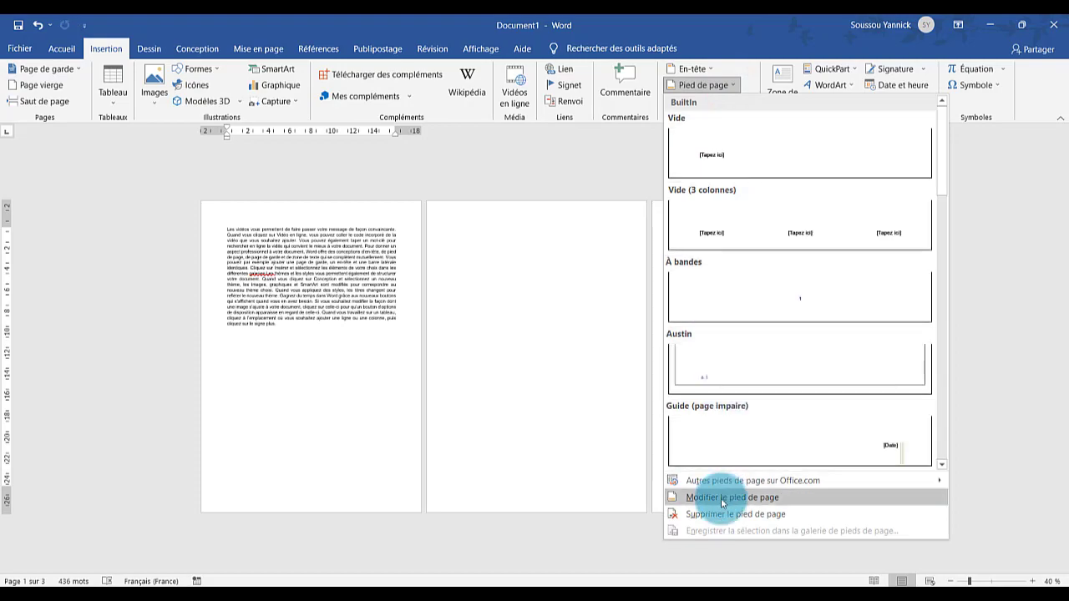
{"action": "left_click", "coordinate": [725, 497]}
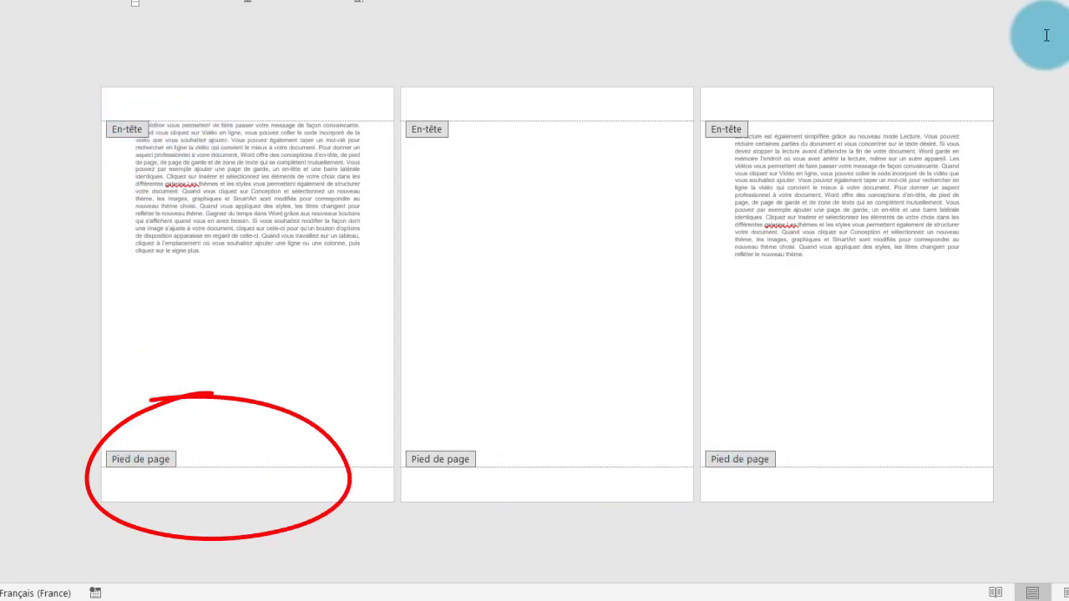
{"action": "left_click", "coordinate": [918, 36]}
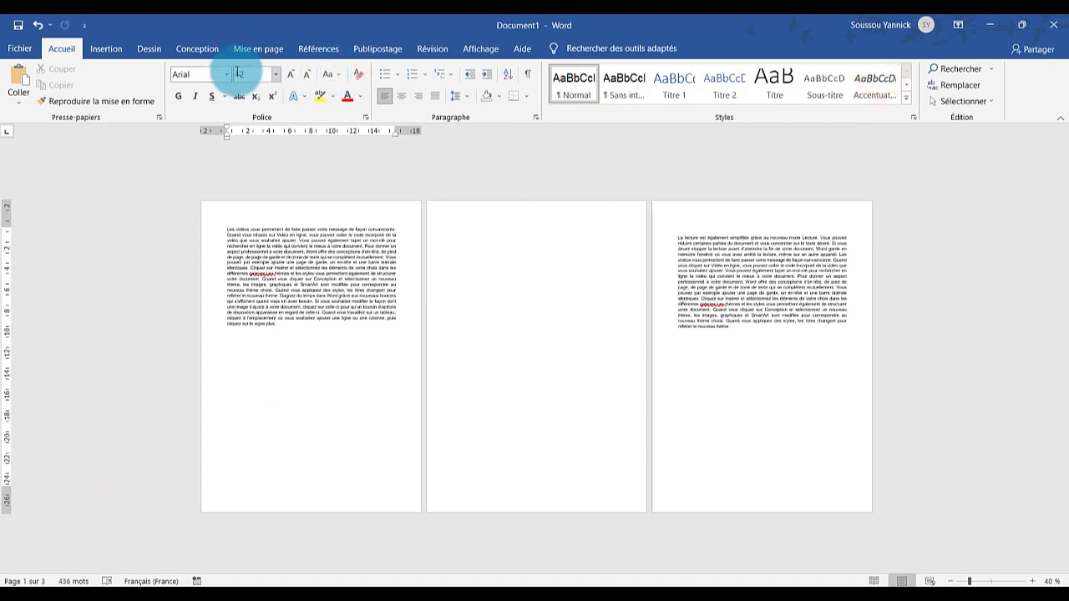
Step: Insert a next-page section break (Page suivante) after the text on page 1
{"action": "left_click", "coordinate": [251, 49]}
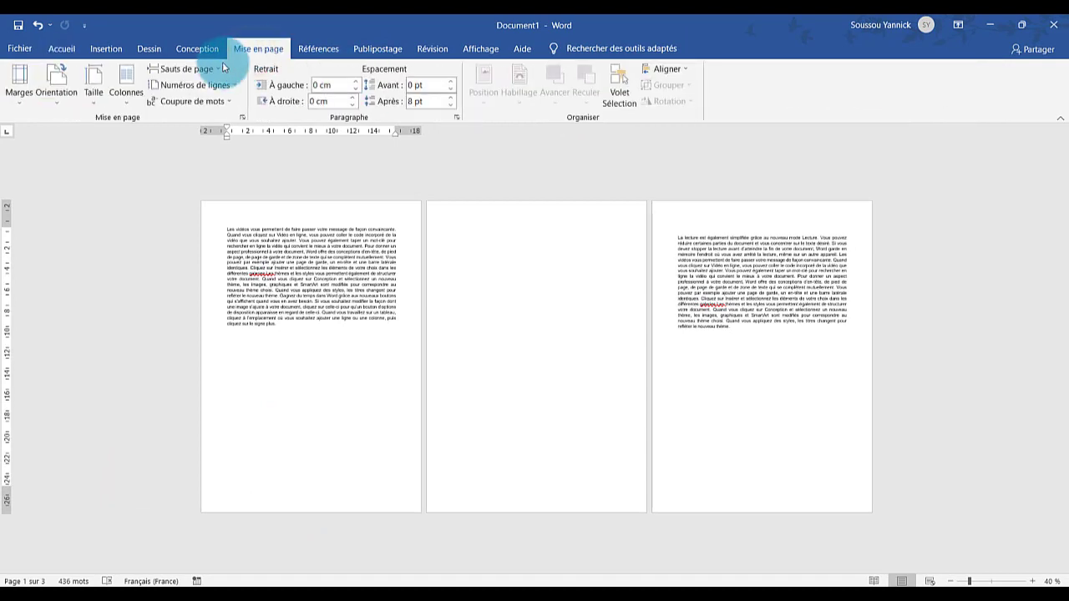
{"action": "left_click", "coordinate": [213, 70]}
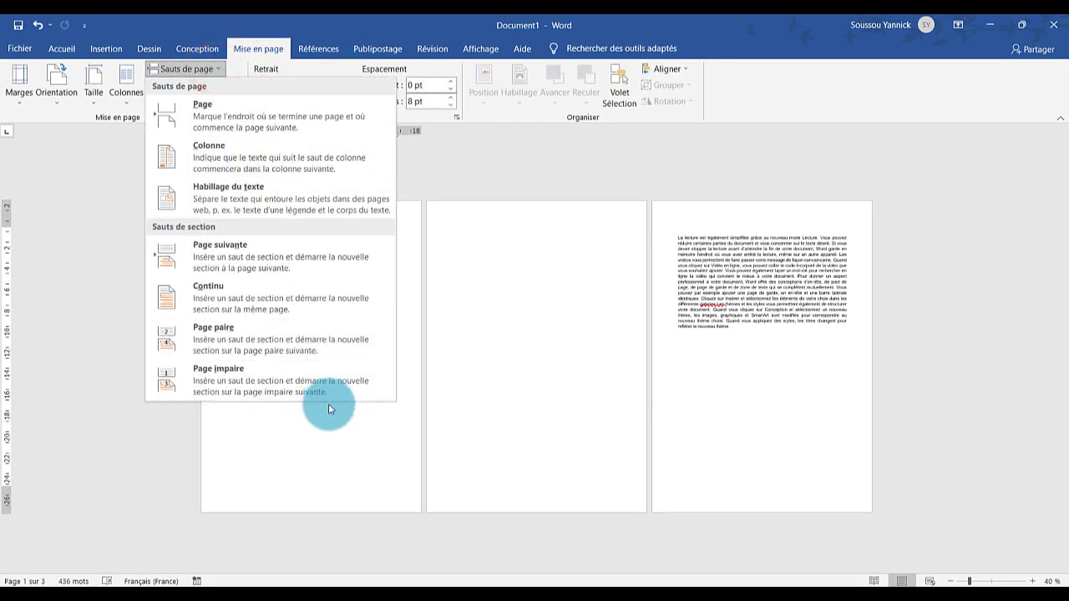
{"action": "left_click", "coordinate": [330, 428]}
{"action": "left_click", "coordinate": [301, 370]}
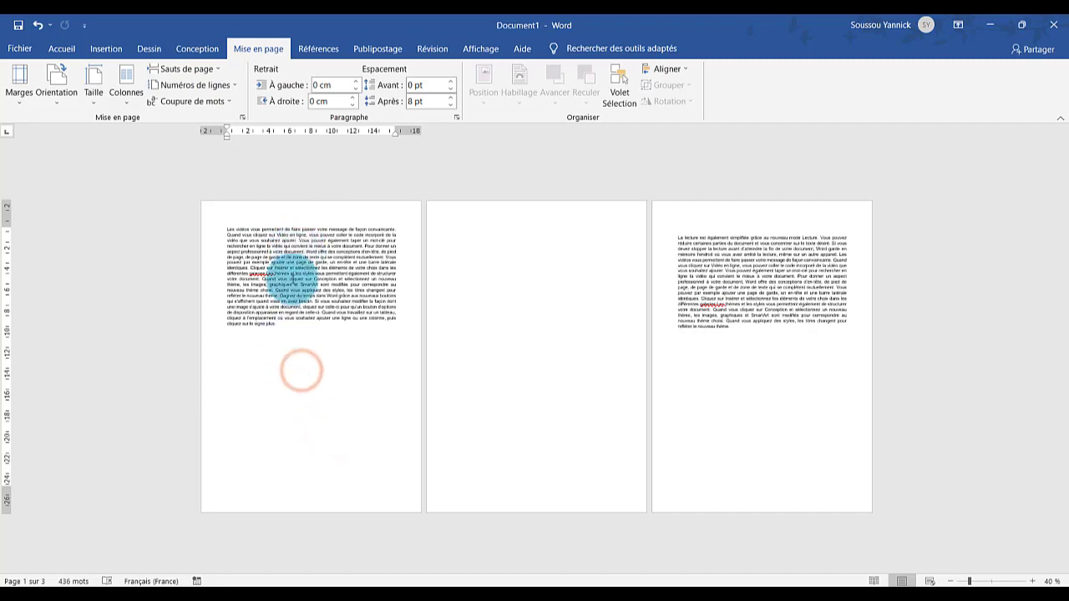
{"action": "left_click", "coordinate": [216, 67]}
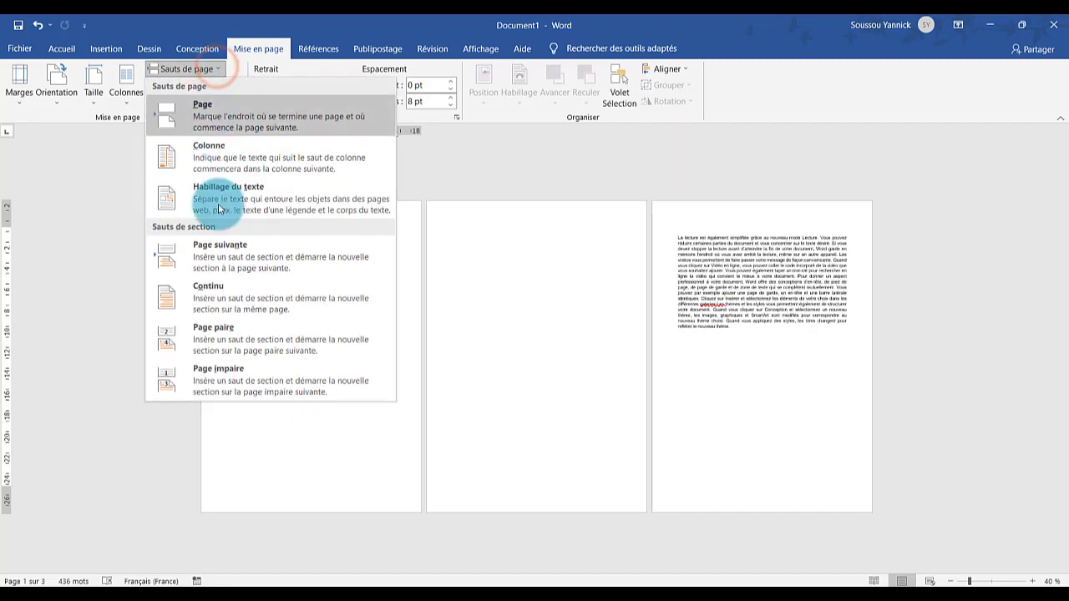
{"action": "left_click", "coordinate": [246, 259]}
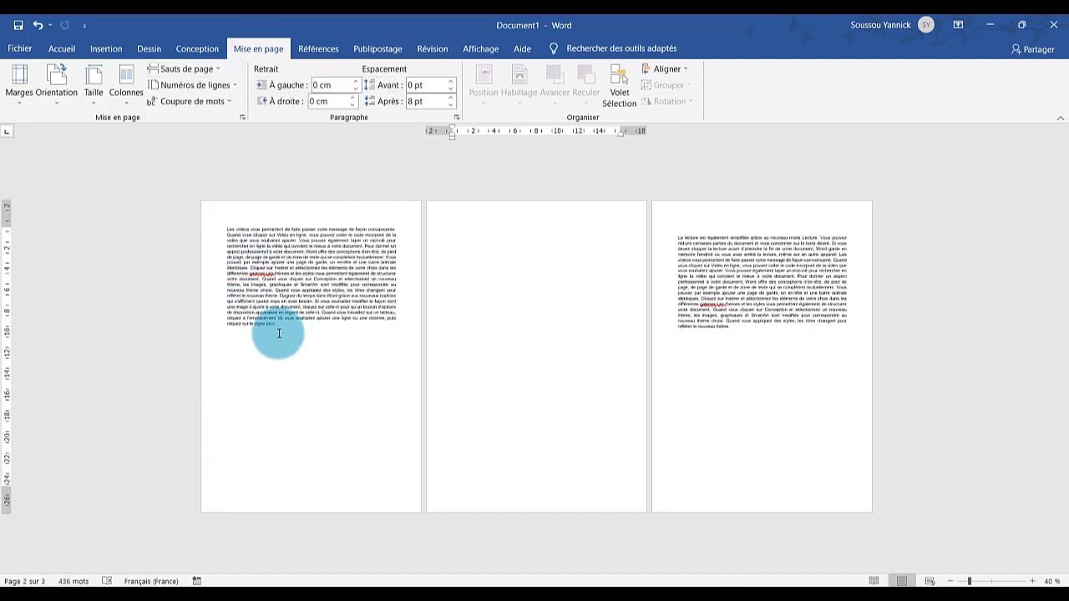
Step: Check the section labels in the headers and footers, and add a page break after the text on page 3
{"action": "double_click", "coordinate": [335, 506]}
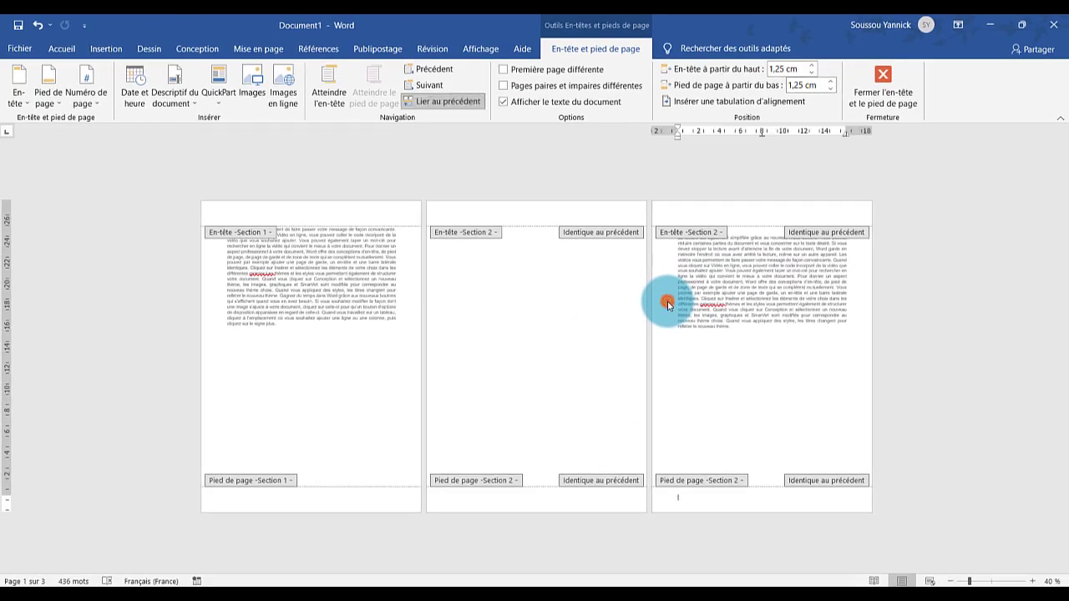
{"action": "double_click", "coordinate": [678, 283]}
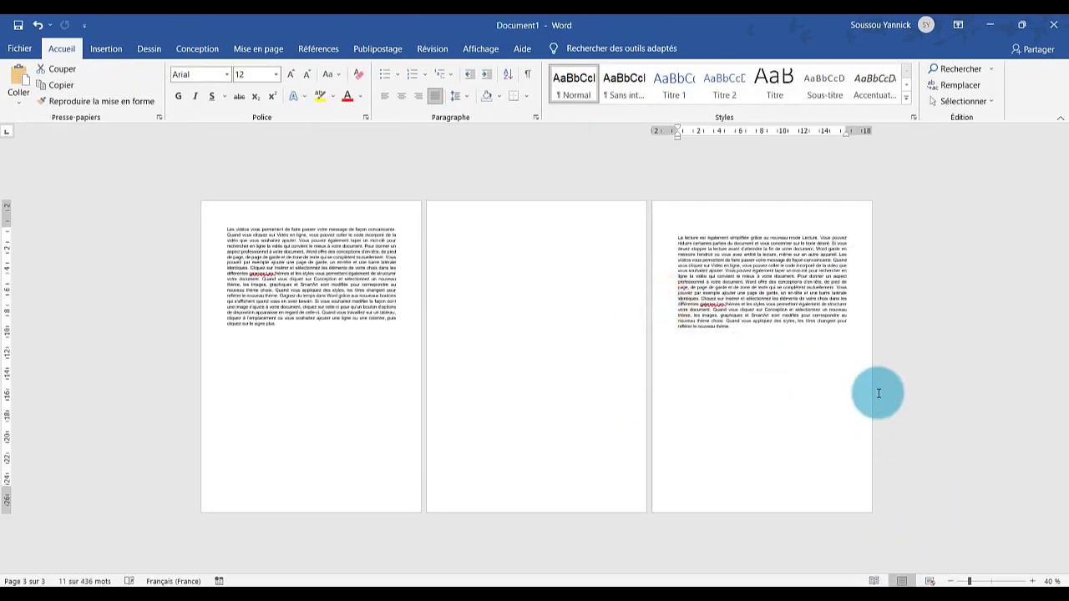
{"action": "left_click", "coordinate": [811, 362]}
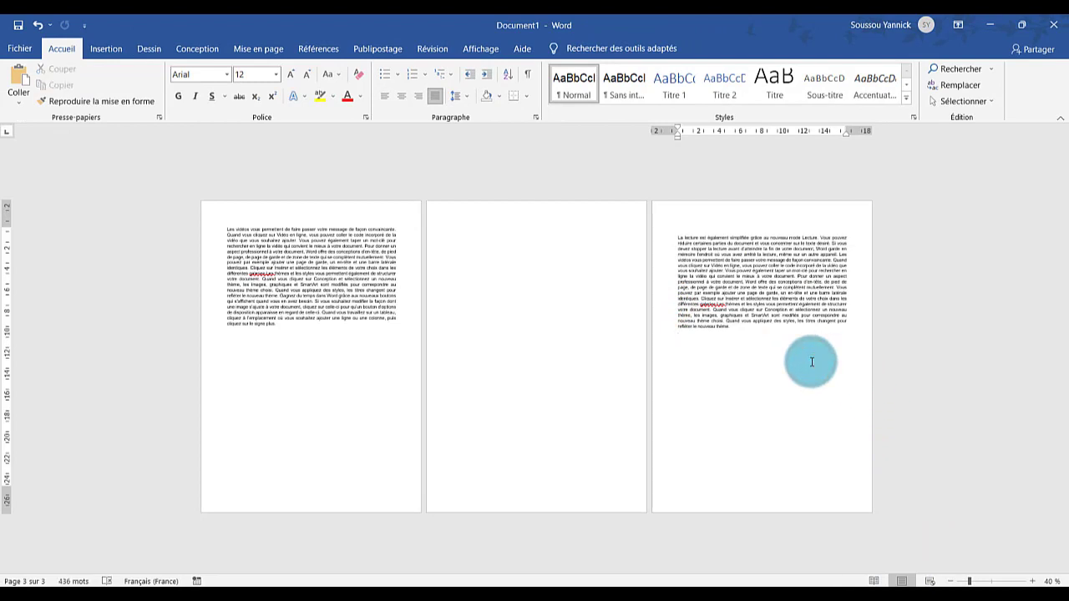
{"action": "key", "text": "ctrl+Return"}
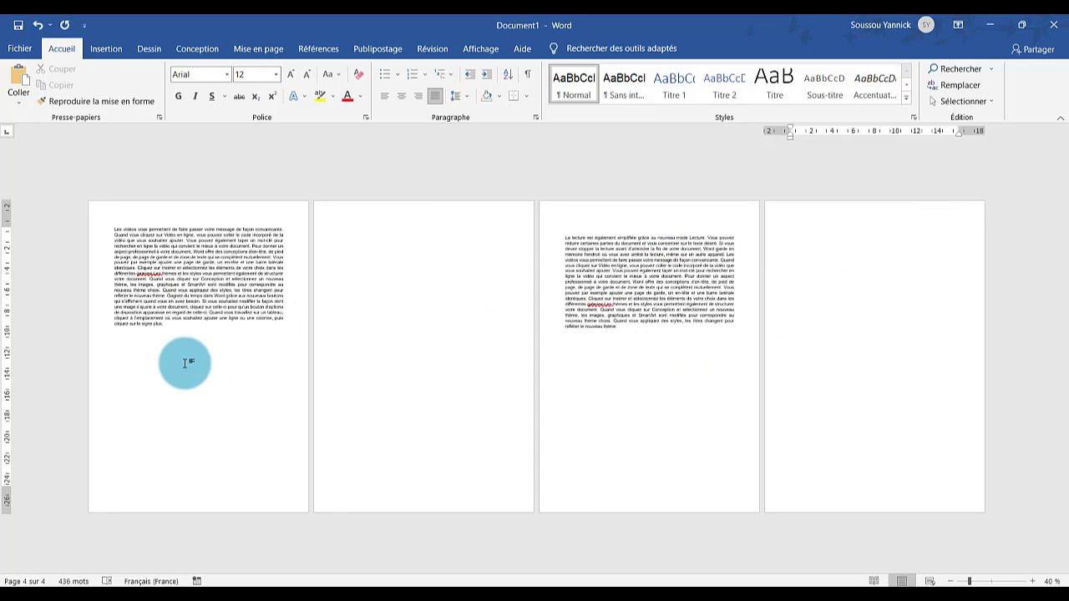
Step: Open the footers and compare the Section 1 and Section 2 labels and their link to the previous section
{"action": "left_click", "coordinate": [405, 266]}
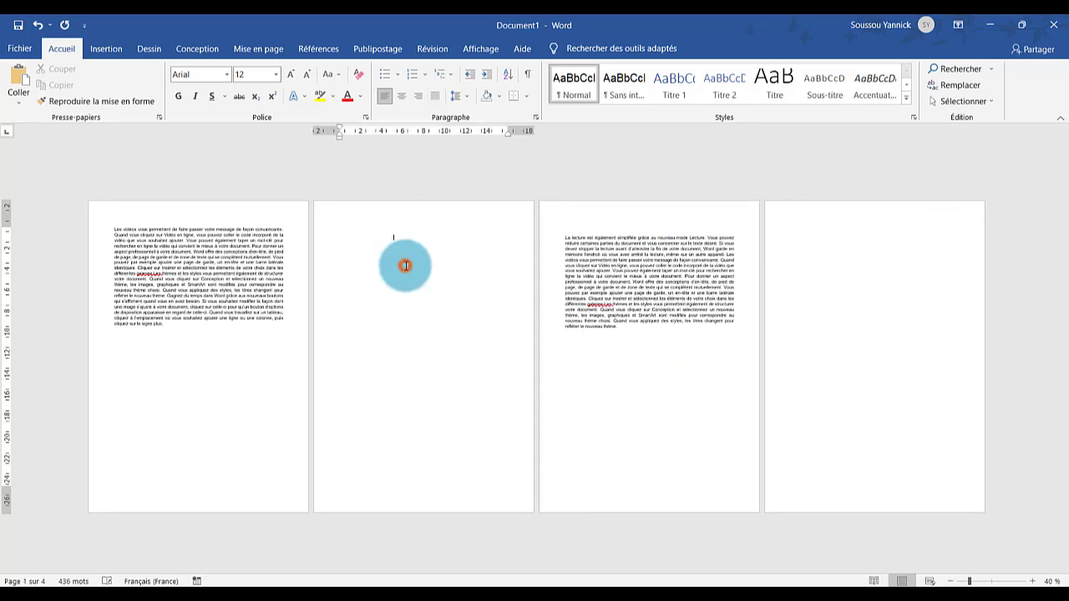
{"action": "double_click", "coordinate": [367, 499]}
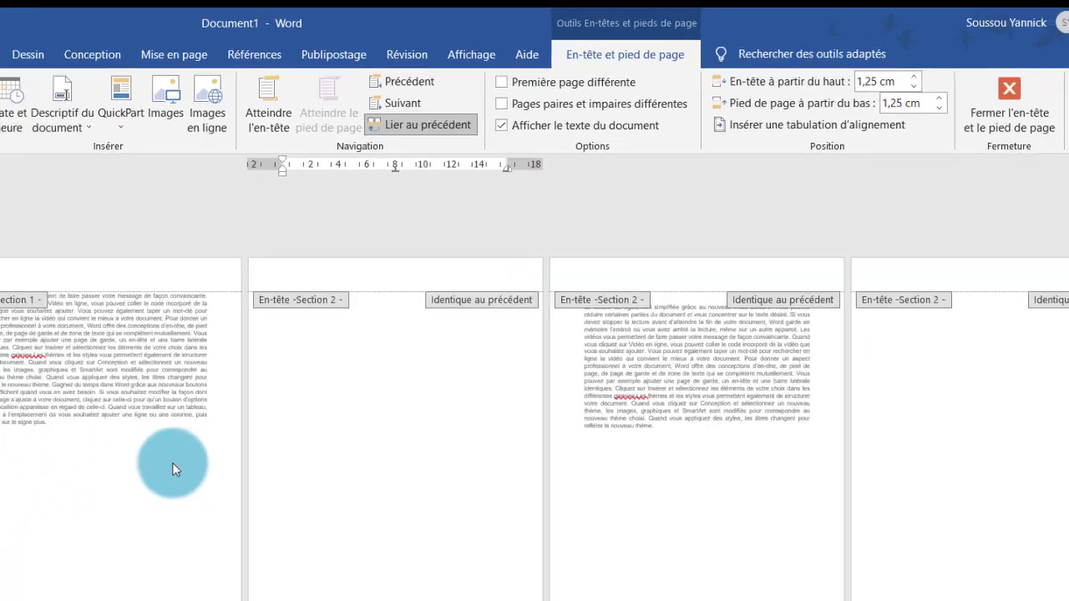
{"action": "left_click", "coordinate": [230, 498]}
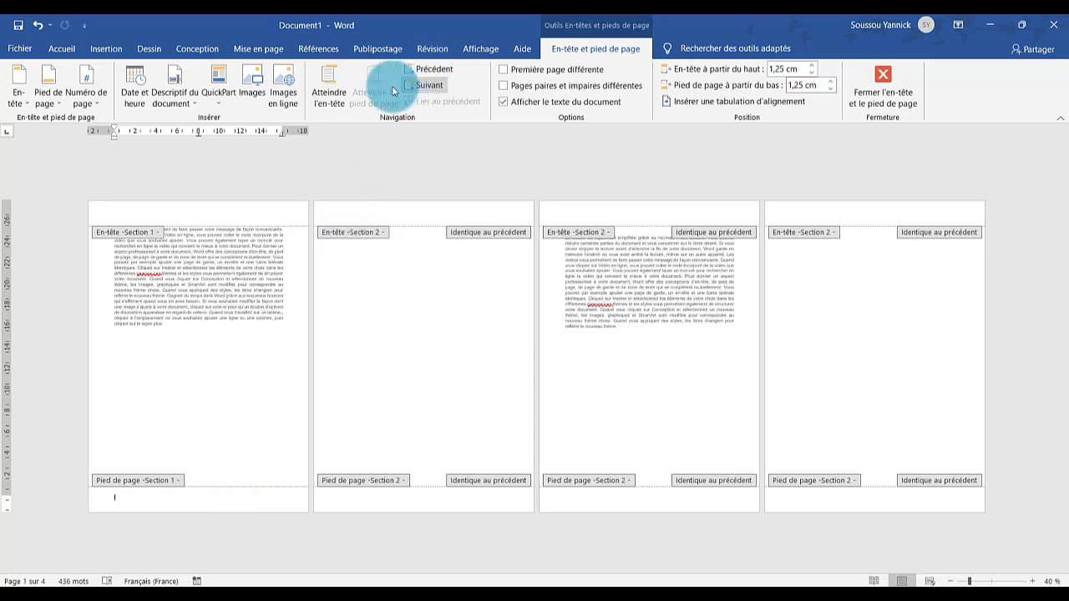
{"action": "left_click", "coordinate": [331, 87]}
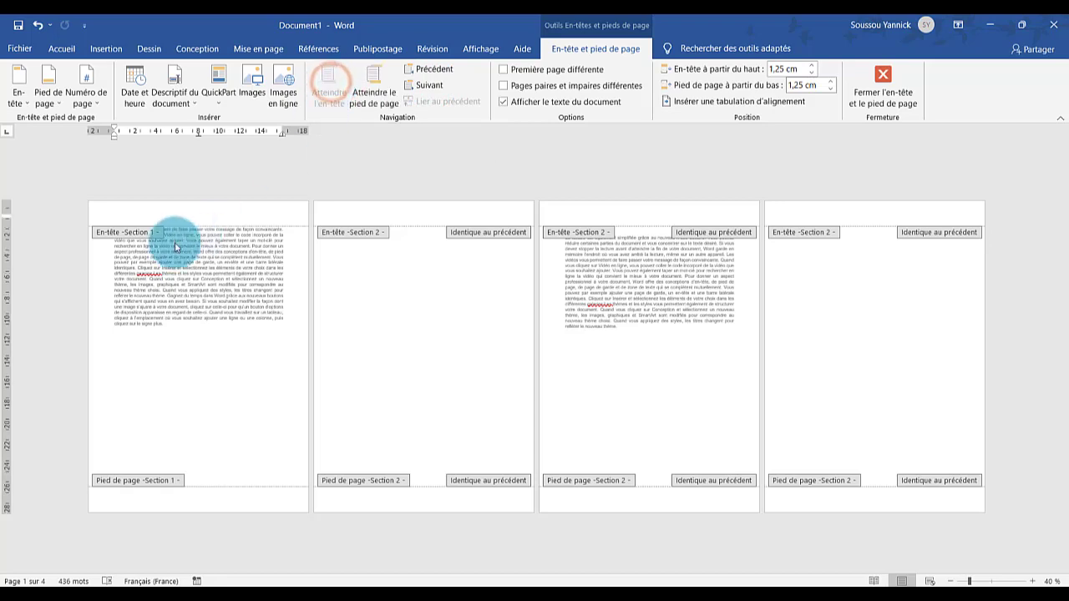
{"action": "left_click", "coordinate": [340, 106]}
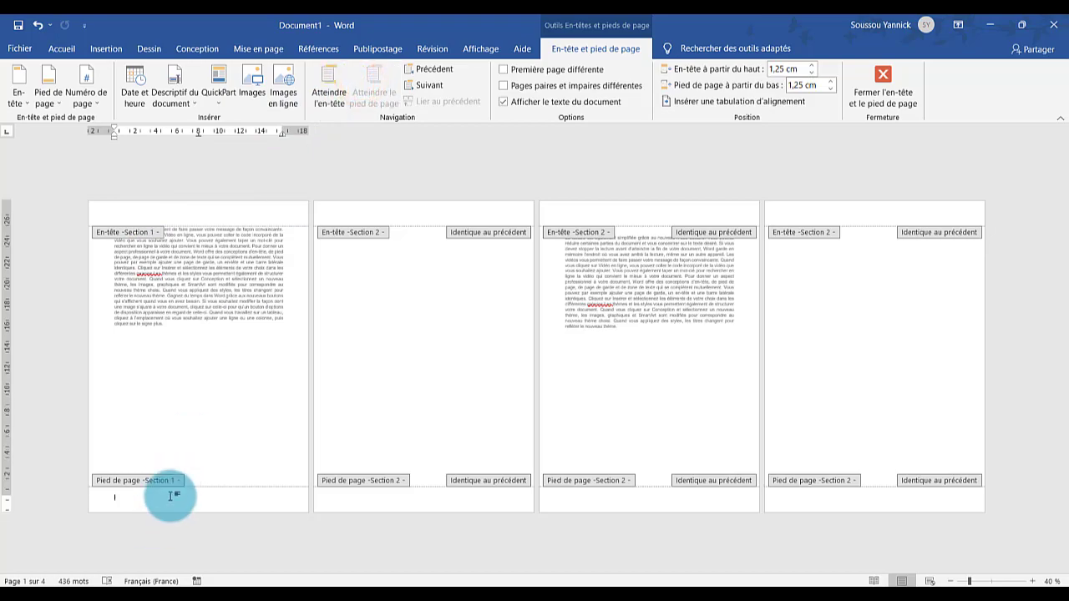
{"action": "left_click", "coordinate": [410, 506]}
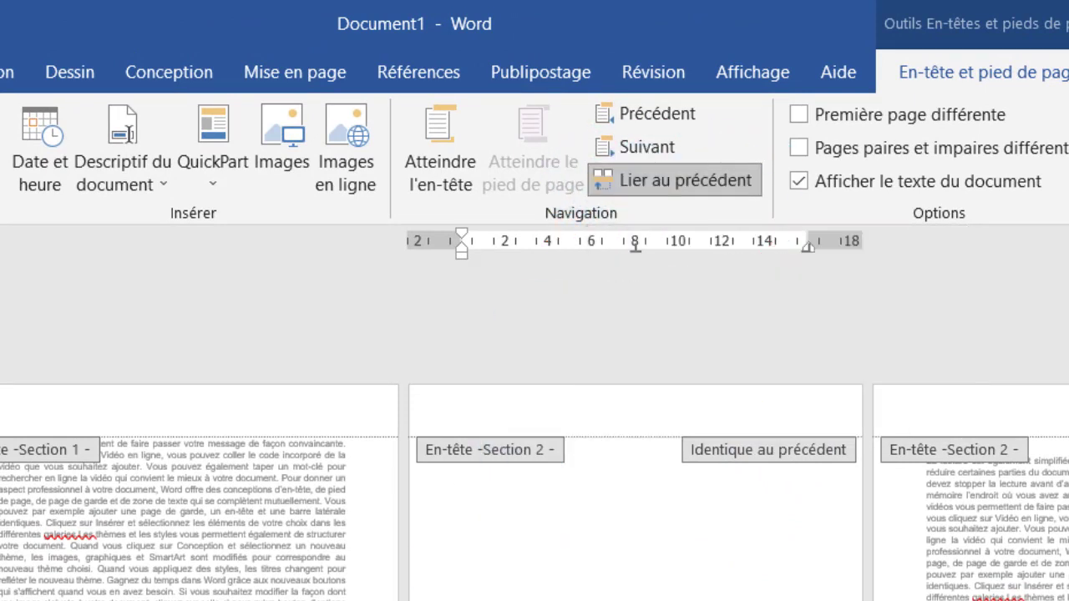
{"action": "left_click", "coordinate": [170, 415]}
{"action": "left_click", "coordinate": [635, 594]}
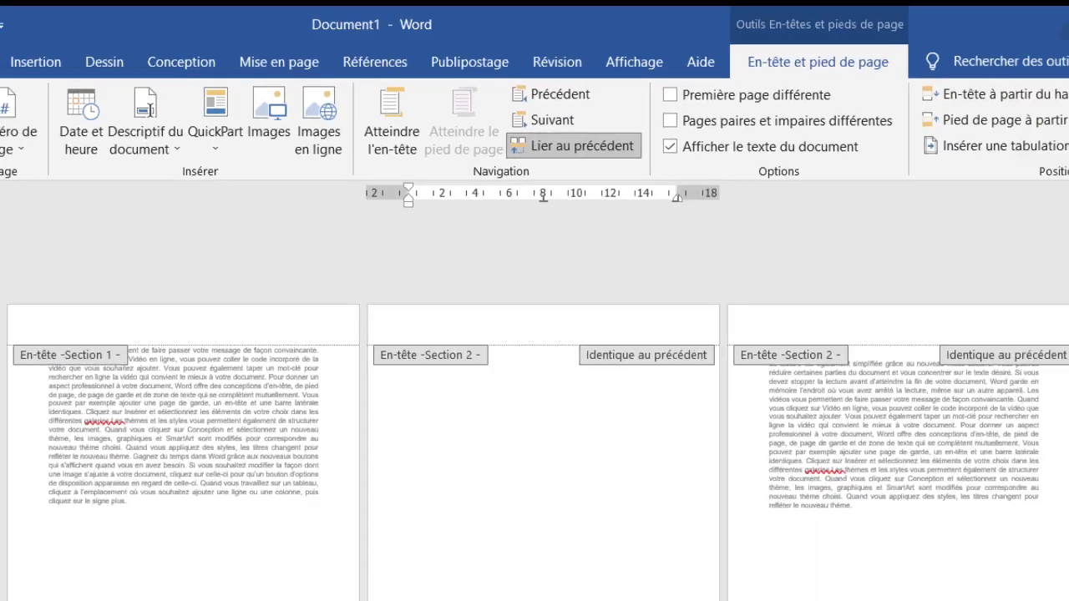
Step: Write "Ici c'est Lomé" in the Section 1 footer to test the section link, and delete the text
{"action": "left_click", "coordinate": [181, 500]}
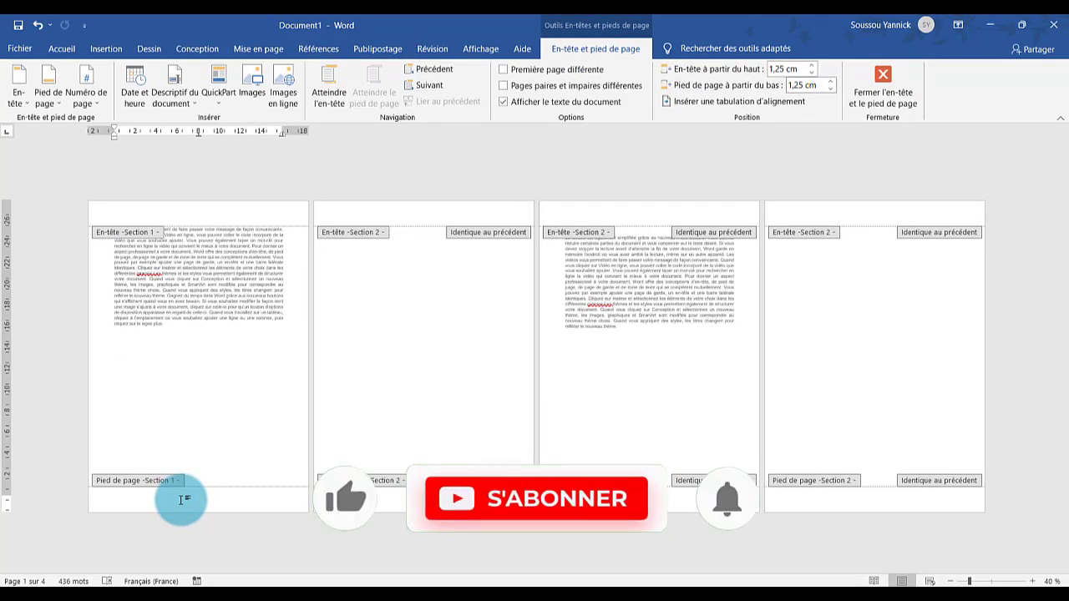
{"action": "type", "text": "bl"}
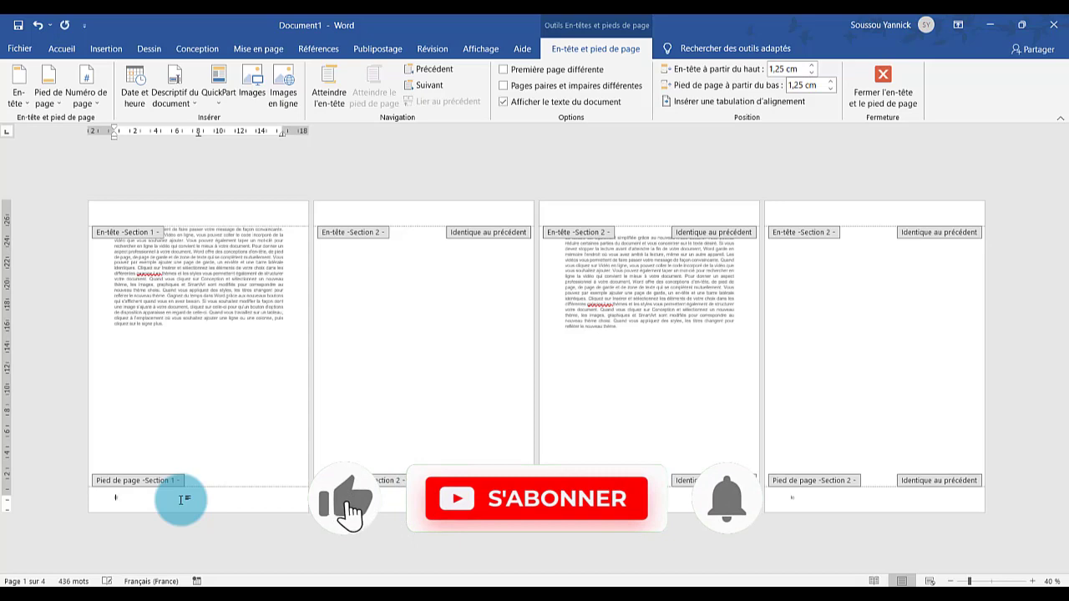
{"action": "type", "text": "a"}
{"action": "type", "text": "'est Lomé"}
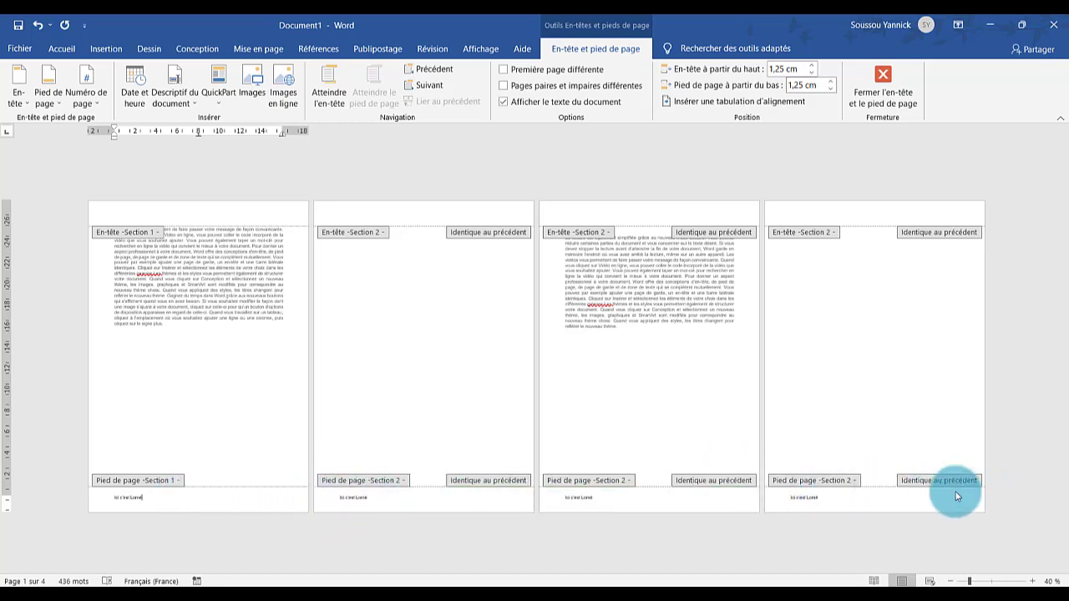
{"action": "triple_click", "coordinate": [153, 501]}
{"action": "key", "text": "Delete"}
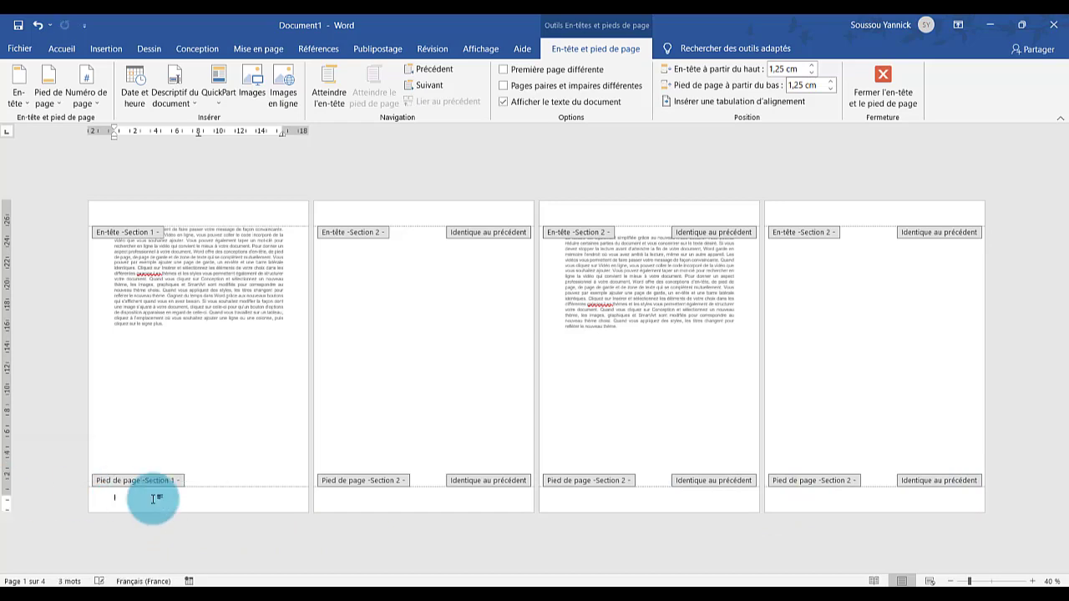
Step: Unlink the Section 2 footer from the previous section and link it again
{"action": "left_click", "coordinate": [390, 507]}
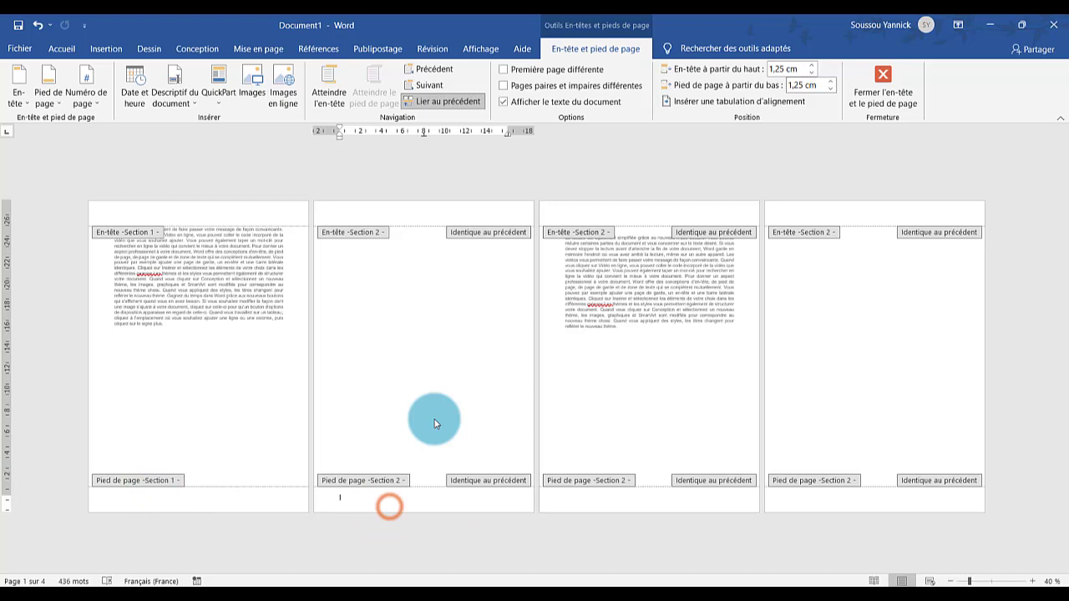
{"action": "left_click", "coordinate": [450, 102]}
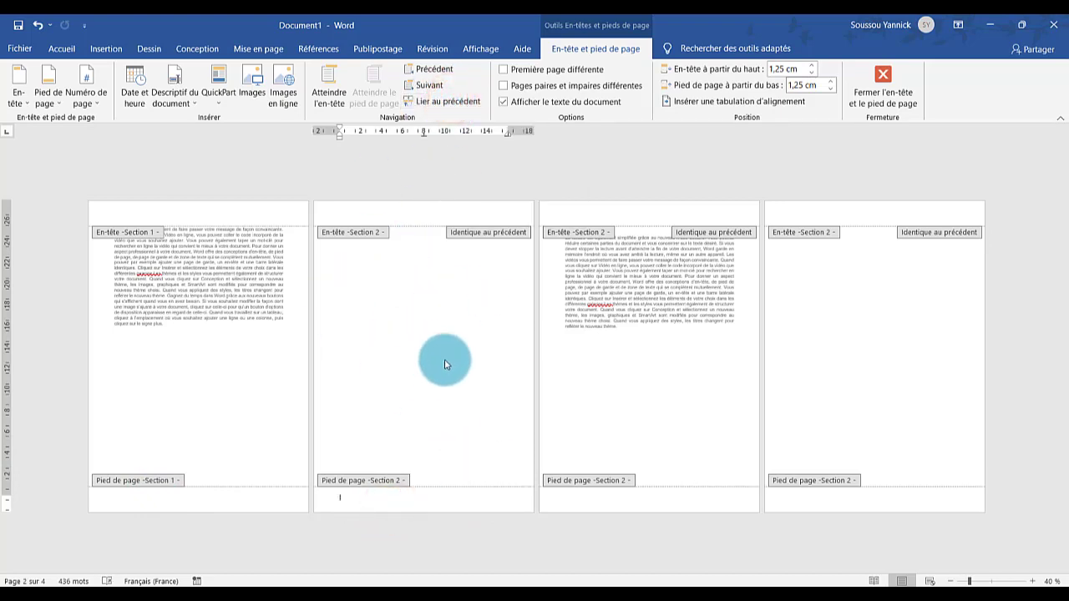
{"action": "left_click", "coordinate": [455, 101]}
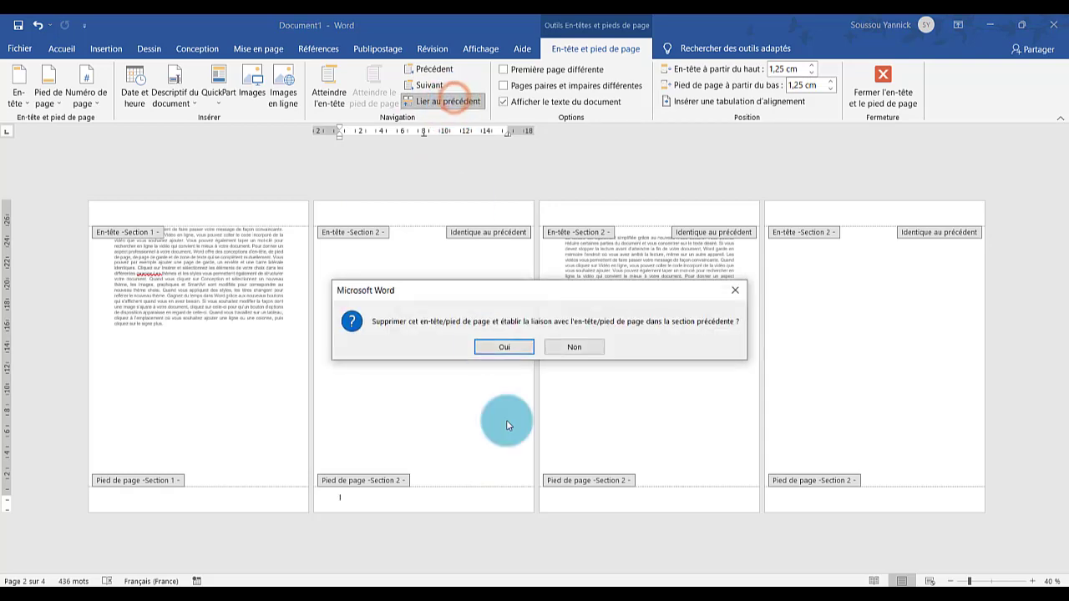
{"action": "left_click", "coordinate": [523, 346]}
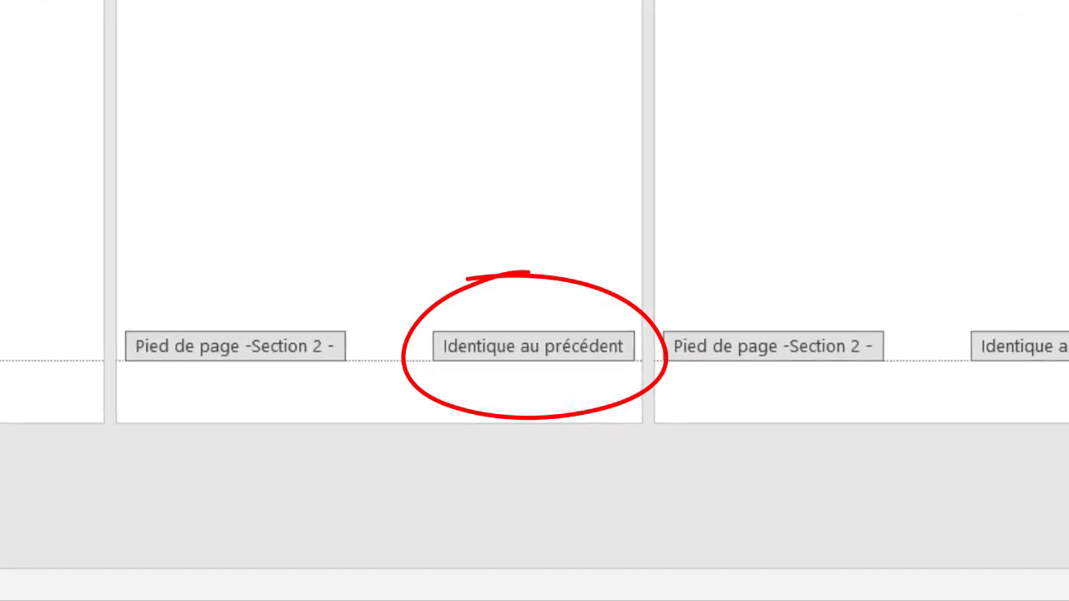
Step: Unlink the Section 2 footer and header from the previous section, with "Ici c'est Lomé" written in the Section 1 footer
{"action": "left_click", "coordinate": [128, 3]}
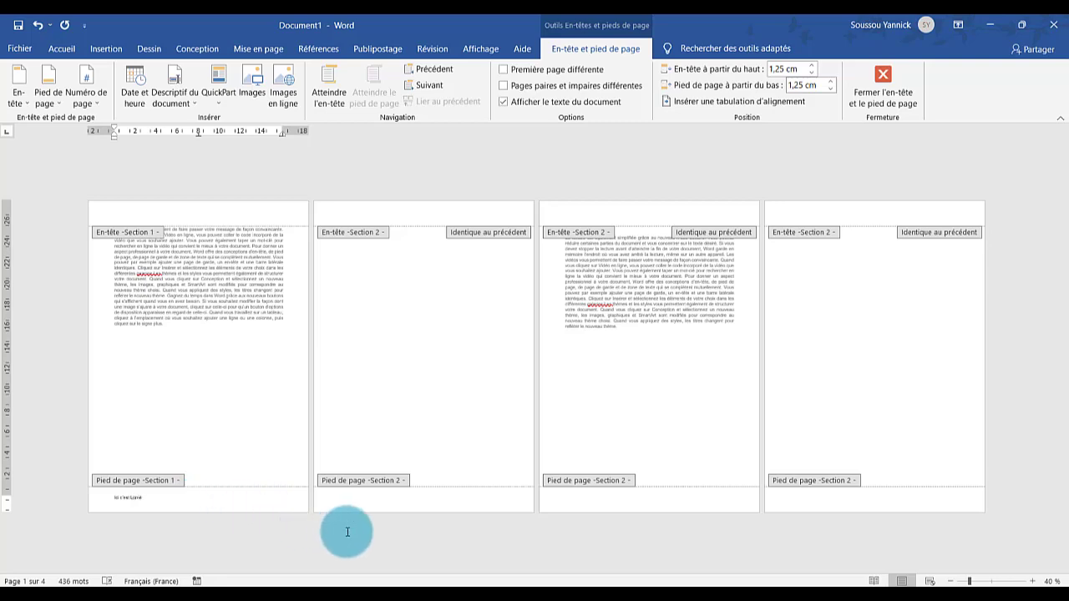
{"action": "left_click_drag", "start_coordinate": [100, 497], "coordinate": [144, 498]}
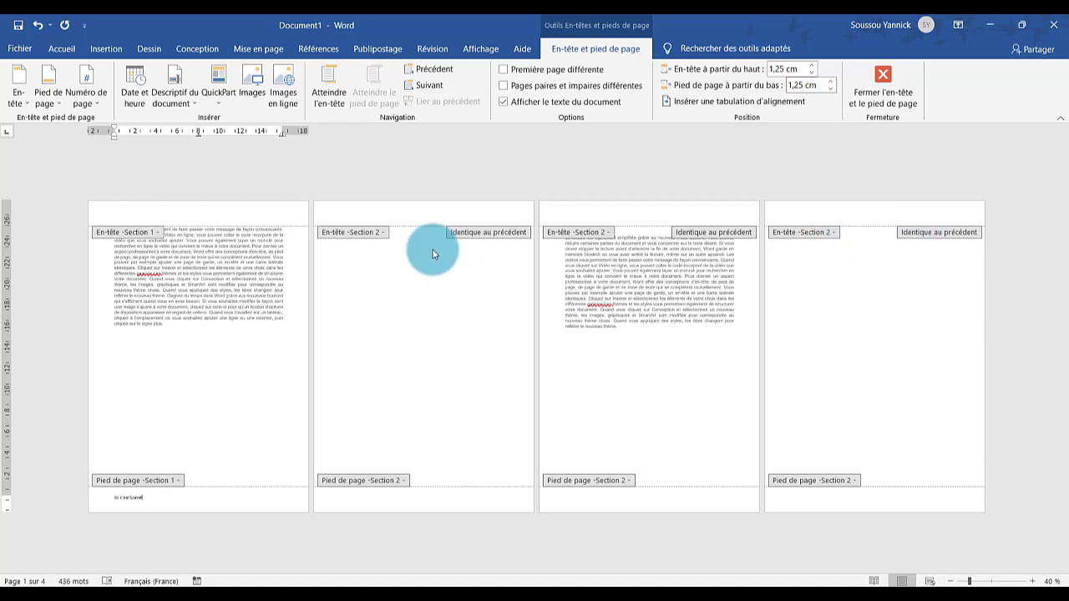
{"action": "left_click", "coordinate": [458, 219]}
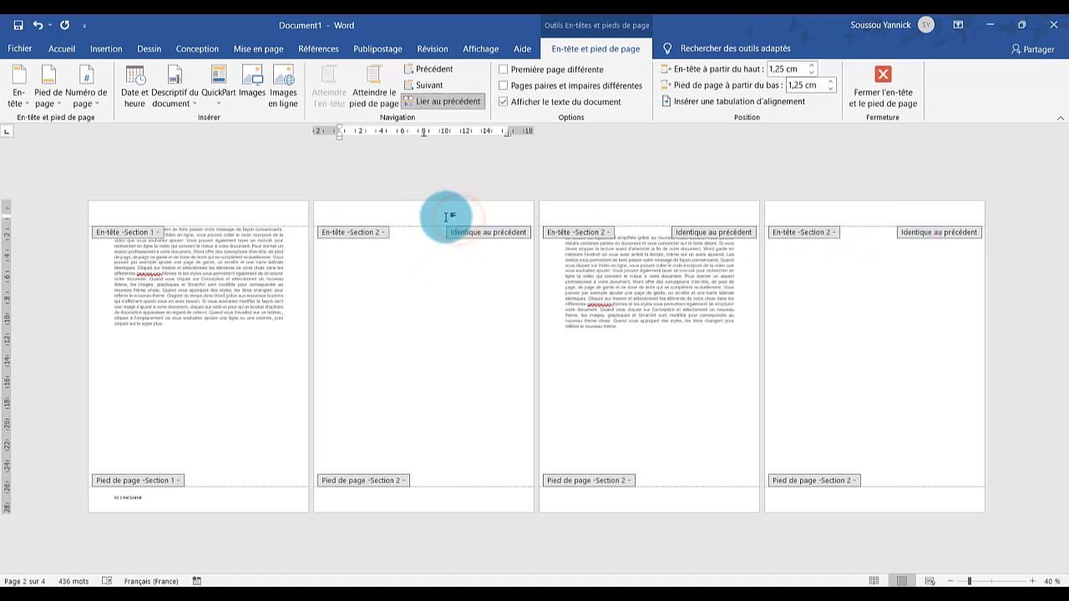
{"action": "left_click", "coordinate": [458, 105]}
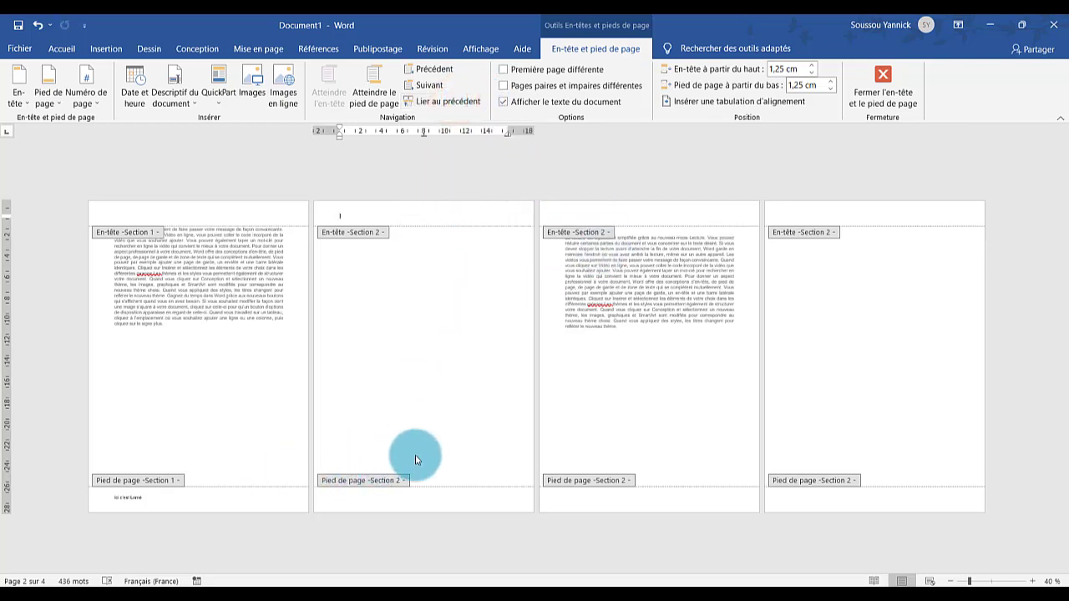
Step: Return to the page 2 body text, try landscape orientation (Paysage) on Section 2, and undo the orientation change
{"action": "double_click", "coordinate": [416, 384]}
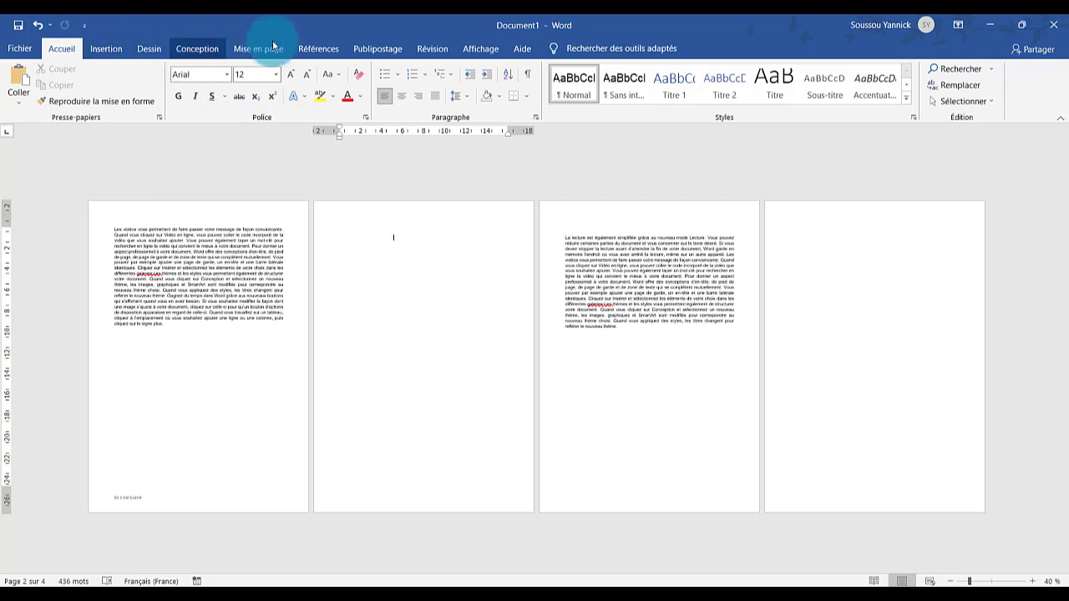
{"action": "left_click", "coordinate": [253, 50]}
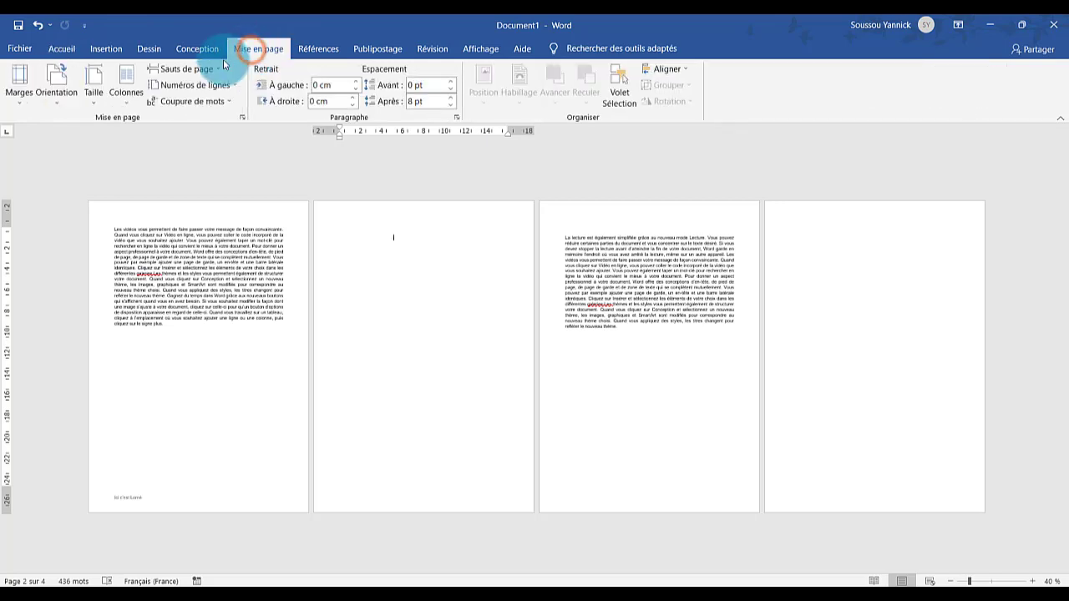
{"action": "left_click", "coordinate": [60, 92]}
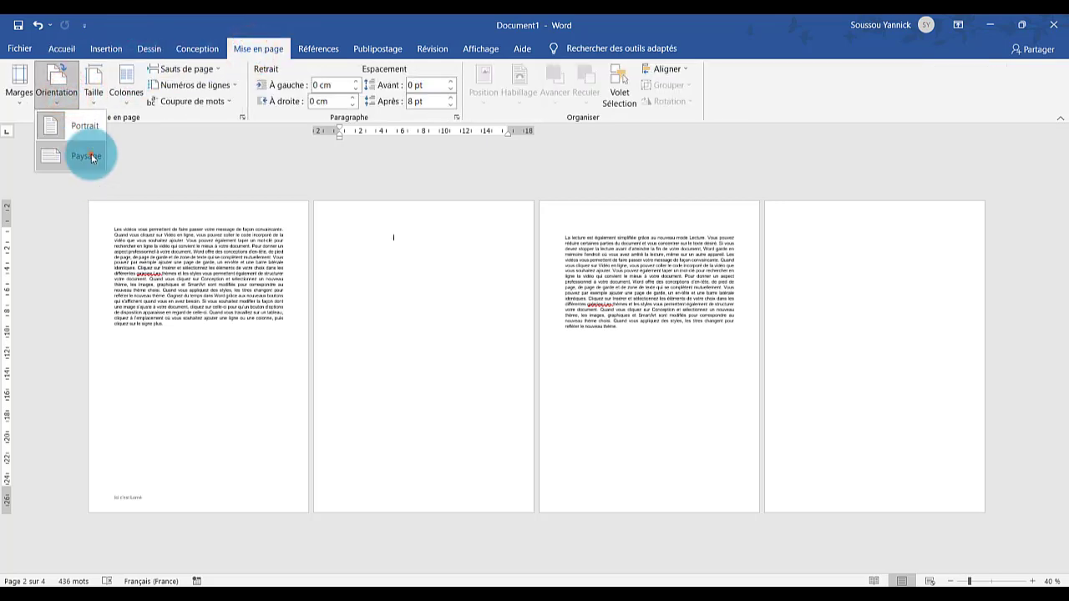
{"action": "left_click", "coordinate": [87, 156]}
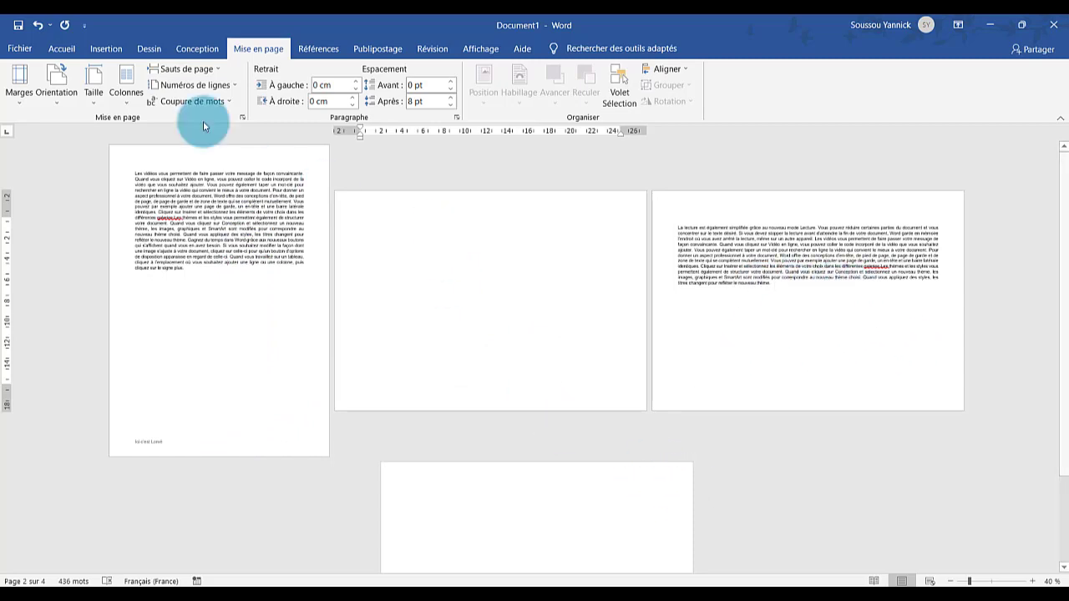
{"action": "left_click", "coordinate": [39, 25]}
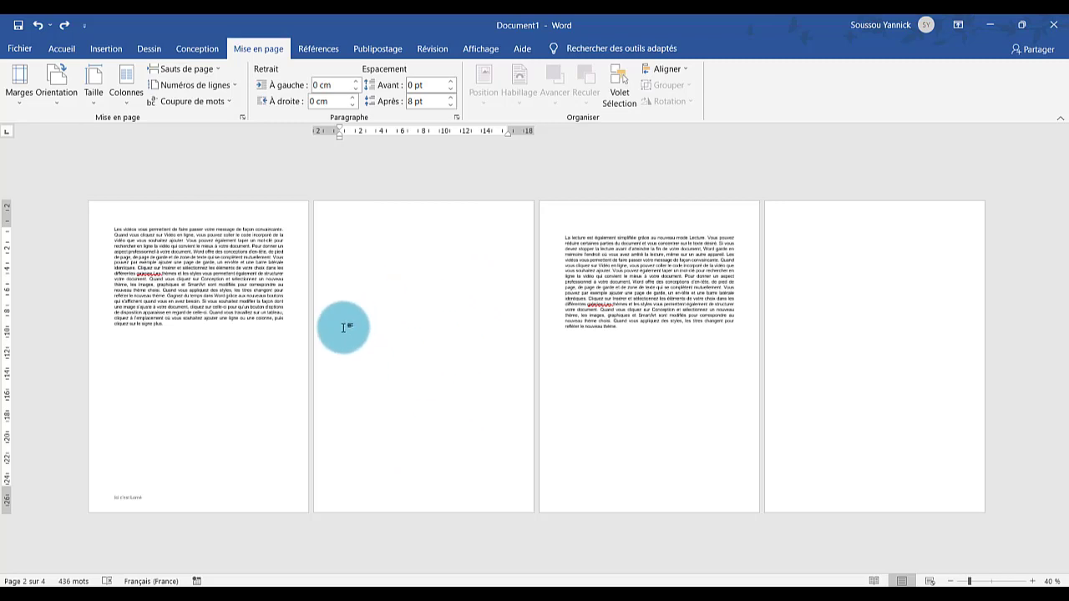
{"action": "key", "text": "Return"}
{"action": "key", "text": "Return"}
{"action": "key", "text": "Return"}
{"action": "key", "text": "Return"}
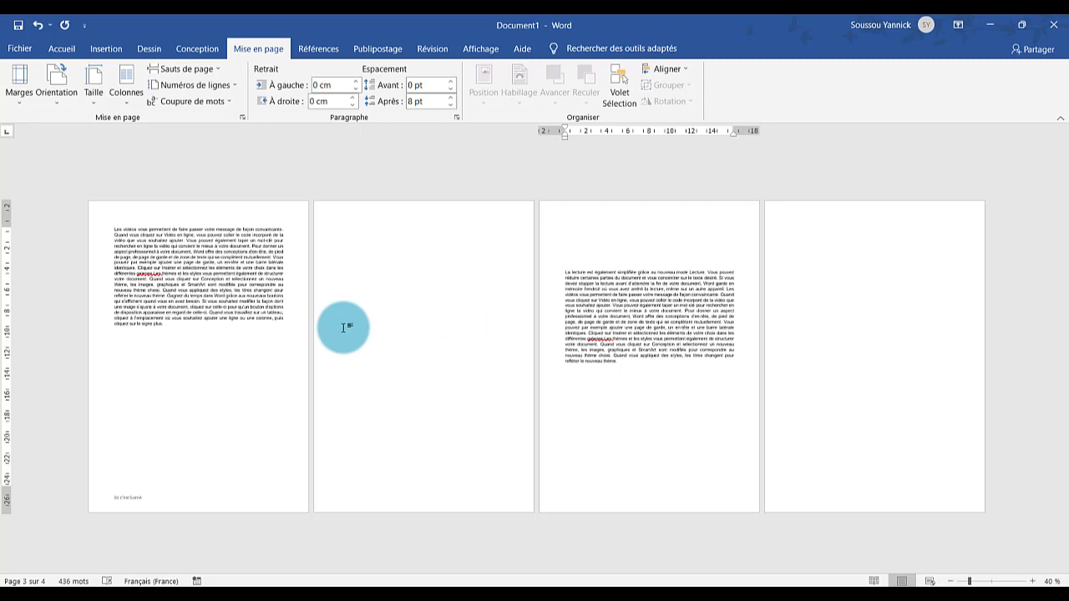
{"action": "key", "text": "BackSpace"}
{"action": "key", "text": "BackSpace"}
{"action": "key", "text": "BackSpace"}
{"action": "key", "text": "BackSpace"}
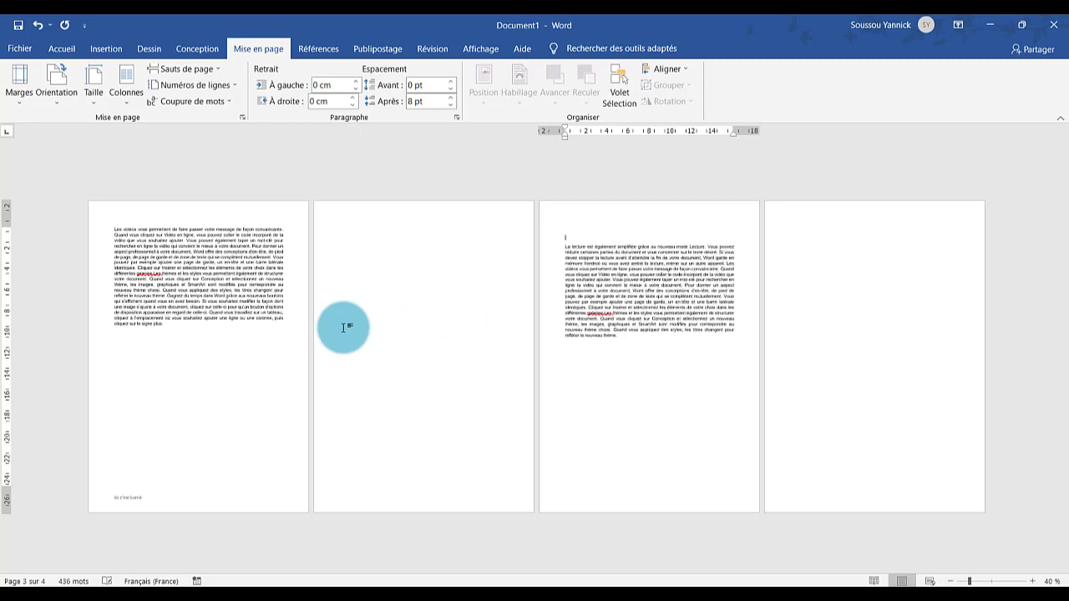
Step: Insert a next-page section break (Page suivante) on blank page 2, ahead of the text on page 3
{"action": "left_click", "coordinate": [401, 253]}
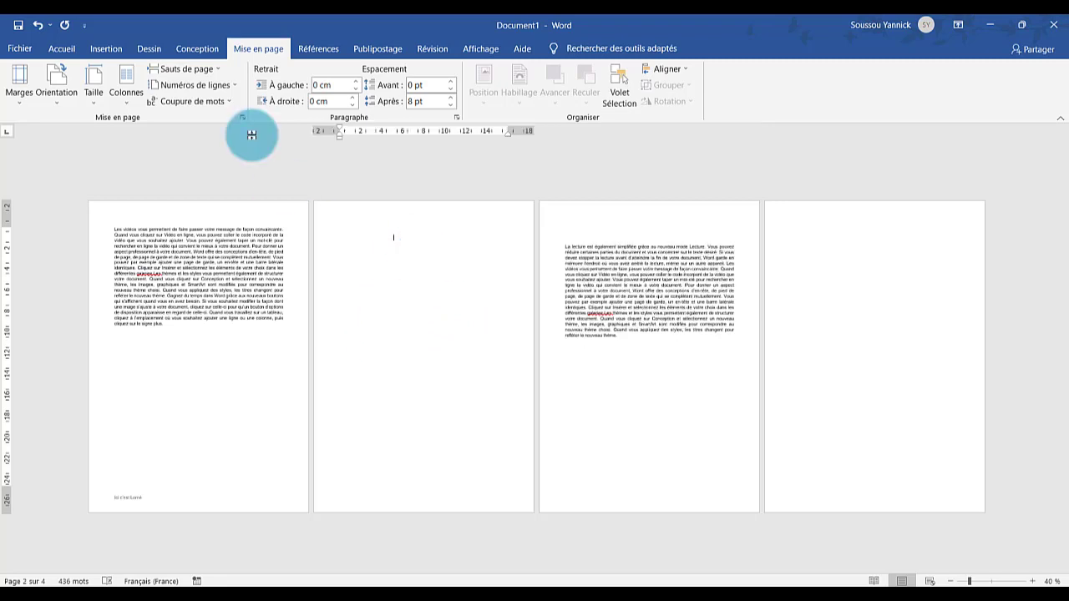
{"action": "left_click", "coordinate": [215, 69]}
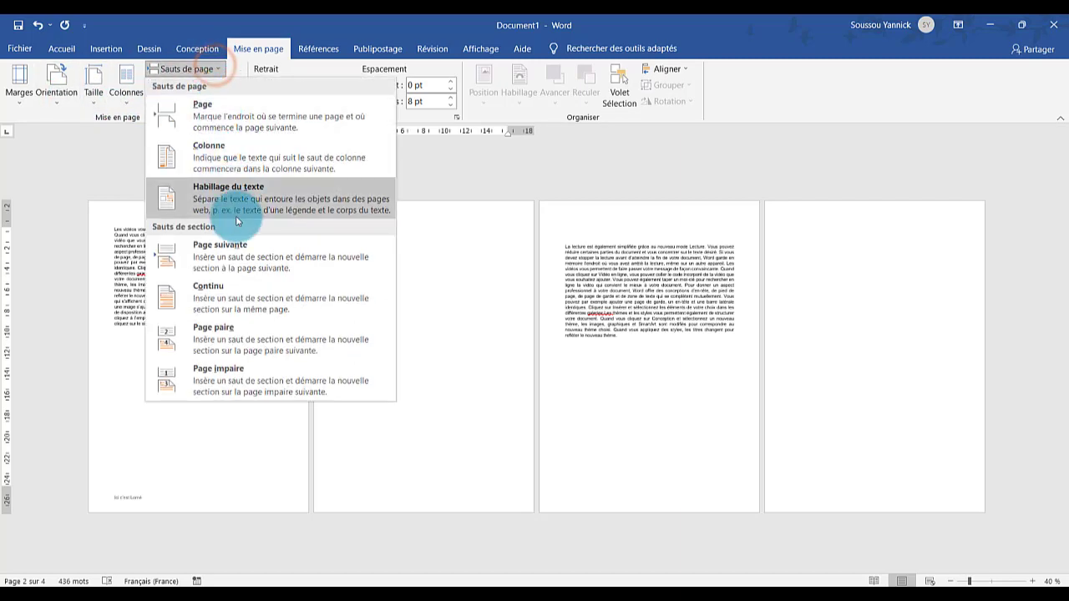
{"action": "left_click", "coordinate": [245, 240]}
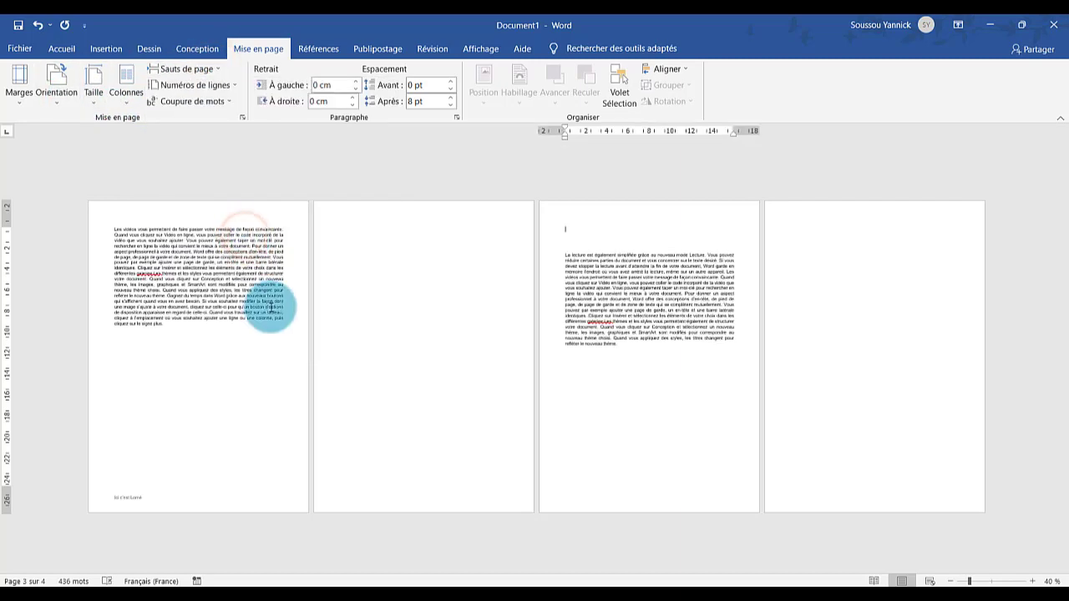
{"action": "left_click", "coordinate": [212, 74]}
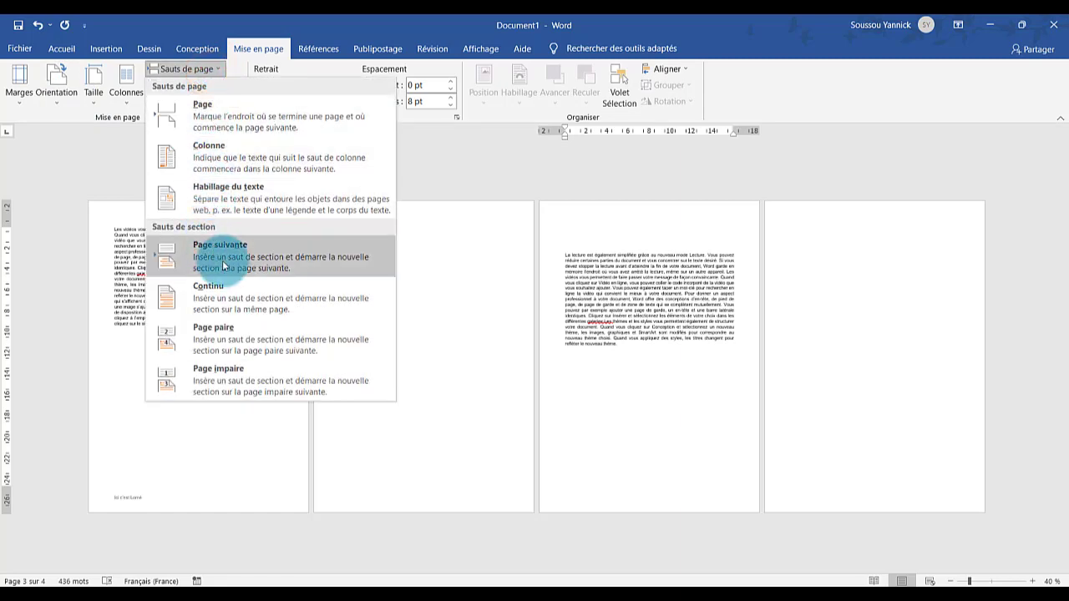
{"action": "left_click", "coordinate": [441, 502]}
{"action": "left_click", "coordinate": [441, 504]}
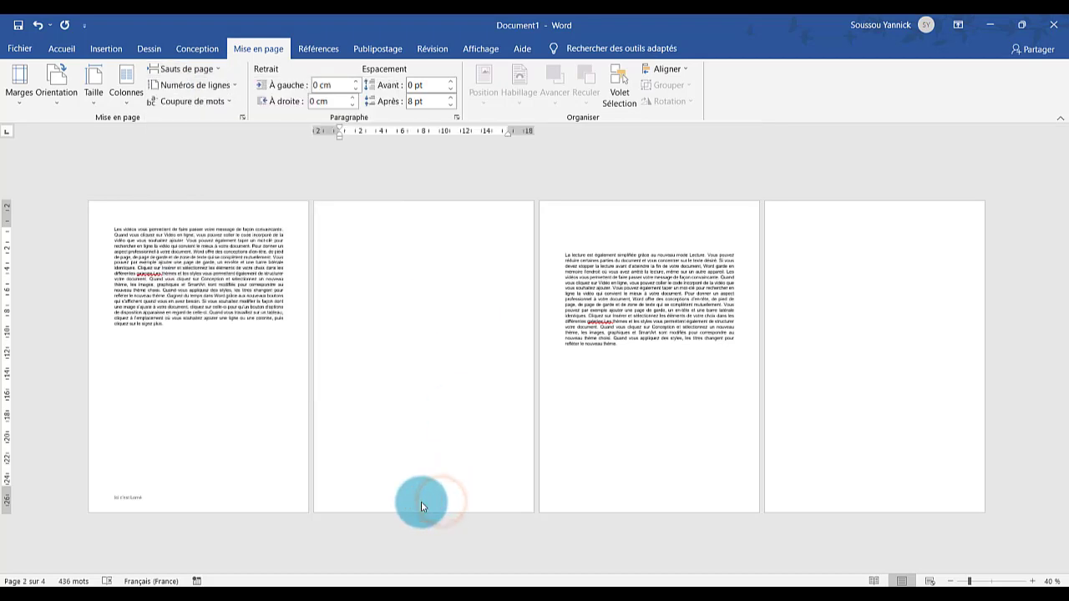
Step: Open the footers and unlink the Section 3 footer from the previous section
{"action": "double_click", "coordinate": [421, 501]}
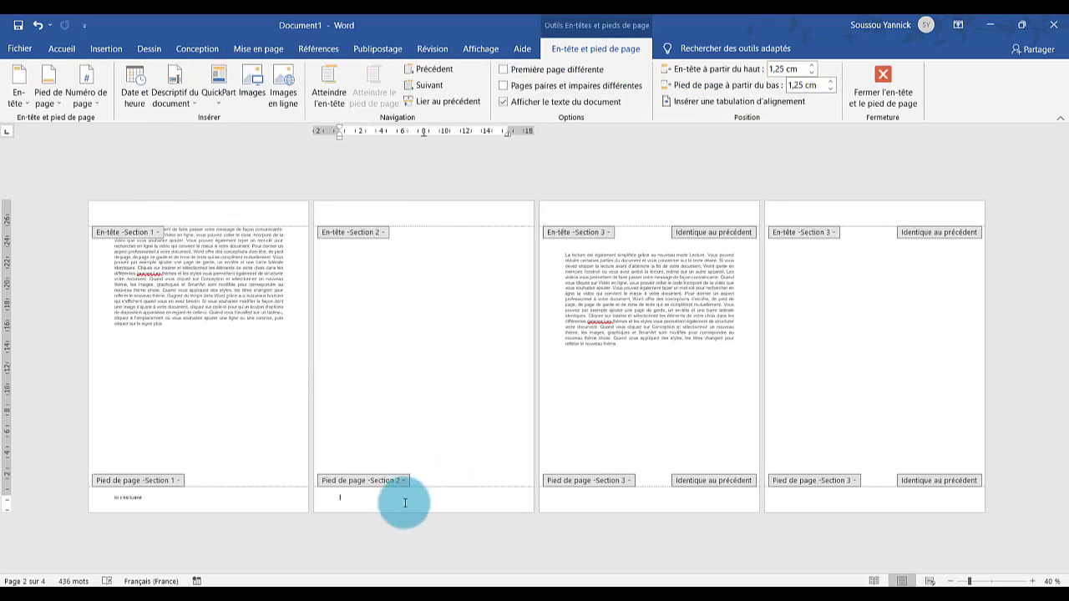
{"action": "left_click", "coordinate": [389, 496]}
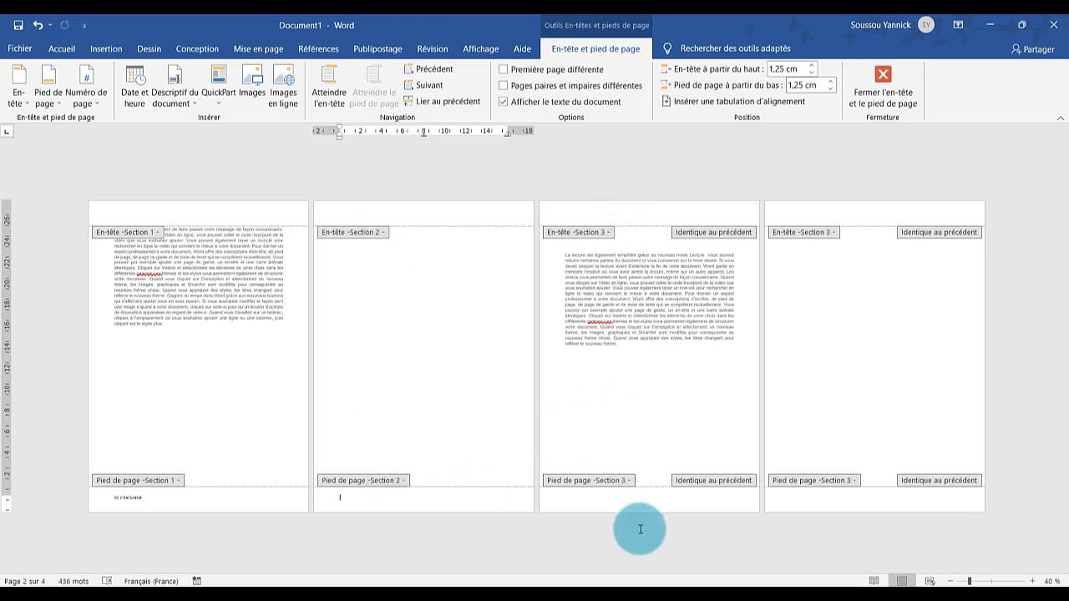
{"action": "left_click", "coordinate": [661, 504]}
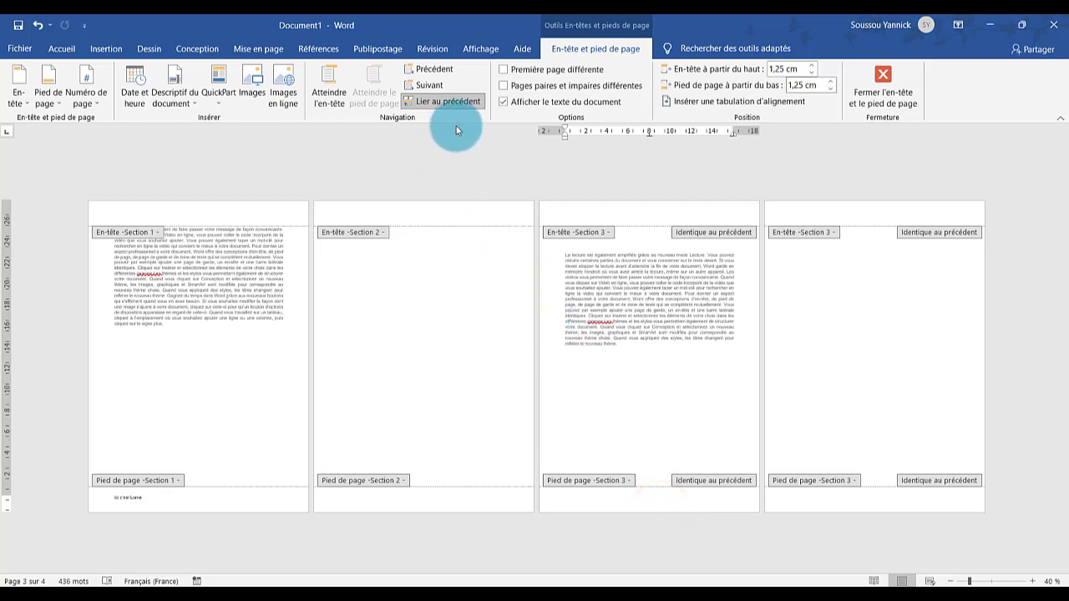
{"action": "left_click", "coordinate": [451, 102]}
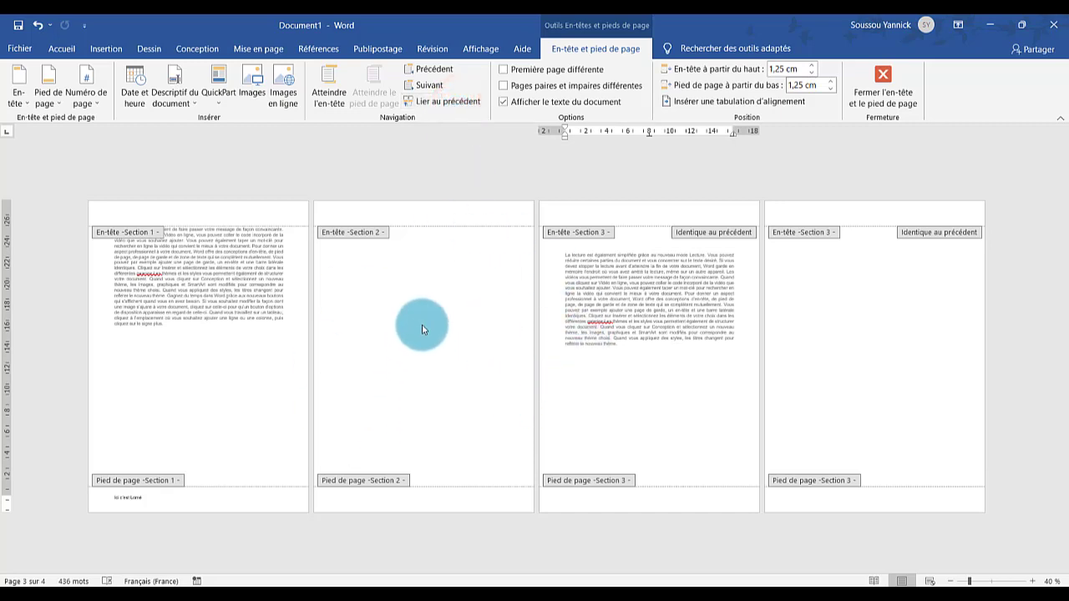
Step: Return to the body of page 2 and set the Section 2 orientation to landscape (Paysage)
{"action": "left_click", "coordinate": [471, 209]}
{"action": "left_click", "coordinate": [432, 387]}
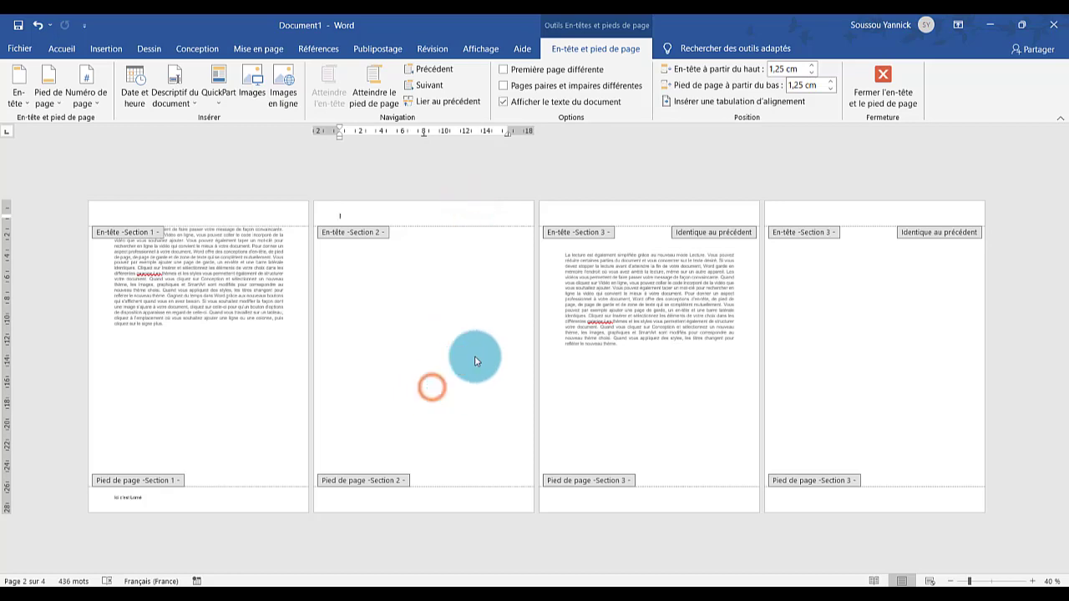
{"action": "double_click", "coordinate": [401, 334]}
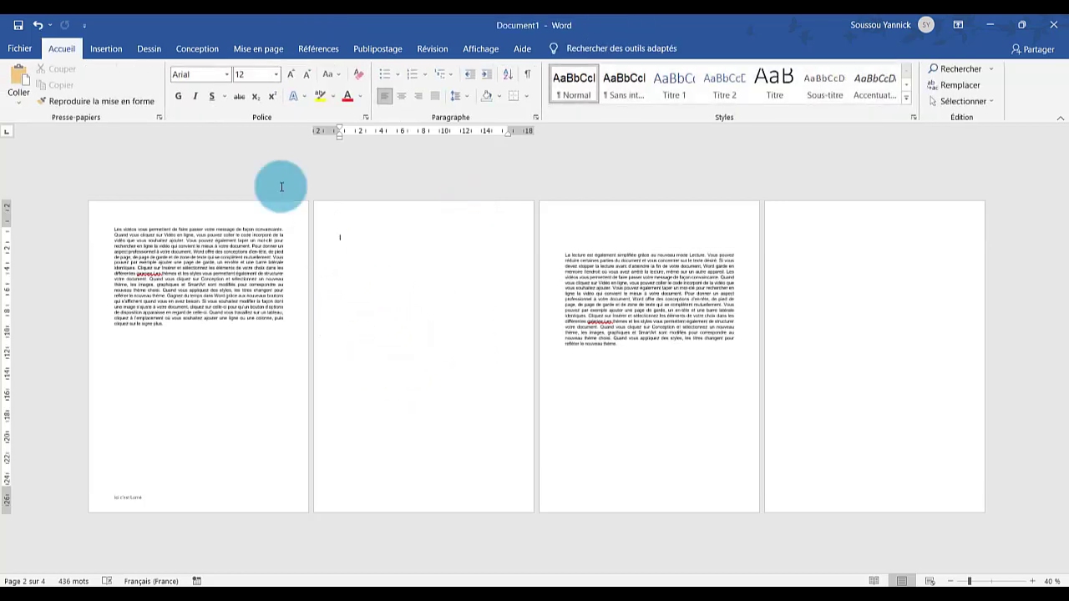
{"action": "left_click", "coordinate": [256, 50]}
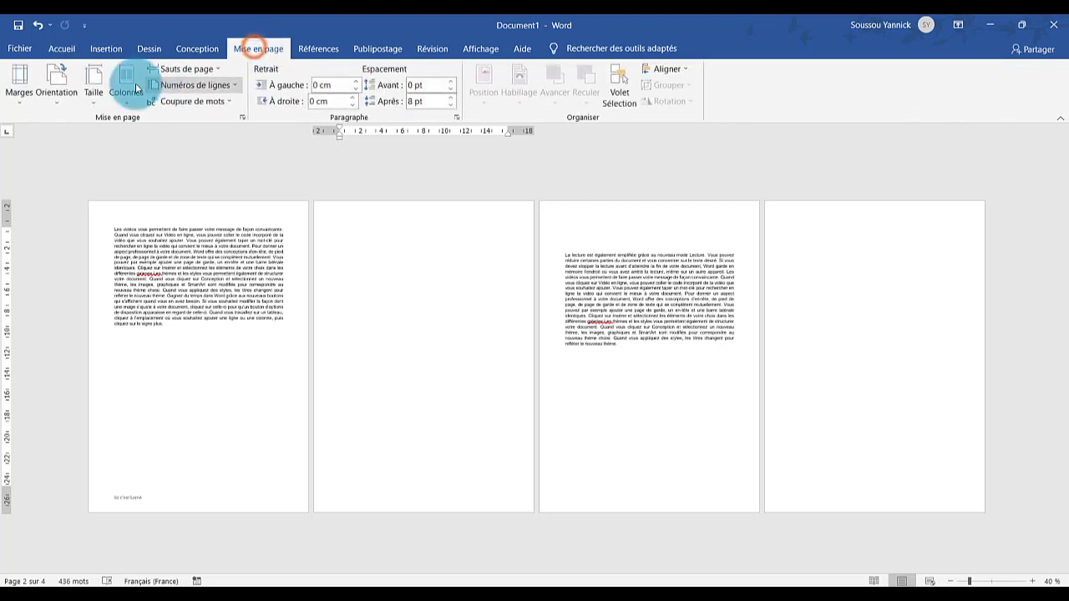
{"action": "left_click", "coordinate": [56, 90]}
{"action": "left_click", "coordinate": [88, 157]}
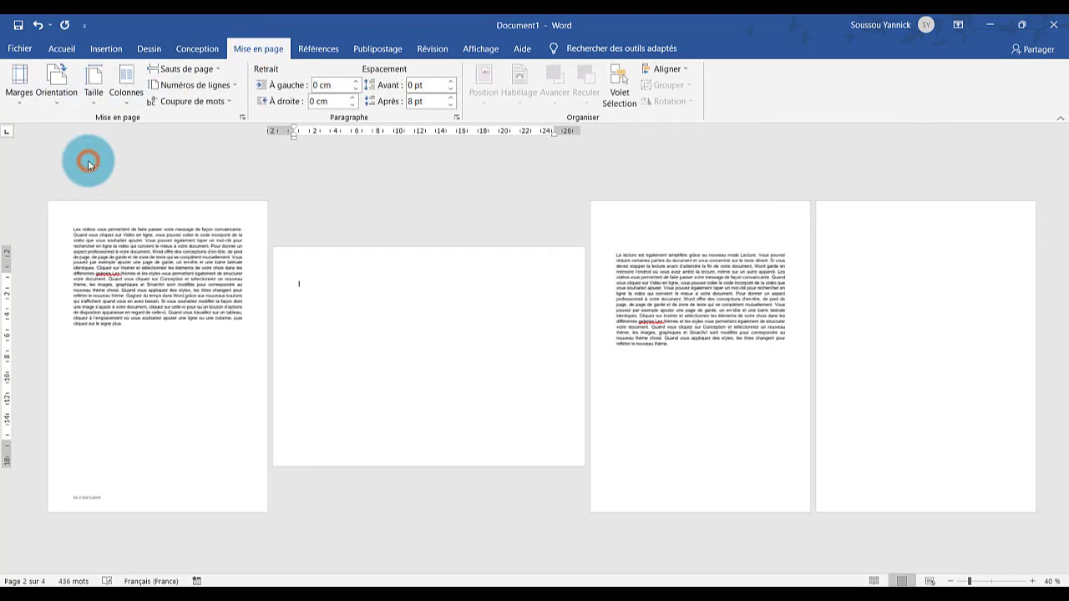
Step: Examine the landscape page beside its neighbouring portrait pages at several zoom levels
{"action": "left_click", "coordinate": [1033, 582]}
{"action": "left_click", "coordinate": [1033, 582]}
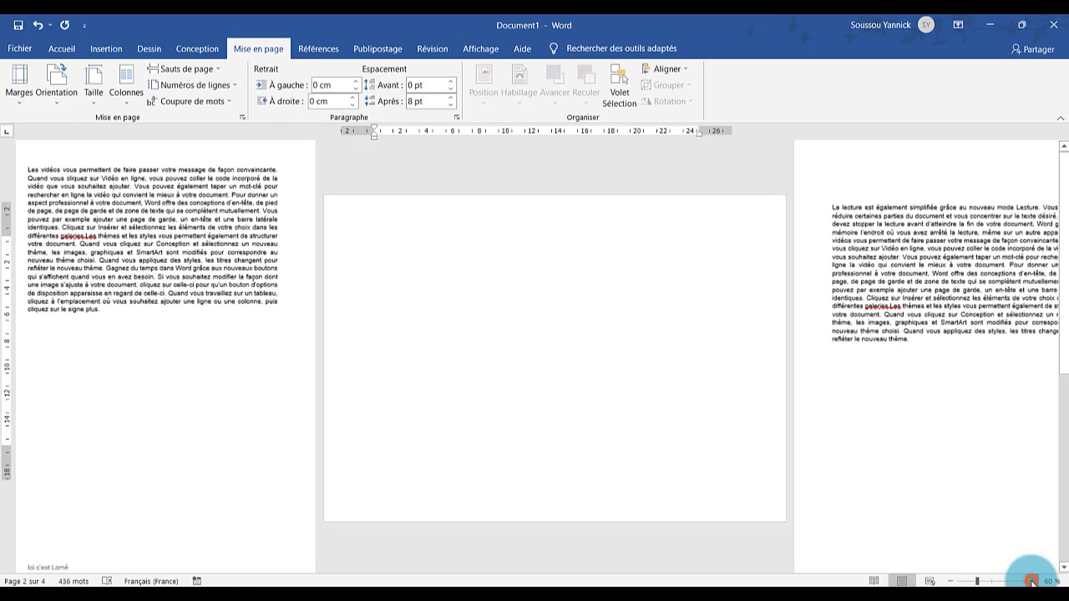
{"action": "left_click", "coordinate": [1033, 582]}
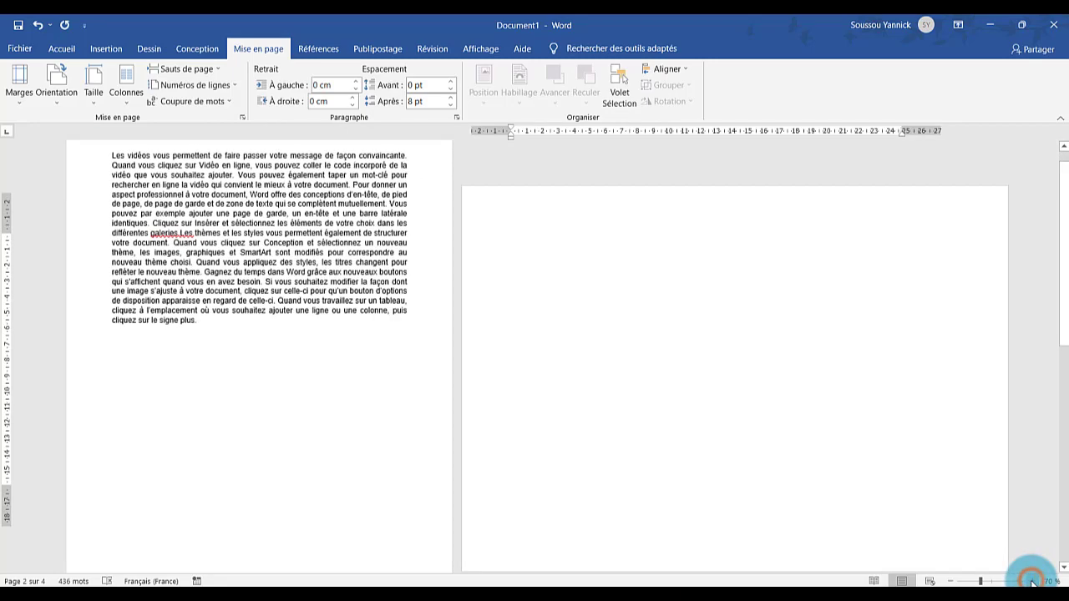
{"action": "left_click", "coordinate": [955, 582]}
{"action": "left_click", "coordinate": [955, 582]}
{"action": "left_click", "coordinate": [955, 582]}
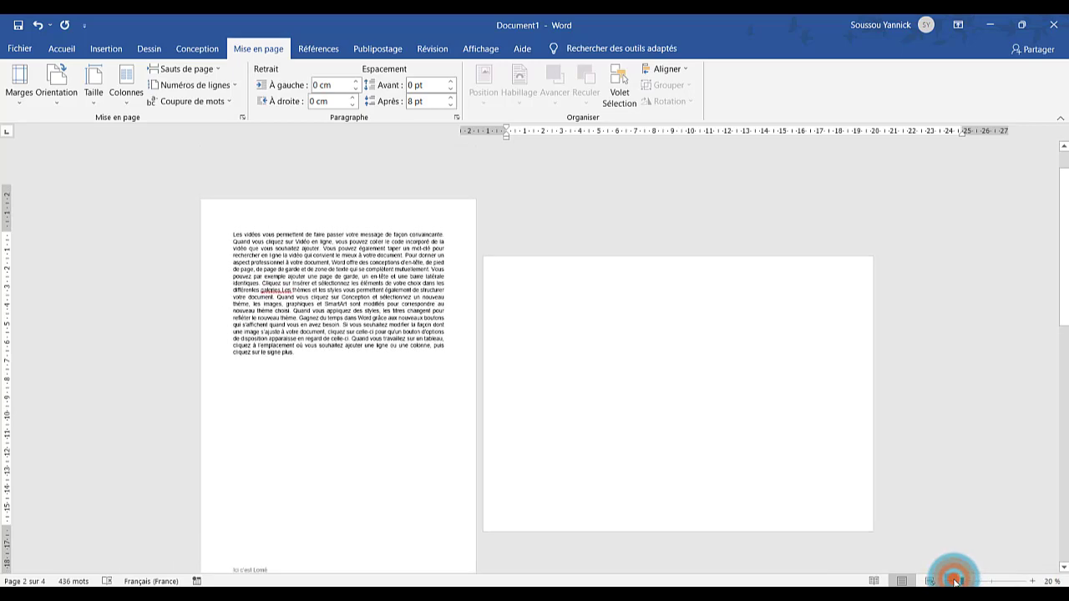
{"action": "left_click", "coordinate": [955, 582]}
{"action": "left_click", "coordinate": [955, 582]}
{"action": "left_click", "coordinate": [955, 582]}
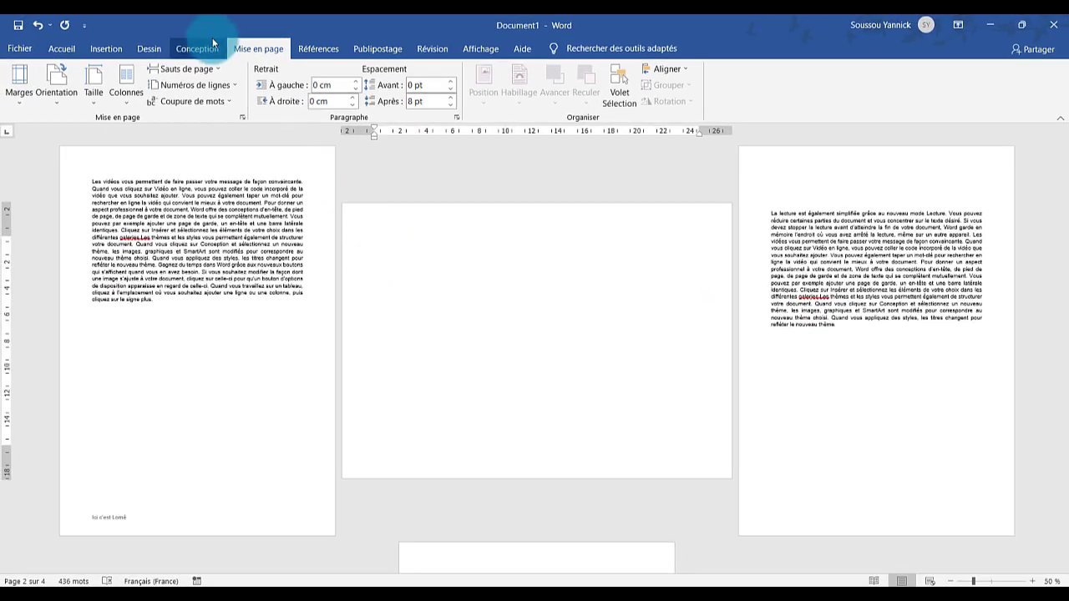
Step: Insert a table of 6 columns and 4 rows on the landscape page and apply a light blue grid style with a solid header row
{"action": "left_click", "coordinate": [109, 50]}
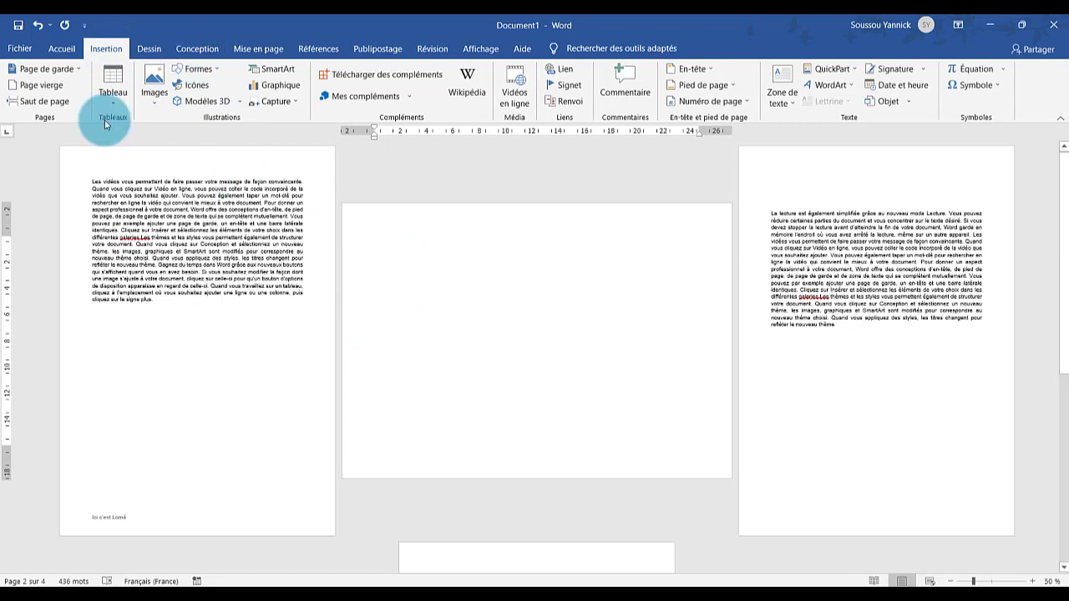
{"action": "left_click", "coordinate": [107, 94]}
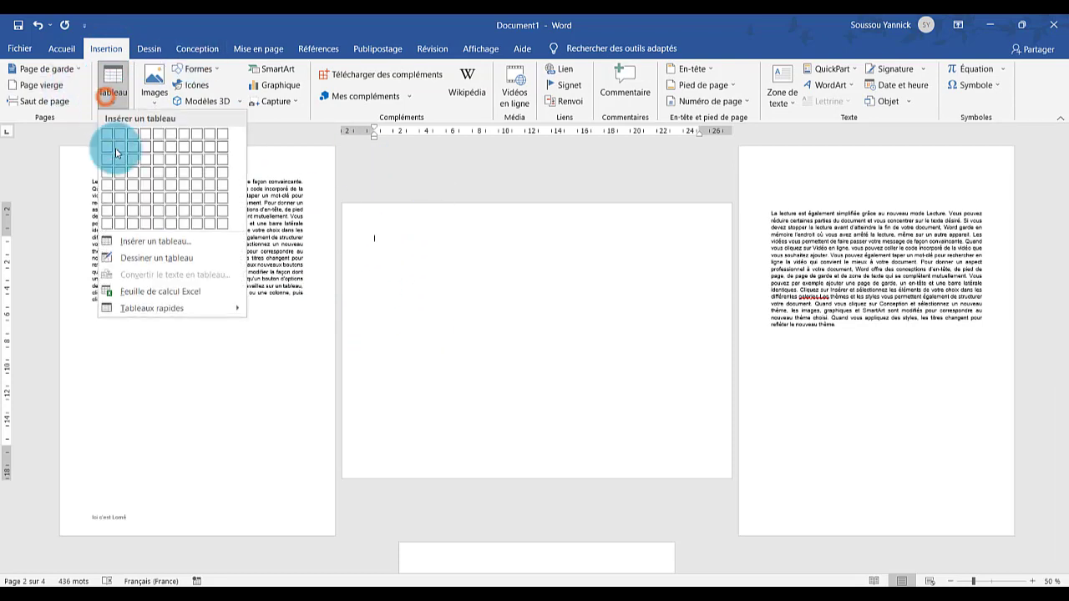
{"action": "left_click", "coordinate": [176, 176]}
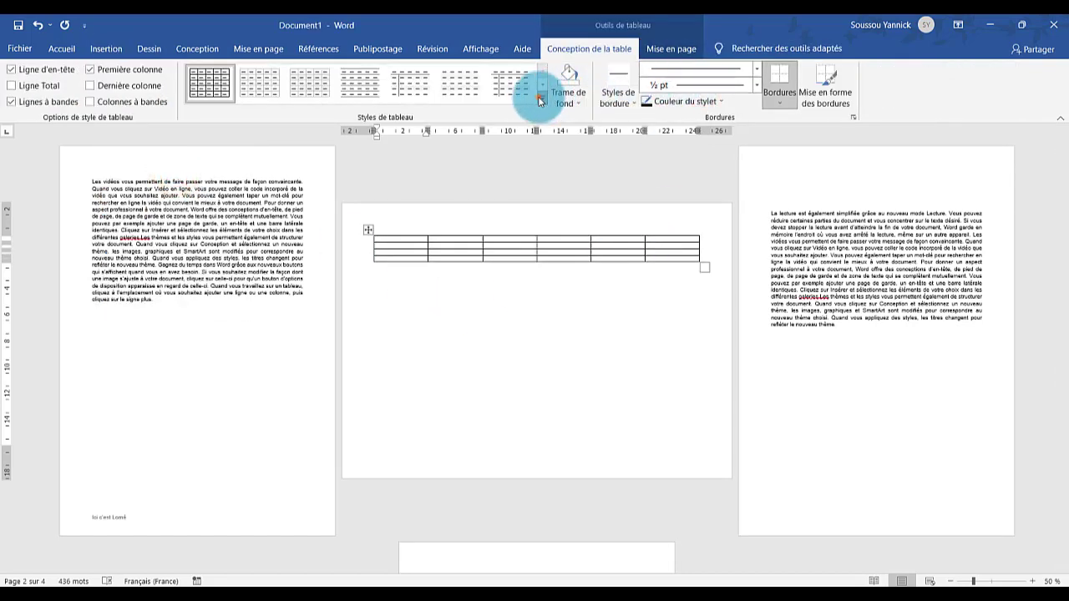
{"action": "left_click", "coordinate": [541, 99]}
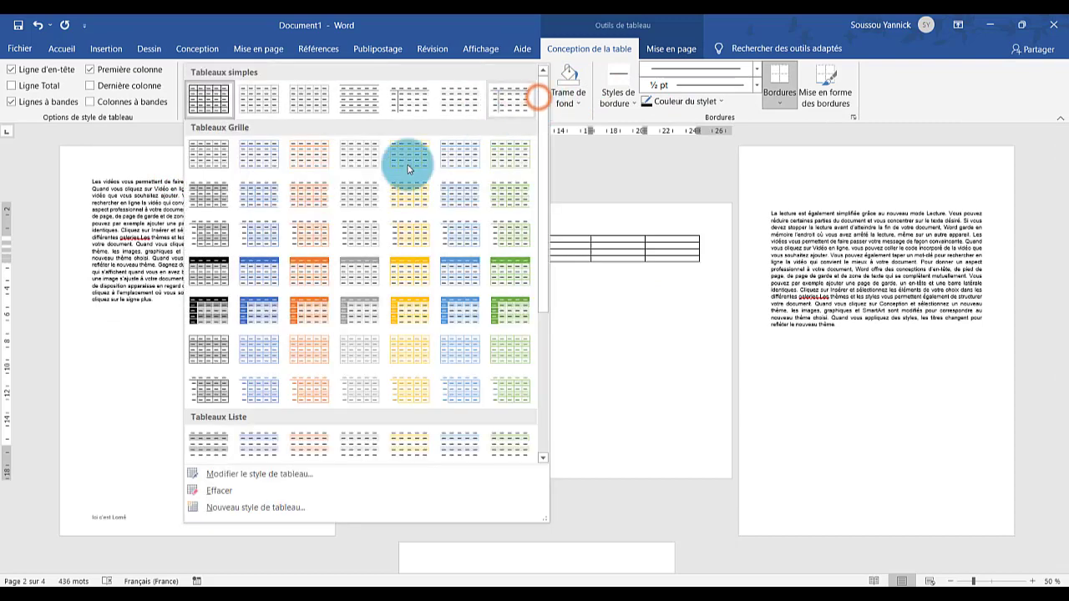
{"action": "left_click", "coordinate": [466, 266]}
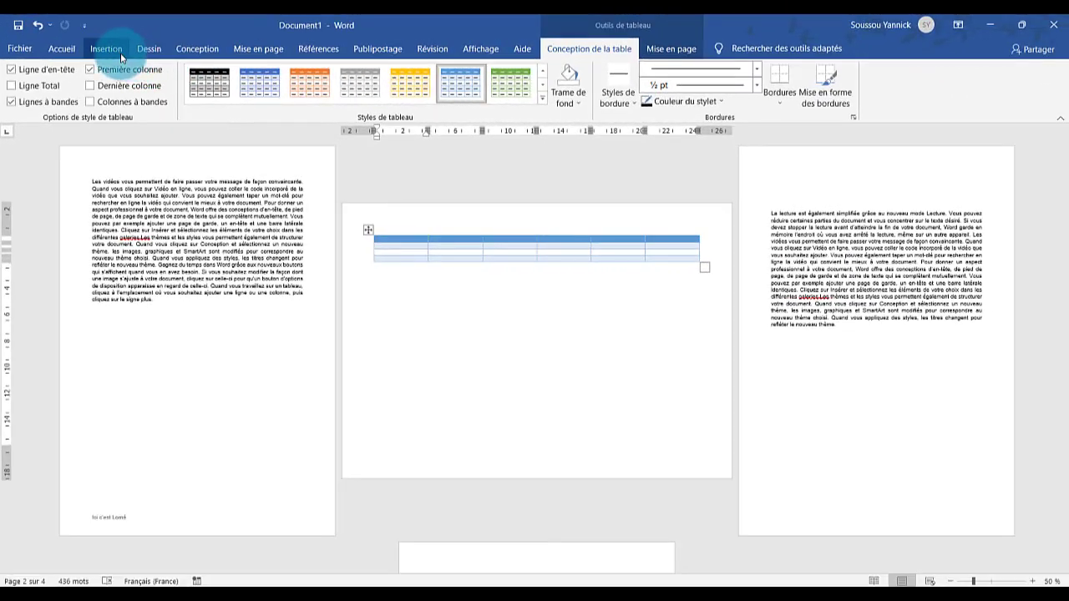
Step: Insert a page number in the Section 1 footer at the bottom of the page, using the "Angle replié" style
{"action": "left_click", "coordinate": [107, 49]}
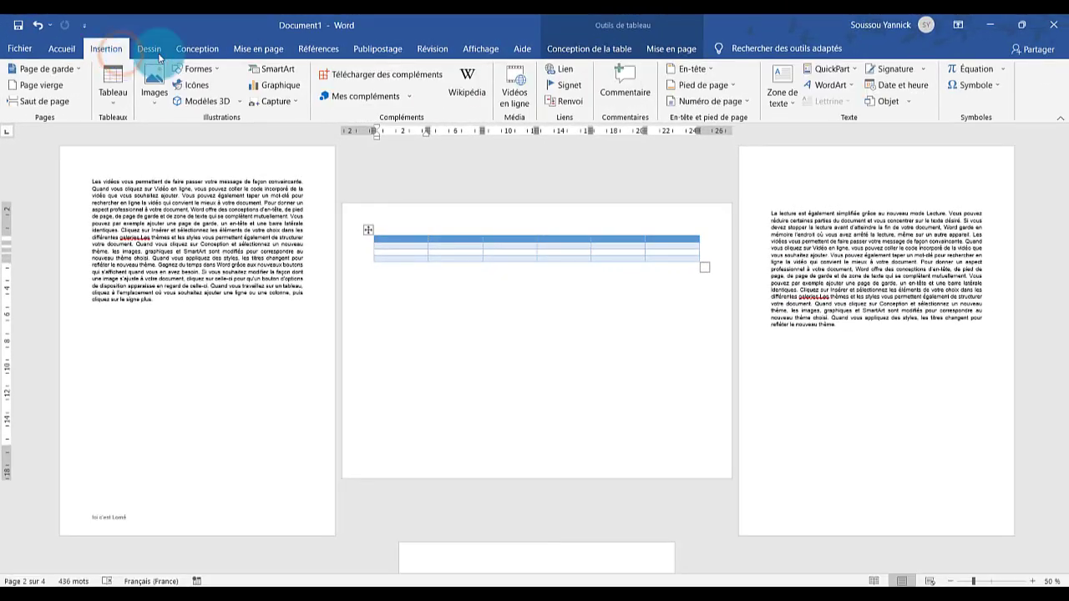
{"action": "left_click", "coordinate": [205, 381]}
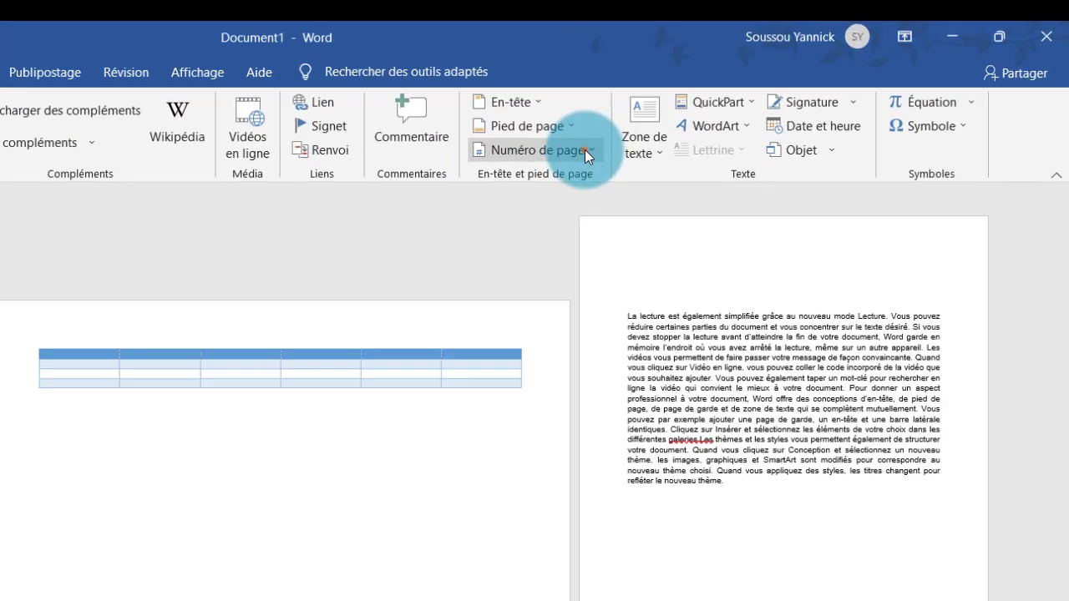
{"action": "left_click", "coordinate": [736, 101]}
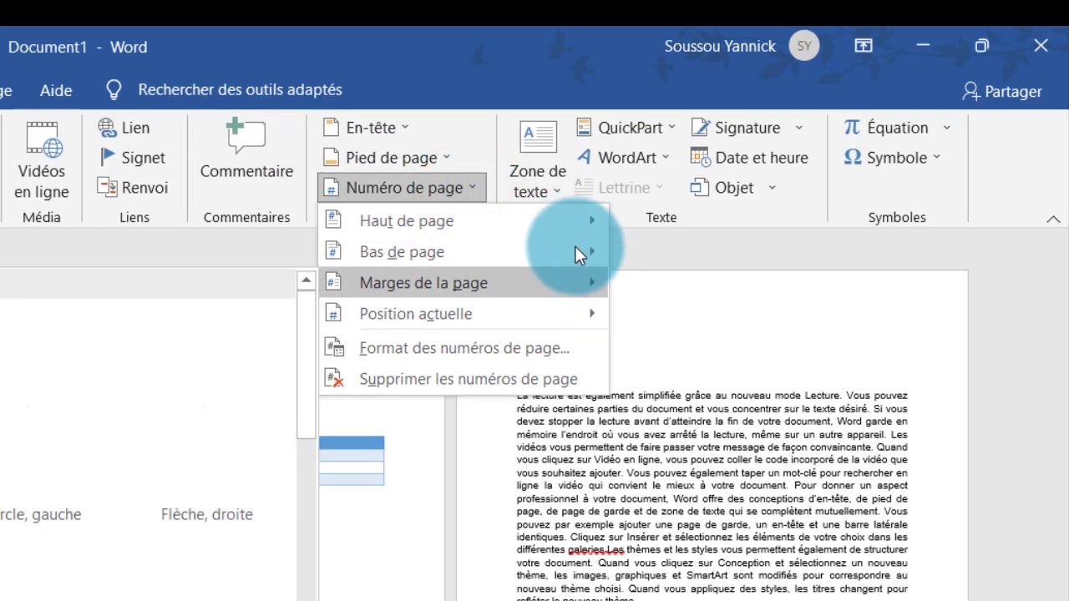
{"action": "mouse_move", "coordinate": [571, 250]}
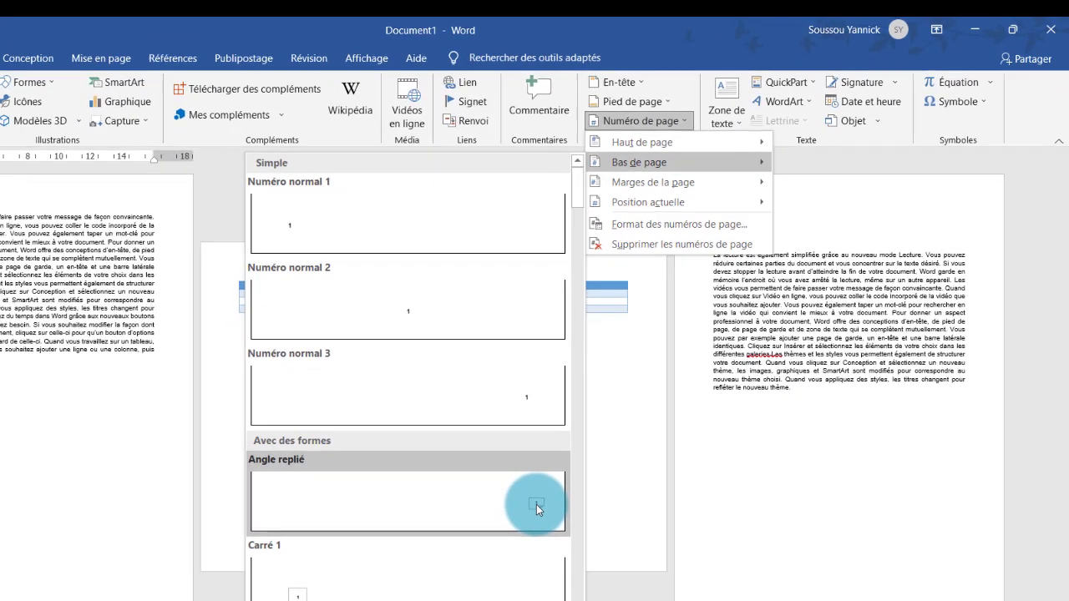
{"action": "left_click", "coordinate": [536, 505]}
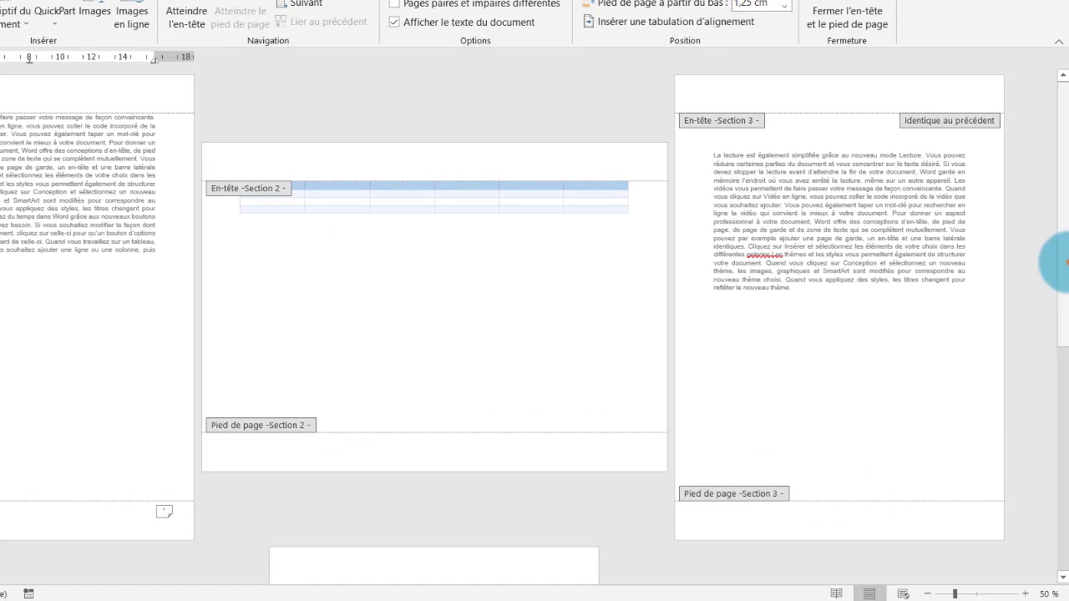
{"action": "mouse_move", "coordinate": [1064, 263]}
{"action": "left_mouse_down"}
{"action": "mouse_move", "coordinate": [1065, 413]}
{"action": "mouse_move", "coordinate": [1066, 251]}
{"action": "left_mouse_up"}
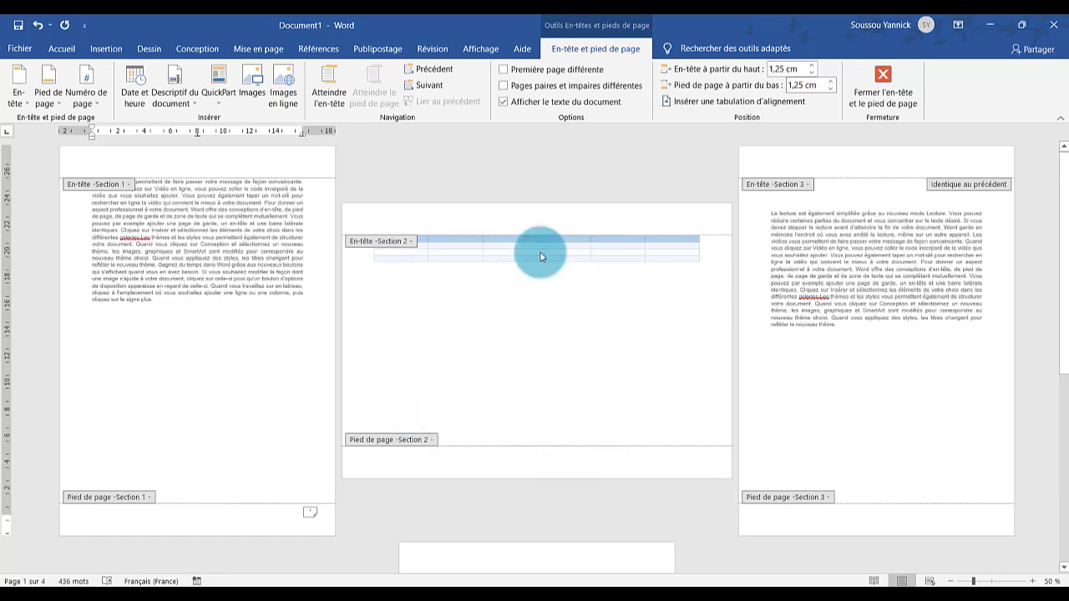
Step: Insert a page number at the bottom of the page in the Section 3 footer, using the "Angle replié" style
{"action": "left_click", "coordinate": [843, 522]}
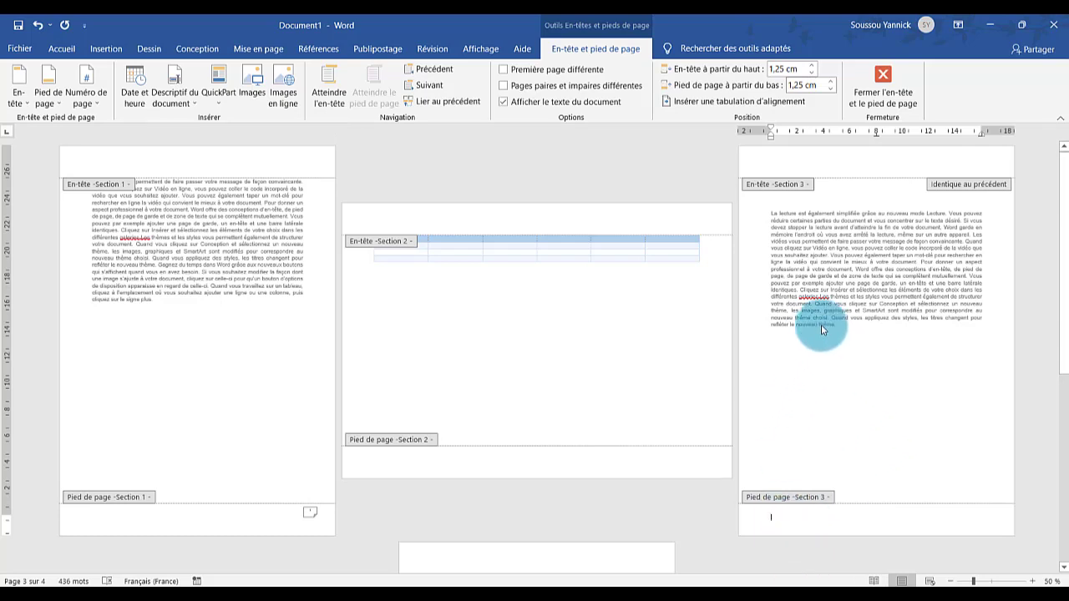
{"action": "left_click", "coordinate": [90, 93]}
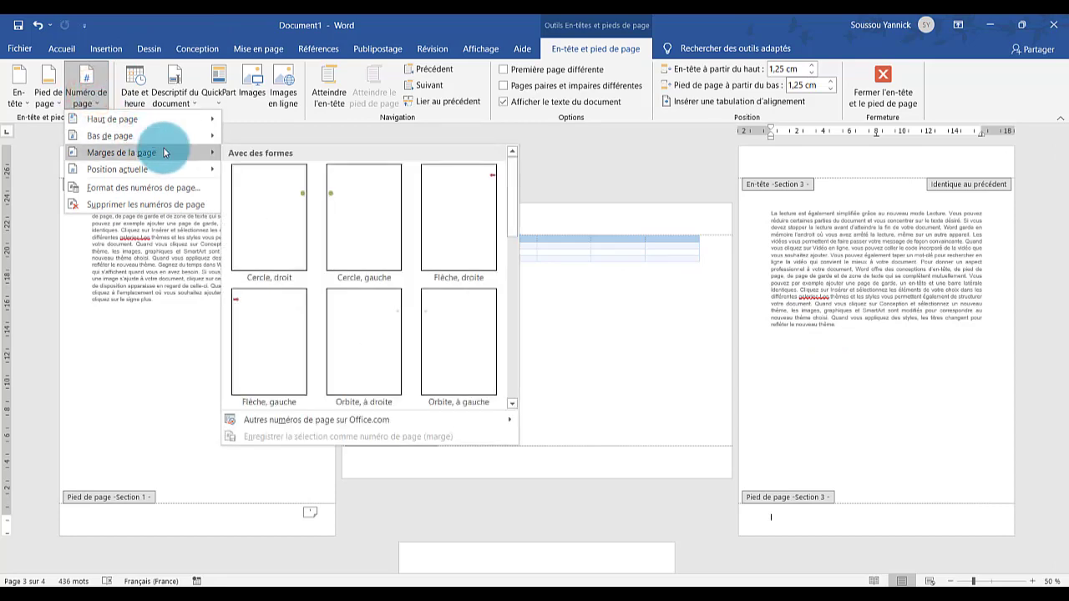
{"action": "mouse_move", "coordinate": [178, 142]}
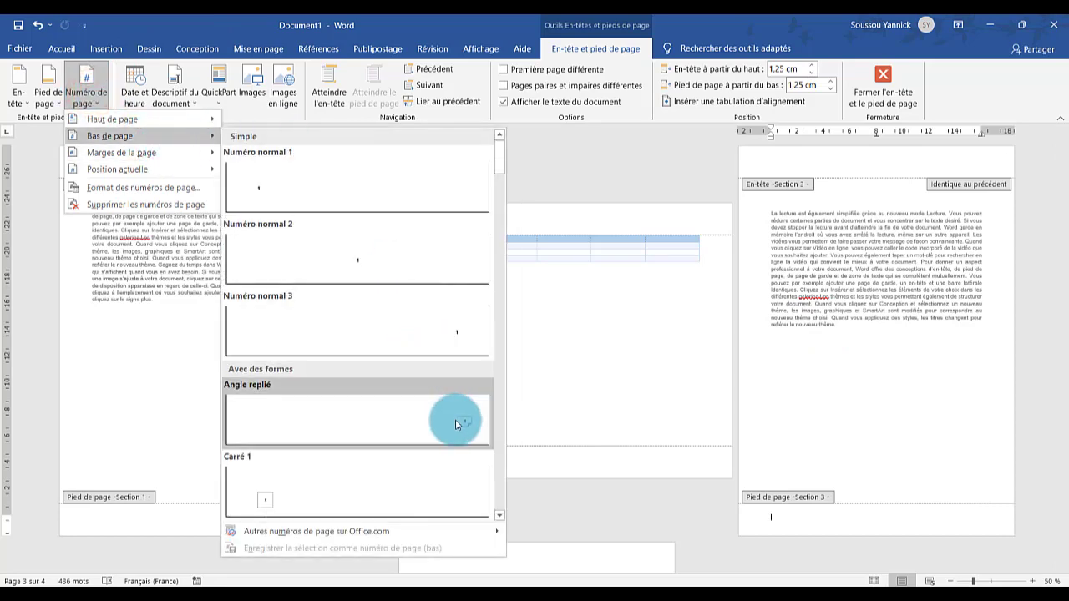
{"action": "left_click", "coordinate": [455, 422]}
{"action": "left_click", "coordinate": [809, 493]}
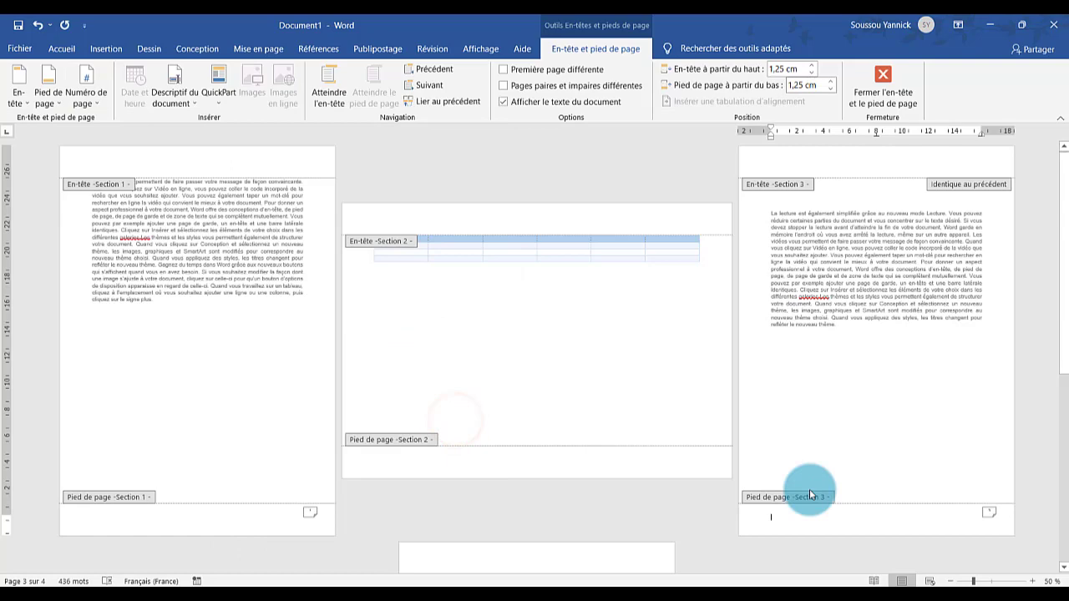
Step: Enlarge the view to 80 % and compare the footer page numbers of Section 1 and Section 3
{"action": "left_click", "coordinate": [1033, 582]}
{"action": "left_click", "coordinate": [1034, 582]}
{"action": "left_click", "coordinate": [1034, 582]}
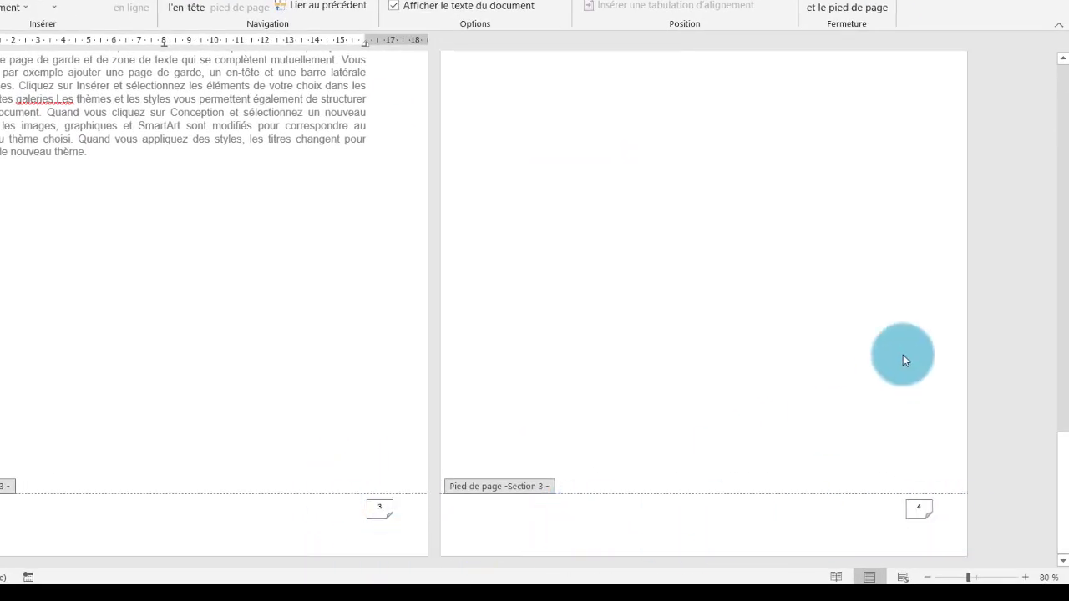
{"action": "left_click_drag", "start_coordinate": [1065, 498], "coordinate": [1044, 232]}
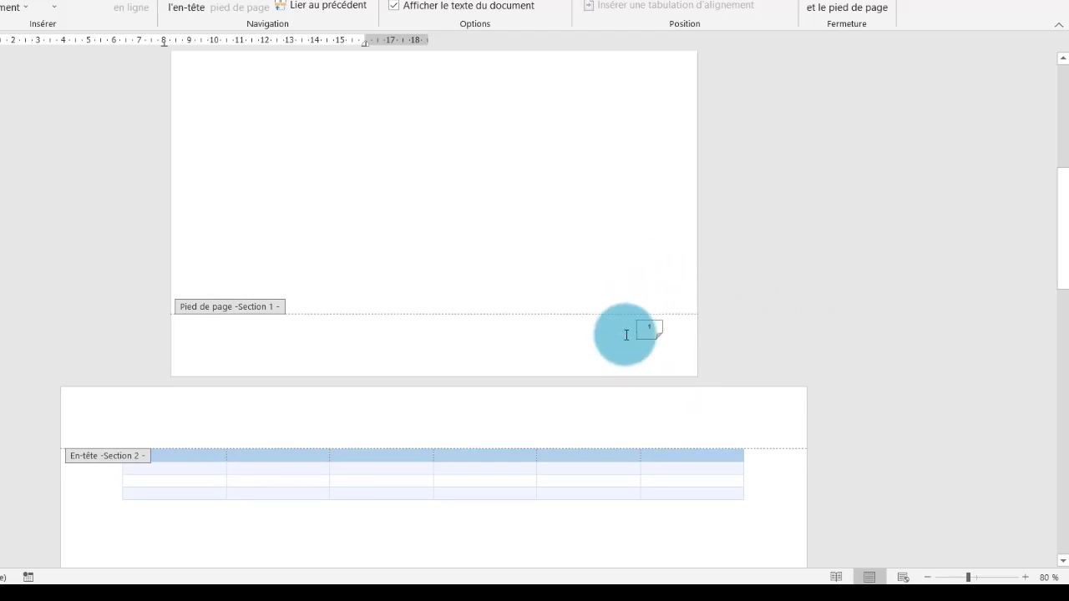
{"action": "left_click_drag", "start_coordinate": [1062, 192], "coordinate": [1065, 452]}
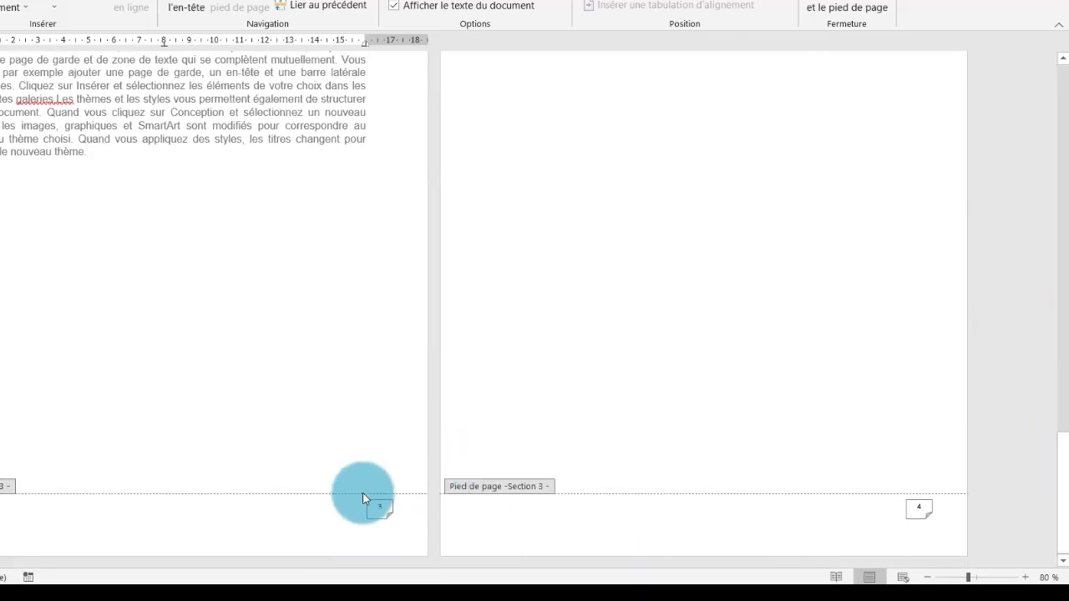
{"action": "left_click_drag", "start_coordinate": [1057, 480], "coordinate": [1059, 259]}
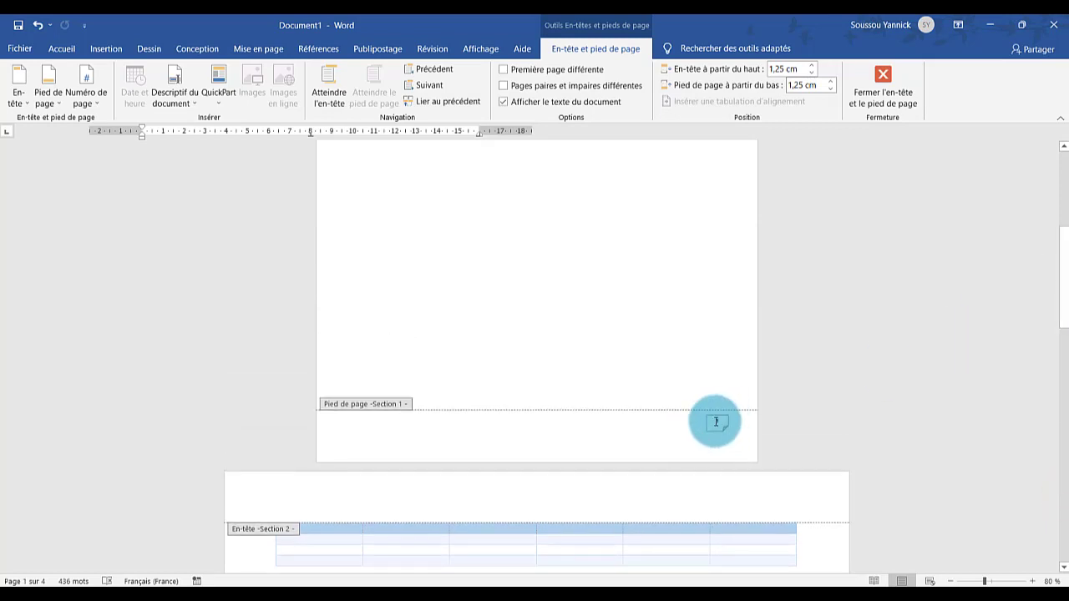
{"action": "mouse_move", "coordinate": [1056, 297]}
{"action": "left_mouse_down"}
{"action": "mouse_move", "coordinate": [1046, 381]}
{"action": "mouse_move", "coordinate": [1057, 280]}
{"action": "left_mouse_up"}
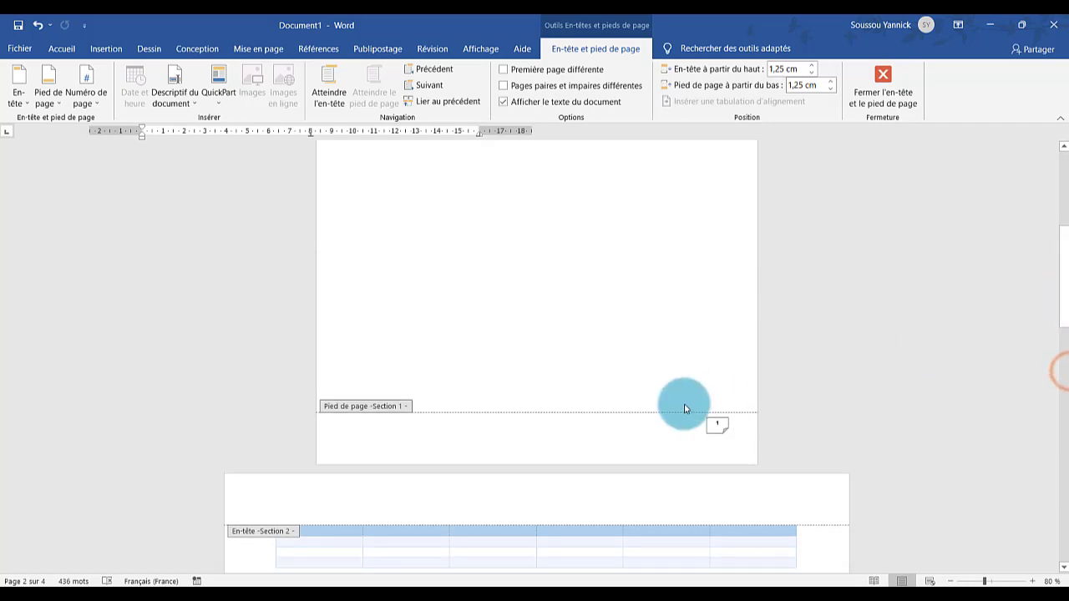
Step: Set the Section 1 page number format to lowercase Roman numerals (i, ii, iii, ...)
{"action": "left_click", "coordinate": [687, 430]}
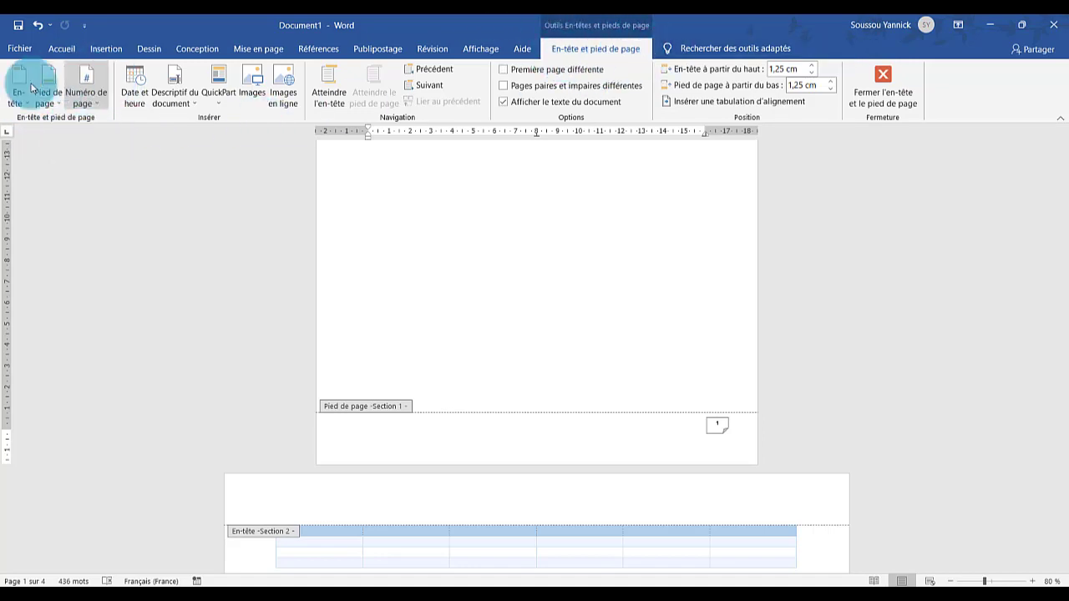
{"action": "left_click", "coordinate": [97, 101]}
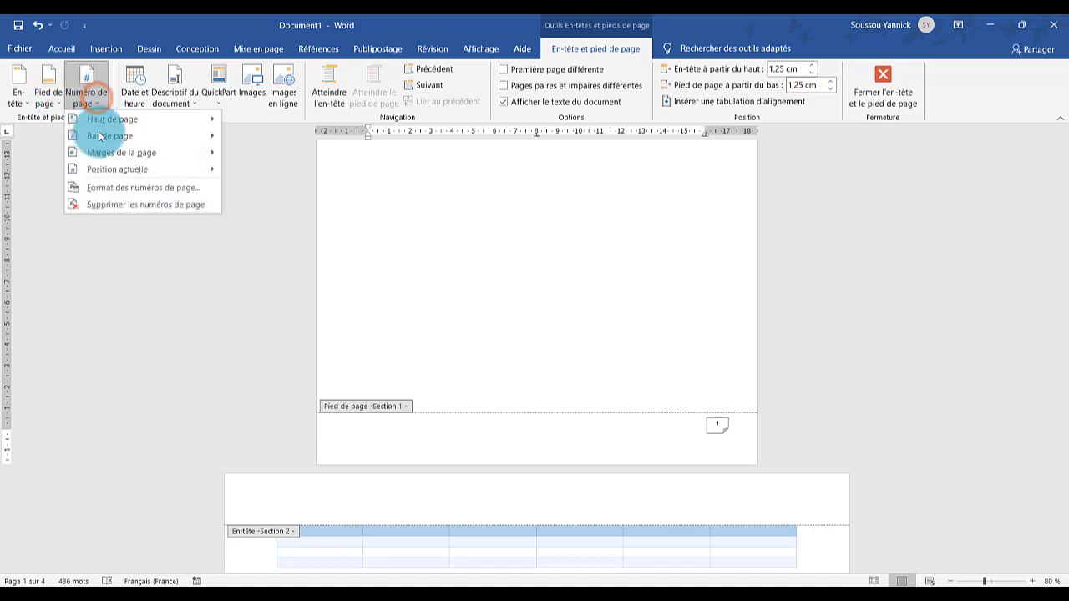
{"action": "left_click", "coordinate": [143, 189]}
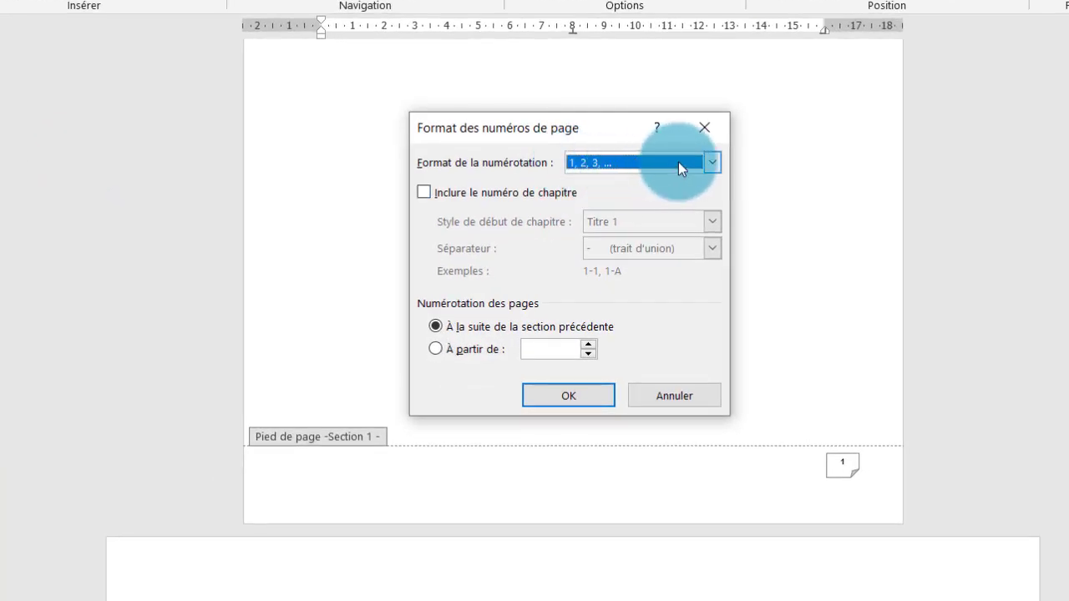
{"action": "left_click", "coordinate": [710, 161]}
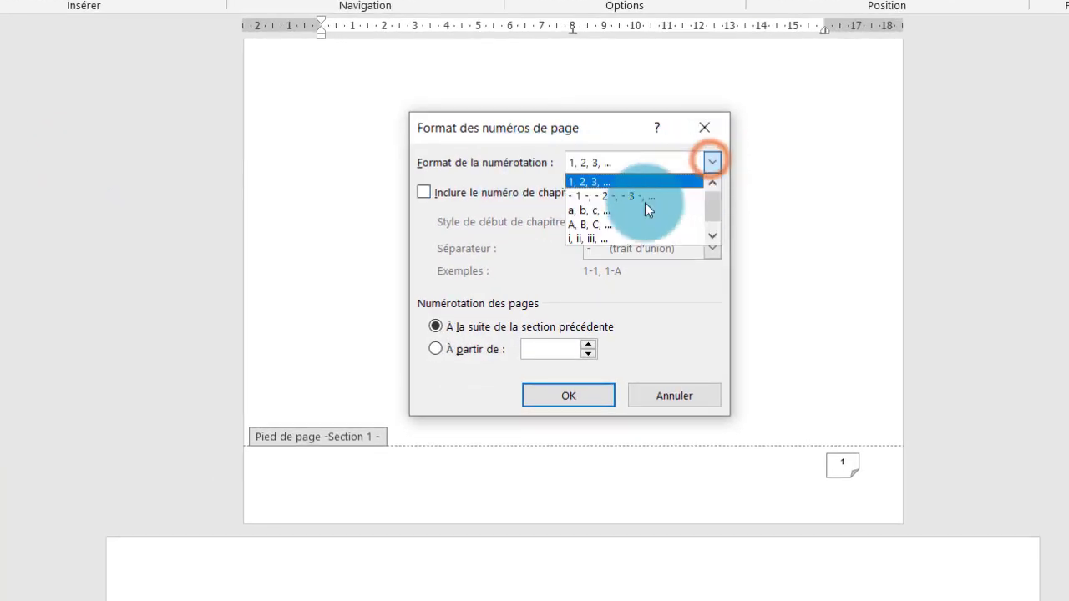
{"action": "left_click", "coordinate": [616, 237]}
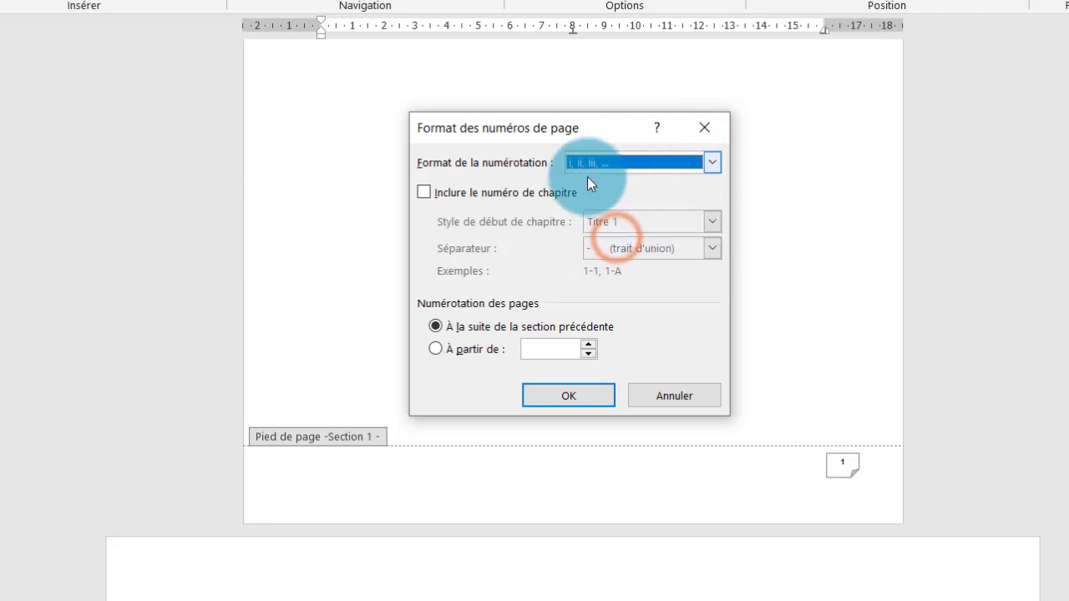
{"action": "left_click", "coordinate": [579, 395]}
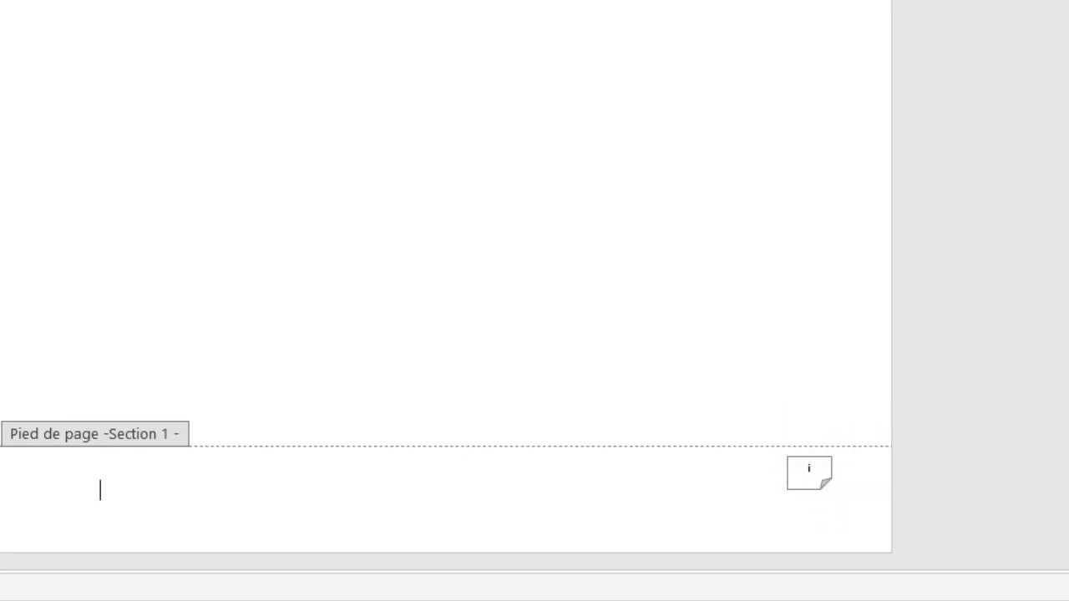
Step: Check the footers of the landscape page and the Section 3 pages for their page numbering
{"action": "scroll", "coordinate": [535, 284], "scroll_direction": "down", "scroll_amount": 15}
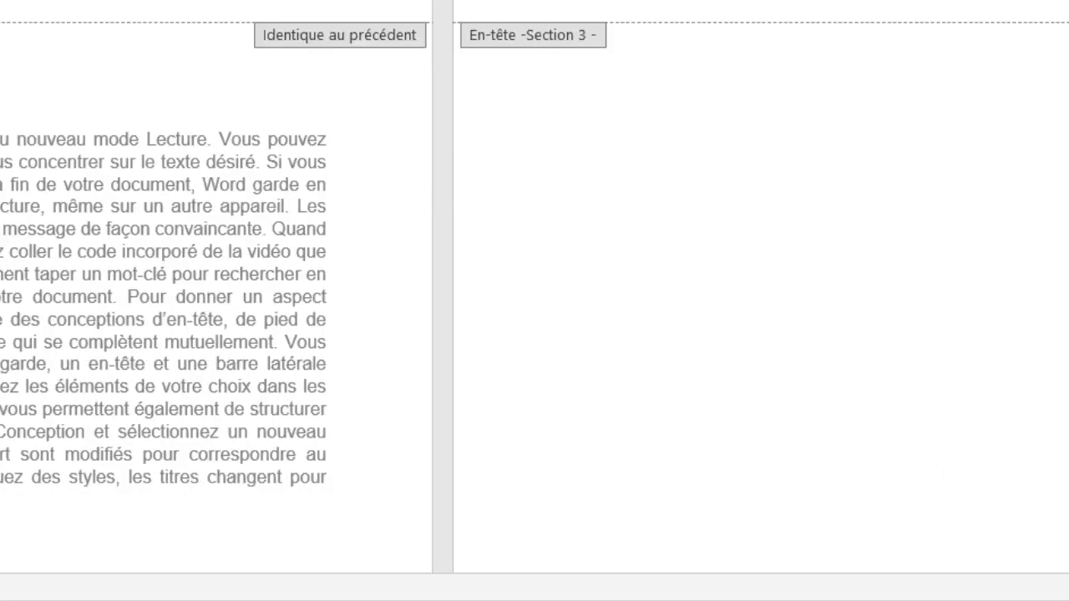
{"action": "scroll", "coordinate": [534, 284], "scroll_direction": "down", "scroll_amount": 5}
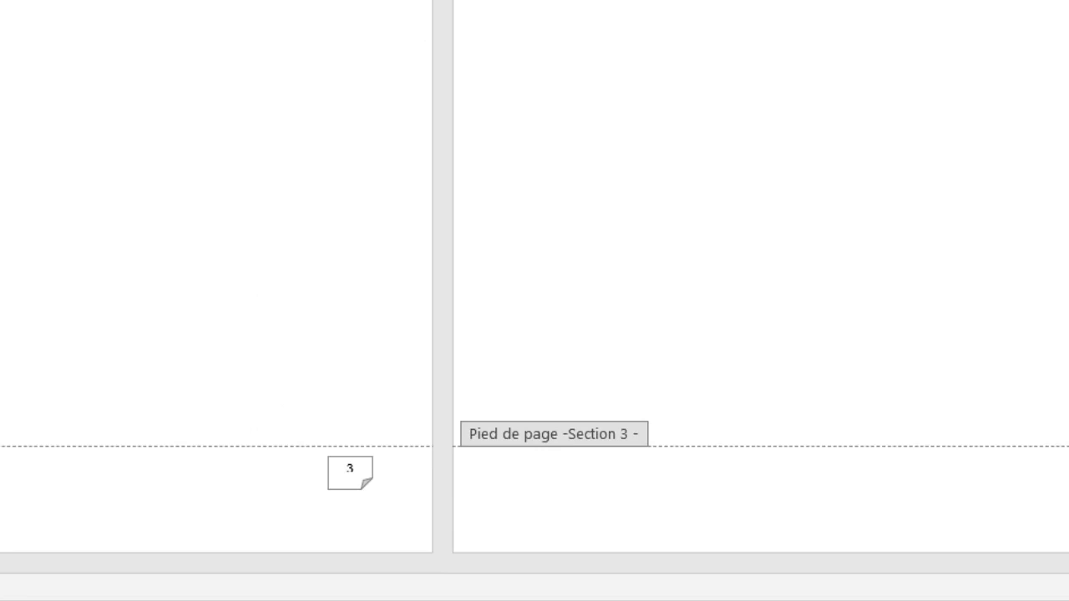
{"action": "scroll", "coordinate": [534, 284], "scroll_direction": "up", "scroll_amount": 10}
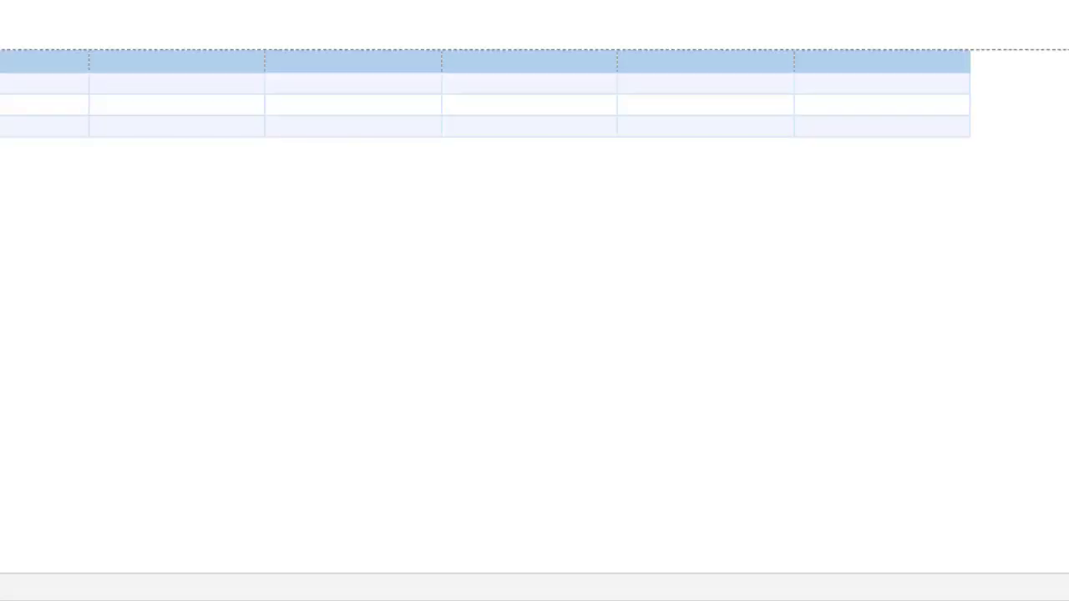
{"action": "scroll", "coordinate": [535, 284], "scroll_direction": "down", "scroll_amount": 5}
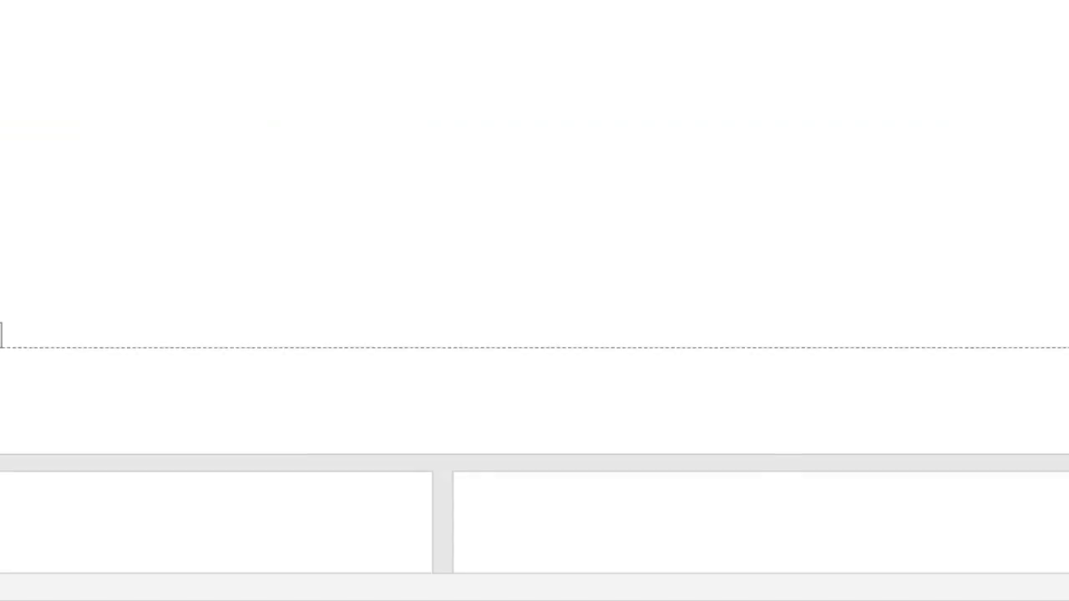
{"action": "scroll", "coordinate": [534, 283], "scroll_direction": "down", "scroll_amount": 10}
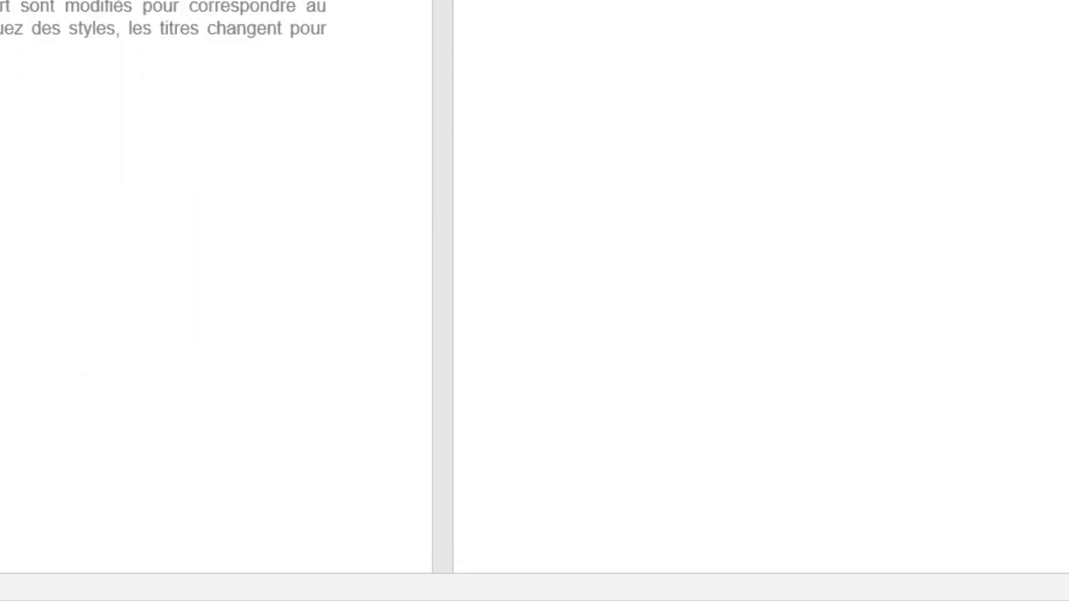
{"action": "scroll", "coordinate": [535, 284], "scroll_direction": "down", "scroll_amount": 2}
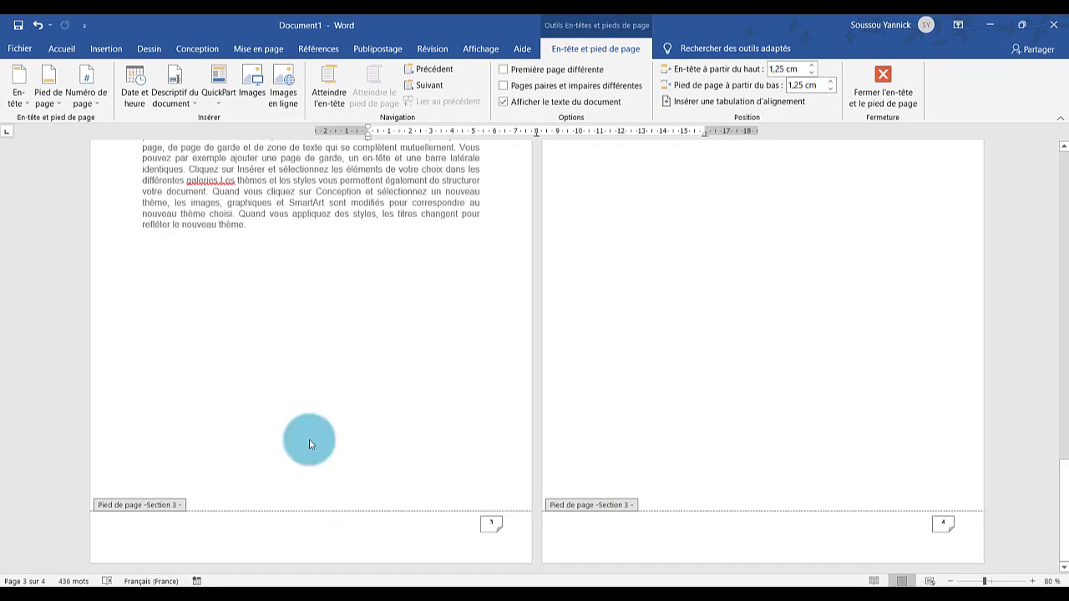
Step: Try restarting the Section 3 page numbering at 1, keeping the 1, 2, 3, ... format
{"action": "left_click", "coordinate": [425, 540]}
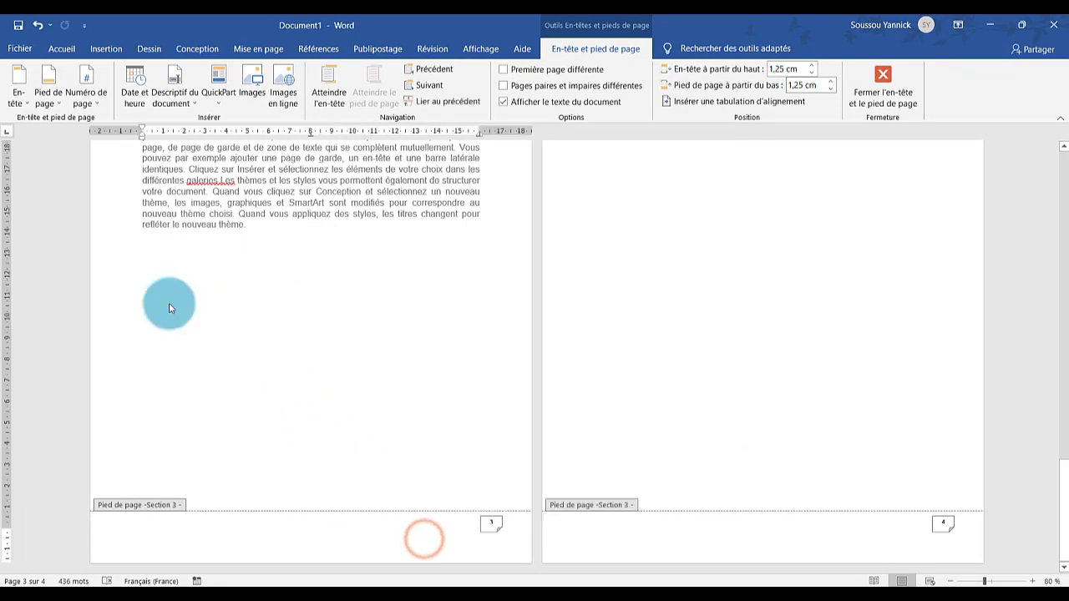
{"action": "left_click", "coordinate": [100, 104]}
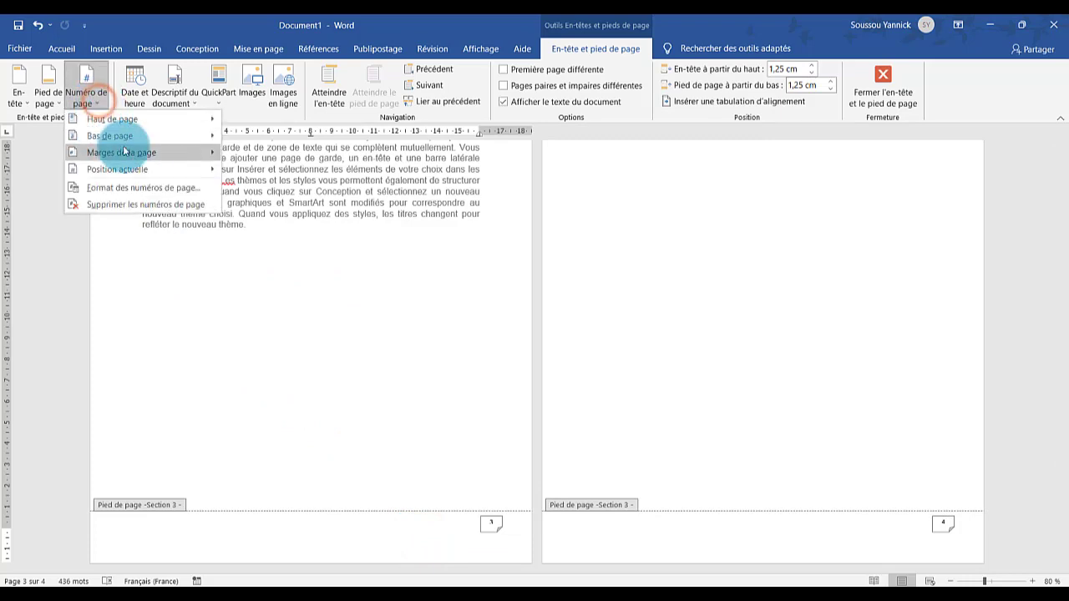
{"action": "left_click", "coordinate": [158, 188]}
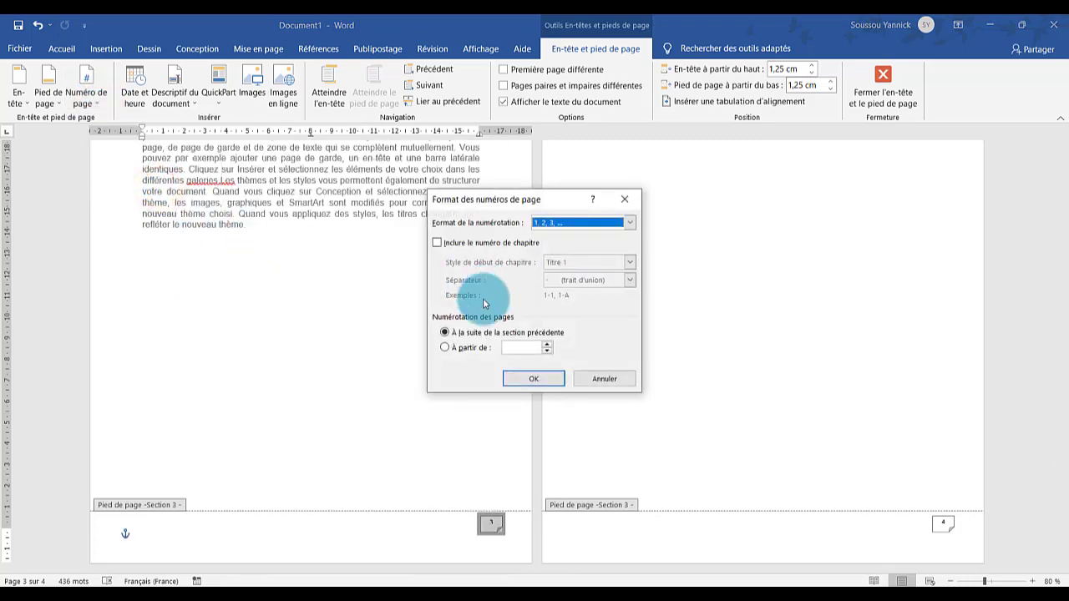
{"action": "left_click", "coordinate": [446, 348]}
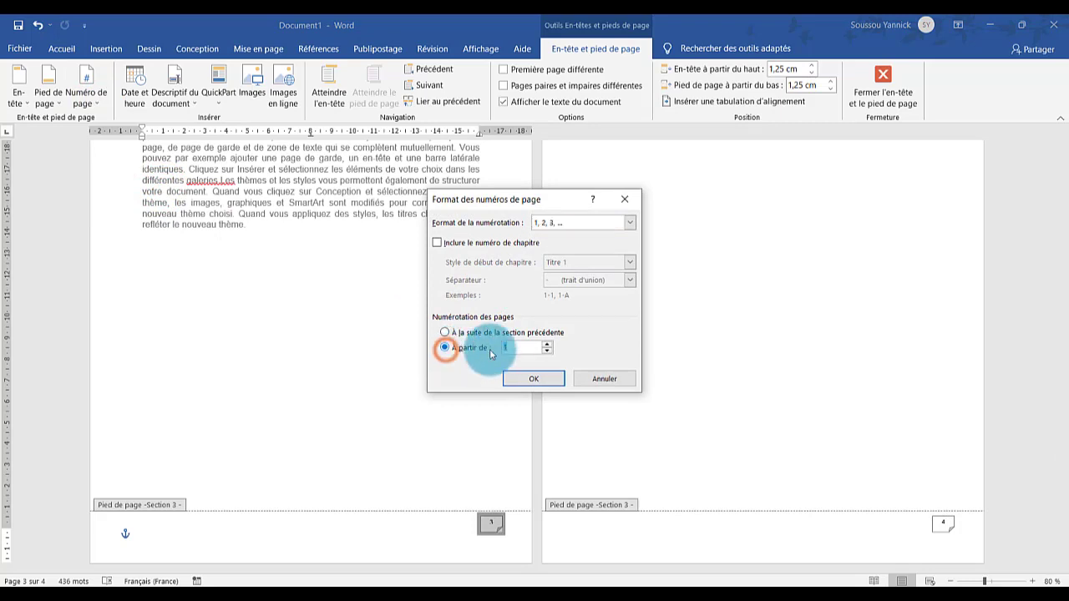
{"action": "left_click", "coordinate": [532, 377]}
{"action": "left_click", "coordinate": [541, 382]}
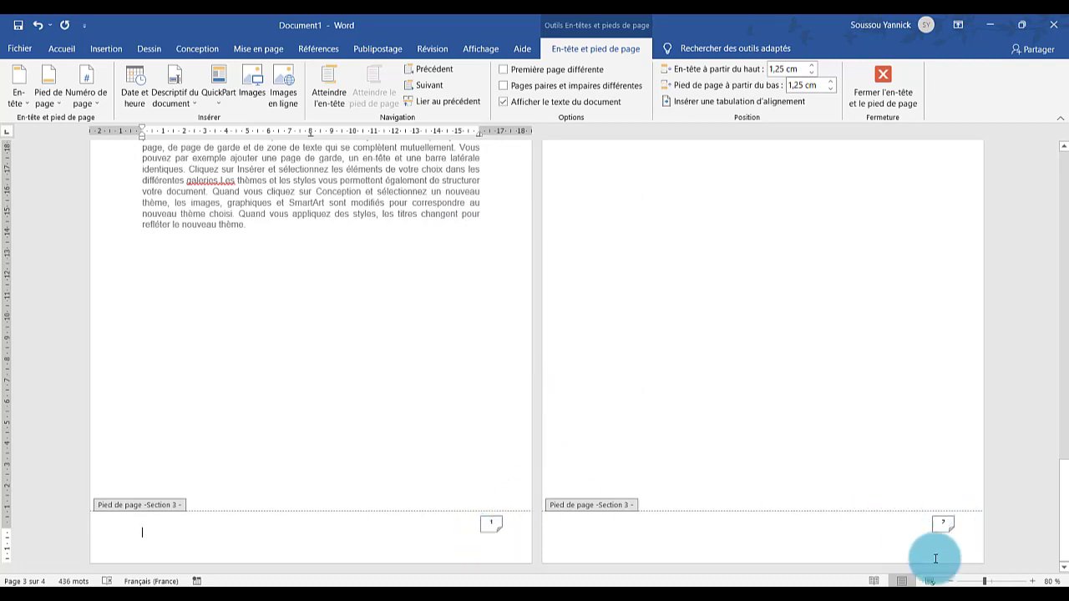
{"action": "left_click_drag", "start_coordinate": [1059, 507], "coordinate": [1062, 371]}
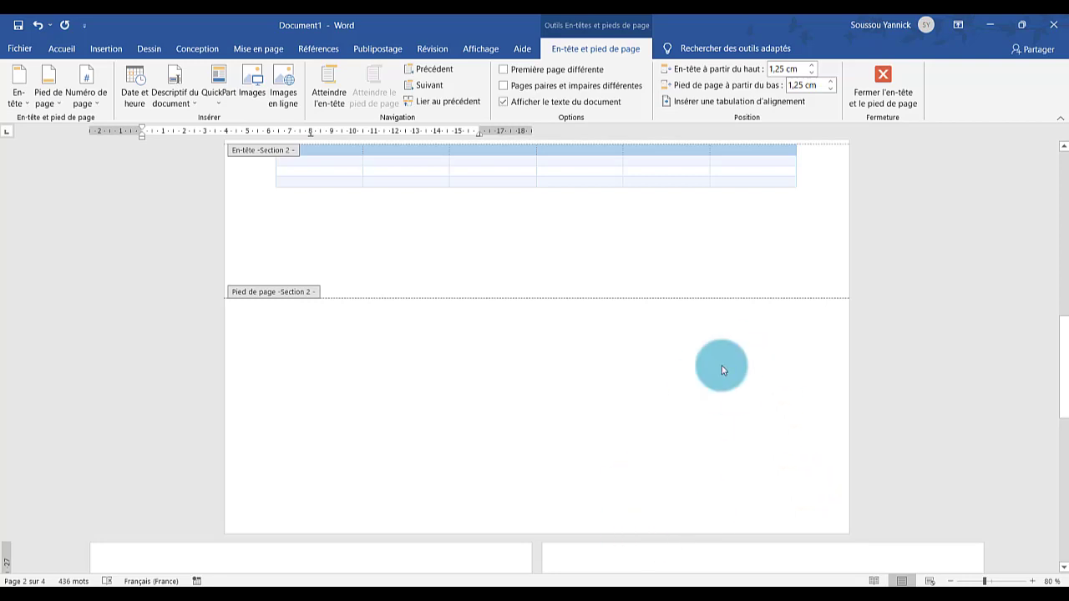
{"action": "left_click_drag", "start_coordinate": [1066, 372], "coordinate": [1053, 468]}
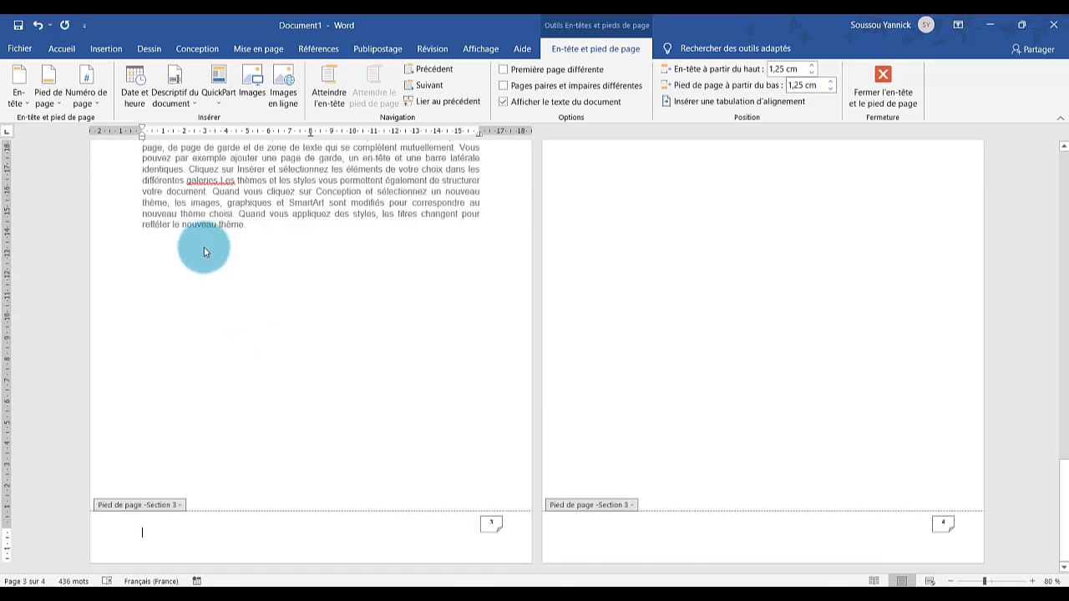
Step: Set the Section 3 page numbering to start at 2
{"action": "left_click", "coordinate": [90, 107]}
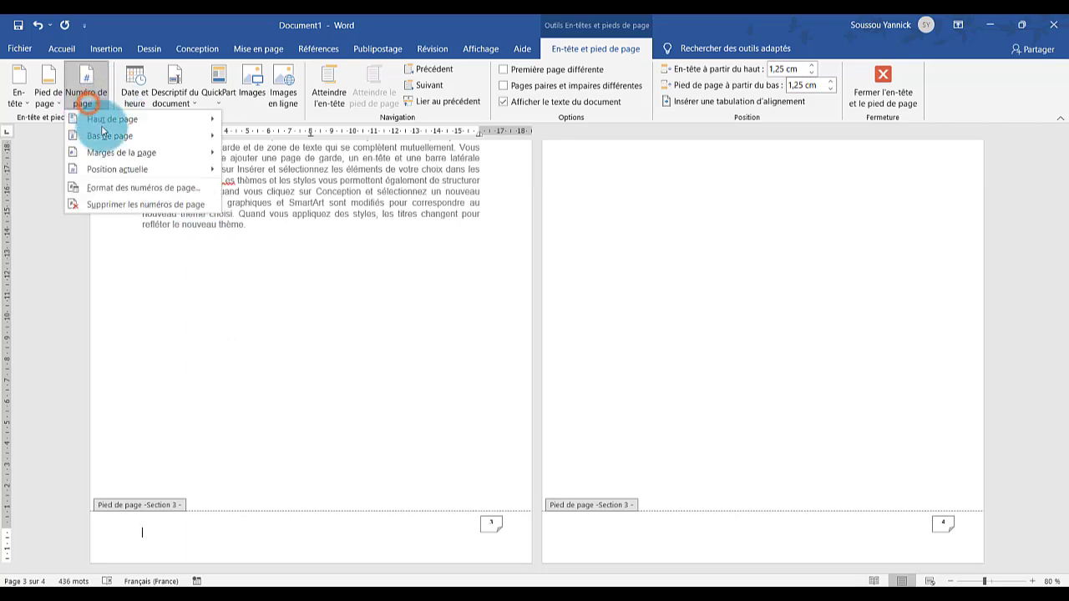
{"action": "left_click", "coordinate": [173, 187]}
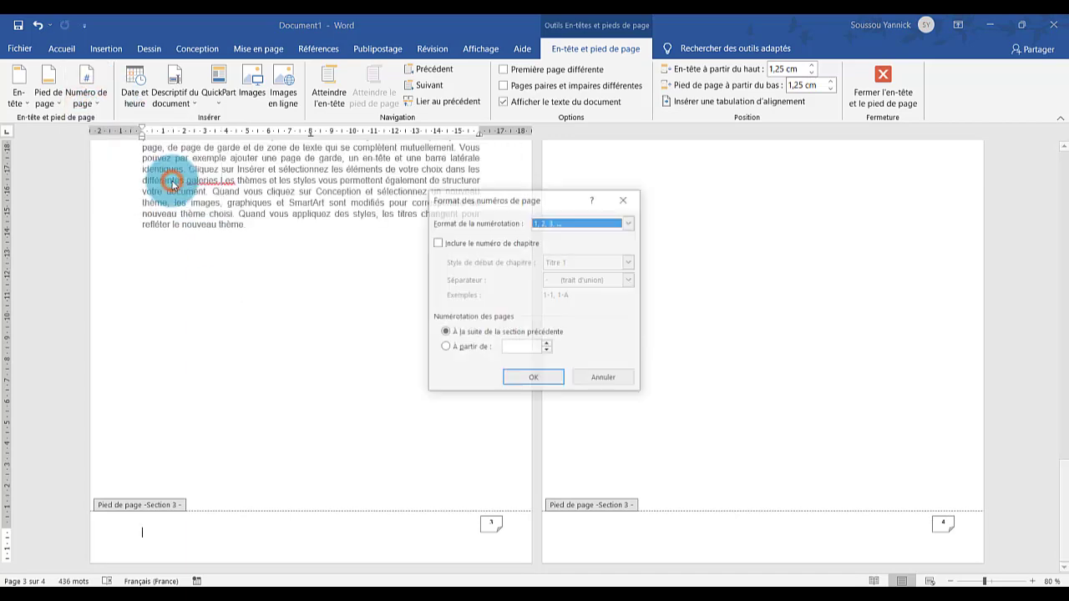
{"action": "left_click", "coordinate": [446, 346]}
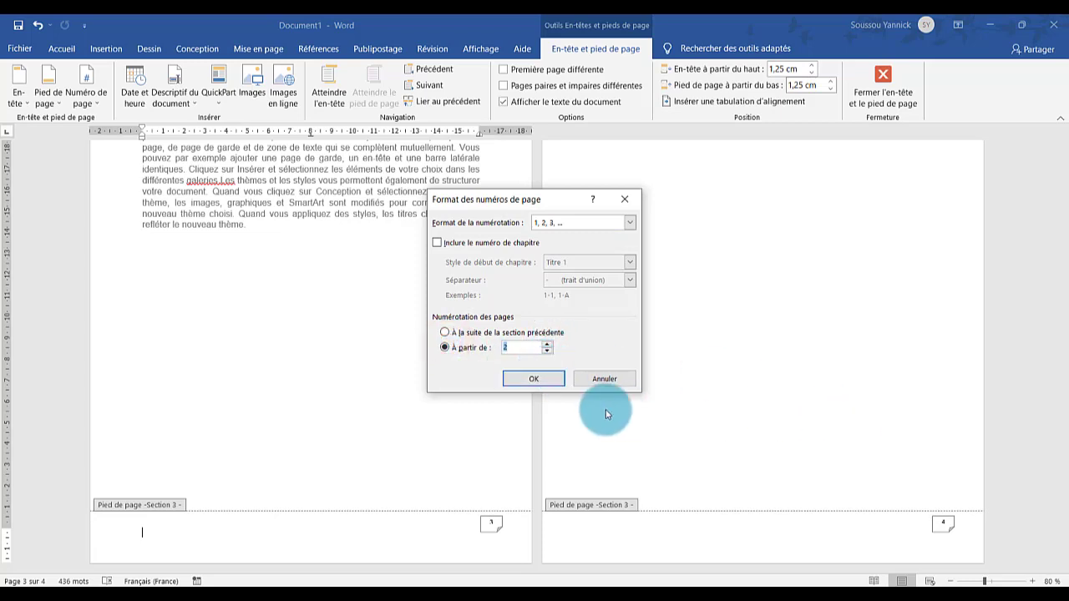
{"action": "left_click", "coordinate": [535, 376]}
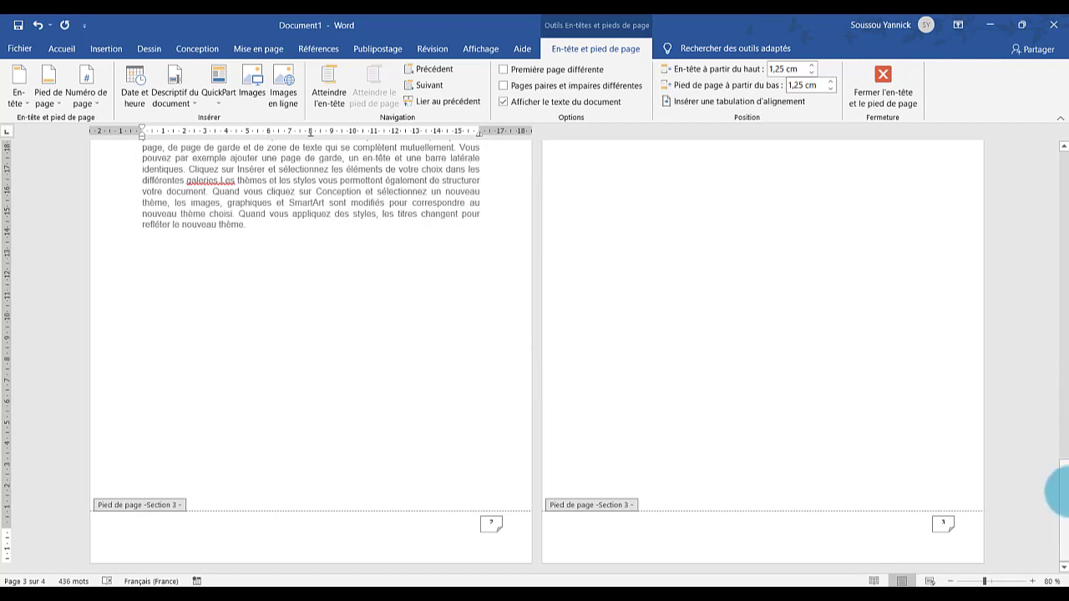
Step: Delete the page number from the Section 3 footer on page 3 and close header and footer editing
{"action": "left_click_drag", "start_coordinate": [1059, 493], "coordinate": [1057, 361]}
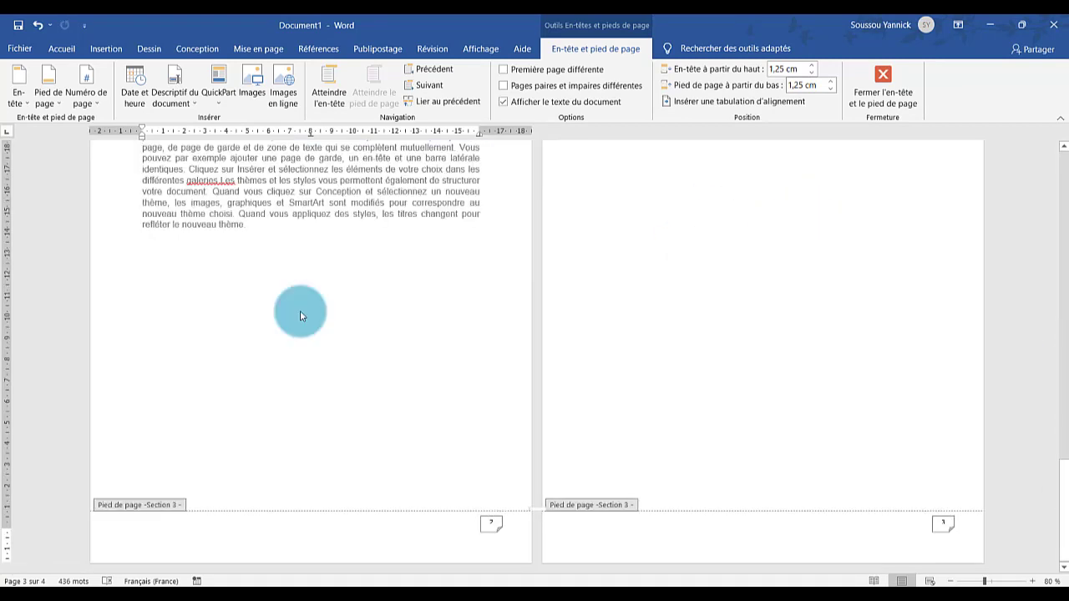
{"action": "key", "text": "Delete"}
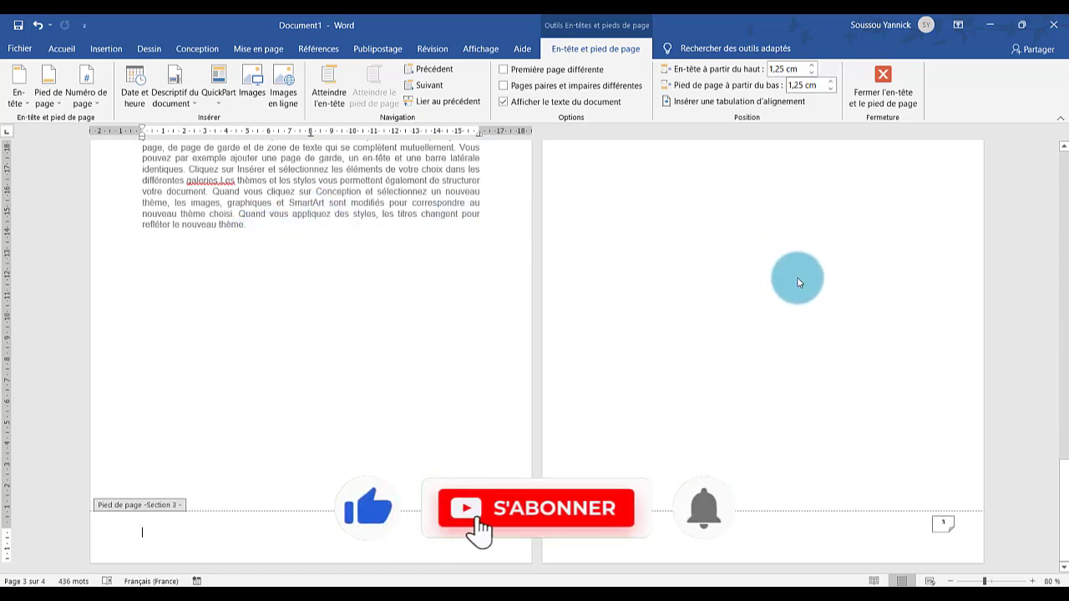
{"action": "left_click", "coordinate": [889, 83]}
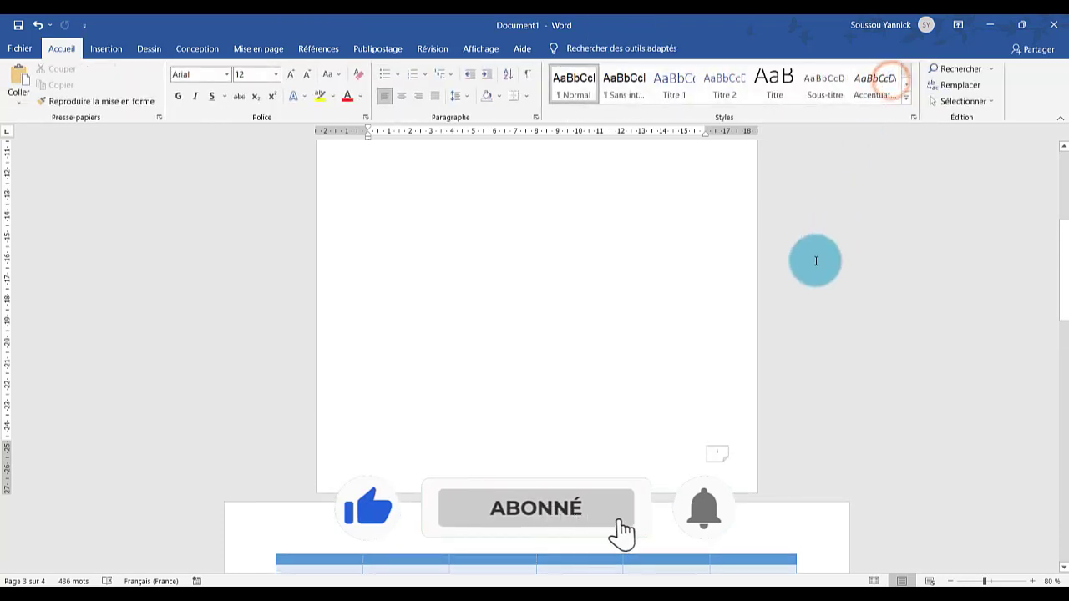